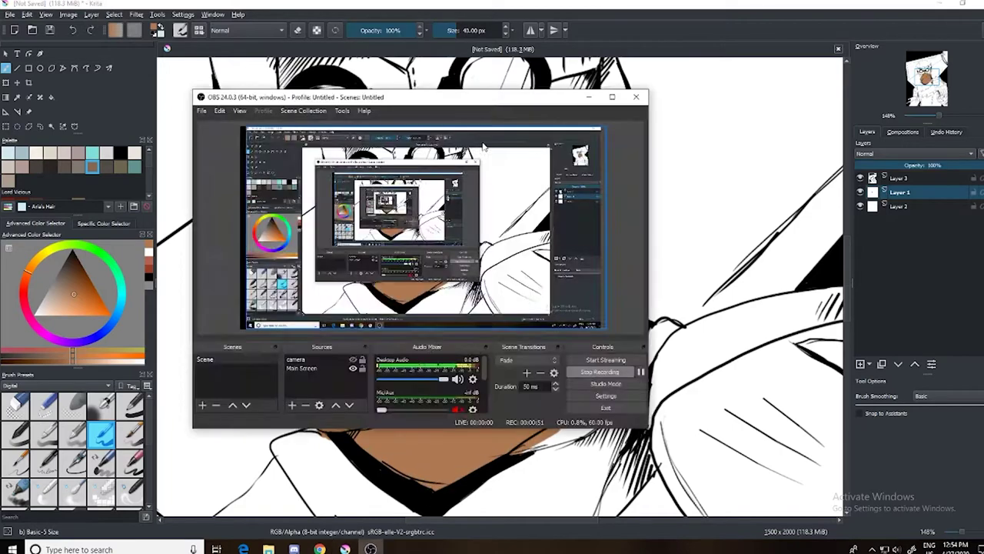
Paint the face scarf's main body and upper folds in flat brown on Layer 1, beneath the line art
{"action": "left_click_drag", "start_coordinate": [615, 369], "coordinate": [500, 476]}
{"action": "left_click_drag", "start_coordinate": [646, 326], "coordinate": [669, 373]}
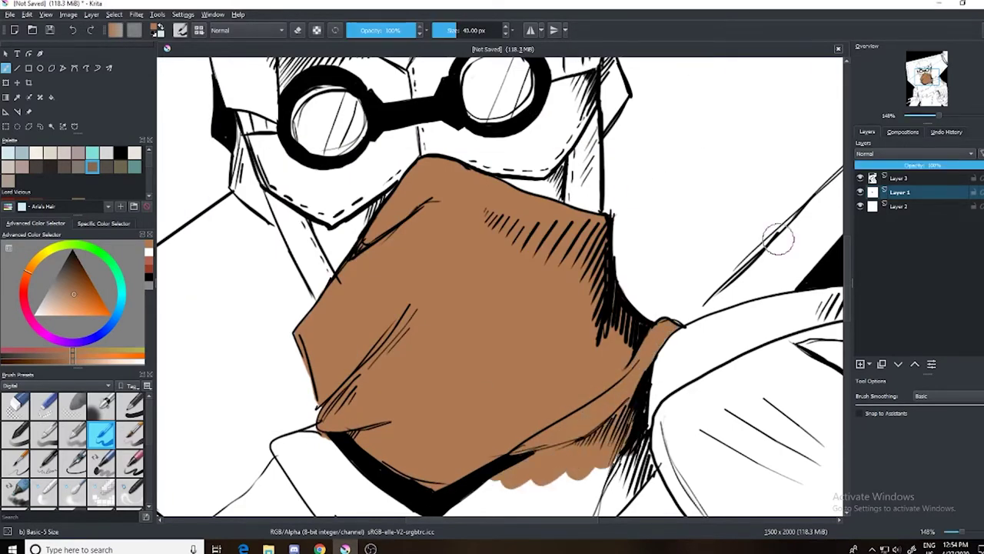
{"action": "left_click_drag", "start_coordinate": [778, 239], "coordinate": [766, 63]}
{"action": "left_click_drag", "start_coordinate": [480, 308], "coordinate": [646, 240]}
{"action": "left_click_drag", "start_coordinate": [646, 196], "coordinate": [676, 277]}
{"action": "left_click_drag", "start_coordinate": [665, 219], "coordinate": [640, 300]}
{"action": "mouse_move", "coordinate": [369, 200]}
{"action": "left_mouse_down"}
{"action": "mouse_move", "coordinate": [392, 296]}
{"action": "mouse_move", "coordinate": [476, 322]}
{"action": "left_mouse_up"}
{"action": "mouse_move", "coordinate": [254, 270]}
{"action": "left_mouse_down"}
{"action": "mouse_move", "coordinate": [363, 285]}
{"action": "mouse_move", "coordinate": [399, 230]}
{"action": "mouse_move", "coordinate": [315, 326]}
{"action": "left_mouse_up"}
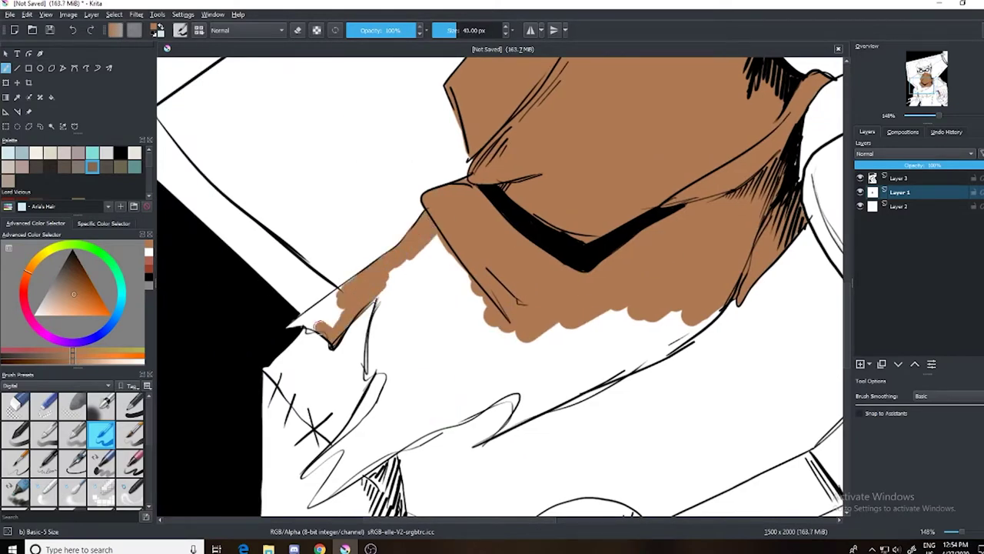
Reduce the brush size to 21.53 px and fill the scarf's torn lower ends and remaining white gap with brown
{"action": "left_click_drag", "start_coordinate": [446, 35], "coordinate": [440, 34]}
{"action": "mouse_move", "coordinate": [376, 362]}
{"action": "left_mouse_down"}
{"action": "mouse_move", "coordinate": [431, 246]}
{"action": "mouse_move", "coordinate": [469, 369]}
{"action": "mouse_move", "coordinate": [461, 261]}
{"action": "left_mouse_up"}
{"action": "scroll", "coordinate": [462, 307], "scroll_direction": "up", "scroll_amount": 3}
{"action": "left_click_drag", "start_coordinate": [392, 223], "coordinate": [330, 308]}
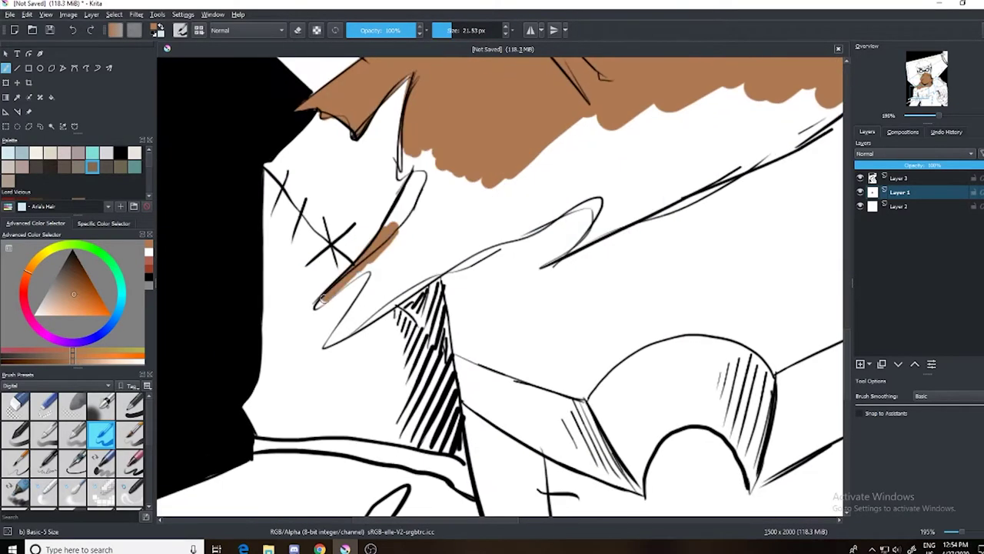
{"action": "mouse_move", "coordinate": [384, 261]}
{"action": "left_mouse_down"}
{"action": "mouse_move", "coordinate": [323, 346]}
{"action": "mouse_move", "coordinate": [522, 223]}
{"action": "mouse_move", "coordinate": [399, 154]}
{"action": "mouse_move", "coordinate": [476, 177]}
{"action": "mouse_move", "coordinate": [610, 191]}
{"action": "mouse_move", "coordinate": [573, 250]}
{"action": "mouse_move", "coordinate": [419, 248]}
{"action": "left_mouse_up"}
{"action": "left_click_drag", "start_coordinate": [654, 161], "coordinate": [530, 115]}
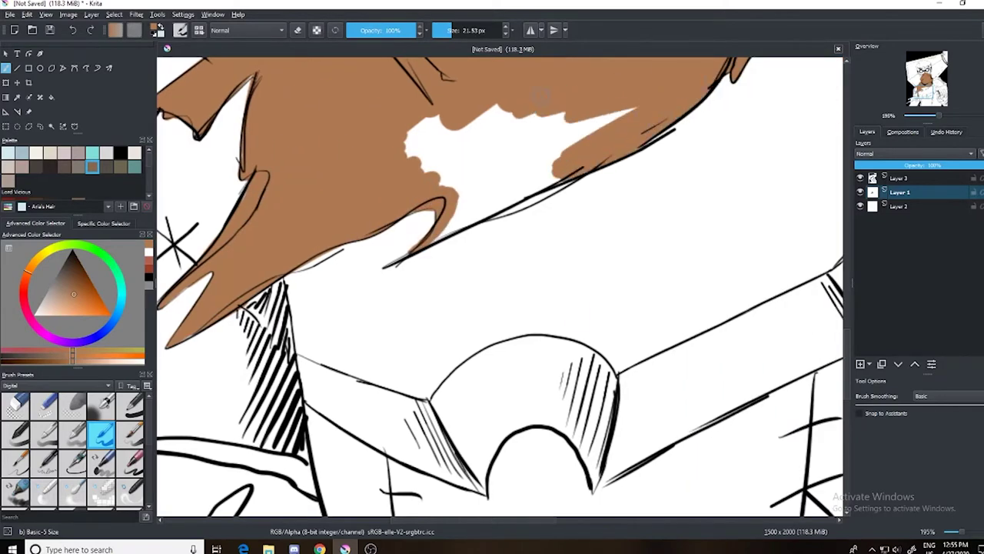
{"action": "left_click_drag", "start_coordinate": [446, 161], "coordinate": [607, 116]}
{"action": "left_click_drag", "start_coordinate": [546, 131], "coordinate": [445, 219]}
Switch to the Pencil-2 sketch brush with a darker brown and shade the scarf's hatched upper-right side
{"action": "left_click", "coordinate": [36, 152]}
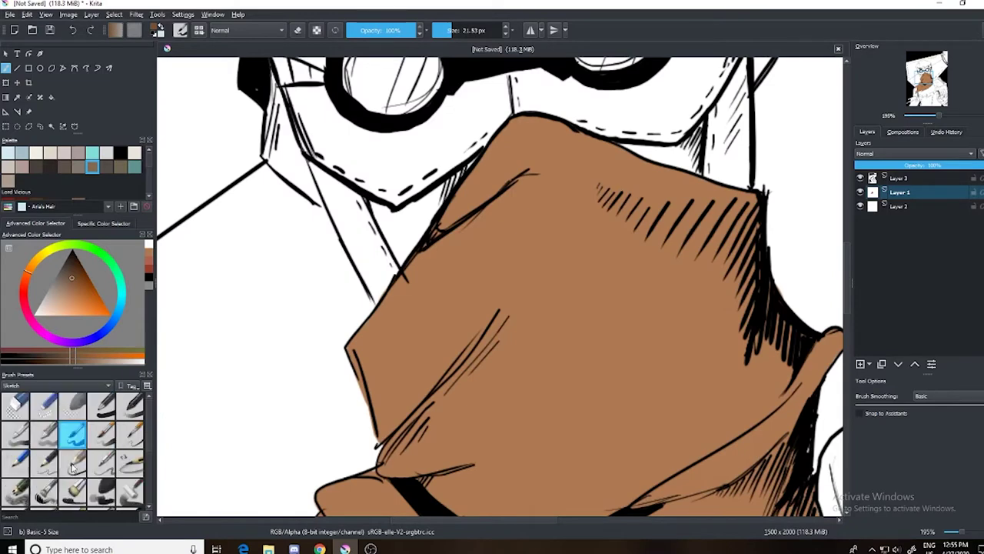
{"action": "left_click", "coordinate": [44, 461]}
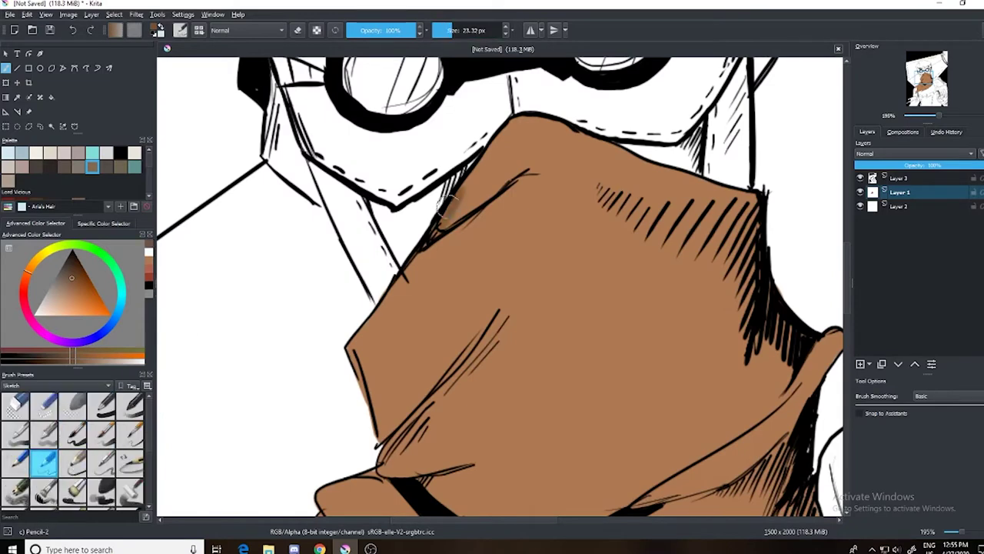
{"action": "mouse_move", "coordinate": [639, 195]}
{"action": "left_mouse_down"}
{"action": "mouse_move", "coordinate": [750, 254]}
{"action": "mouse_move", "coordinate": [711, 395]}
{"action": "left_mouse_up"}
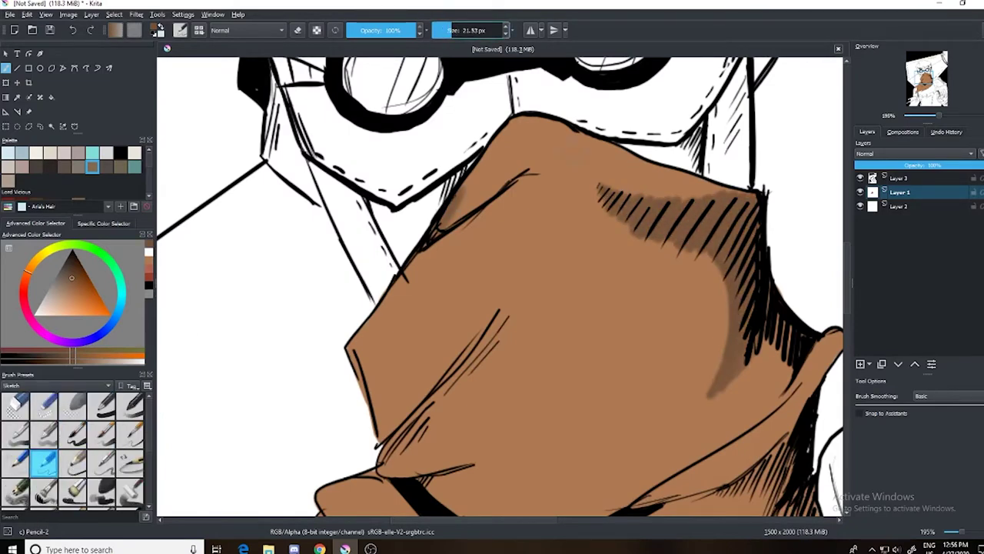
{"action": "left_click_drag", "start_coordinate": [615, 200], "coordinate": [738, 254]}
{"action": "mouse_move", "coordinate": [734, 323]}
{"action": "left_mouse_down"}
{"action": "mouse_move", "coordinate": [769, 422]}
{"action": "mouse_move", "coordinate": [638, 150]}
{"action": "left_mouse_up"}
Shade the gathered fold and hatched area at the scarf's right shoulder in darker brown
{"action": "left_click_drag", "start_coordinate": [522, 223], "coordinate": [654, 181]}
{"action": "mouse_move", "coordinate": [600, 285]}
{"action": "left_mouse_down"}
{"action": "mouse_move", "coordinate": [619, 204]}
{"action": "mouse_move", "coordinate": [546, 384]}
{"action": "left_mouse_up"}
{"action": "left_click_drag", "start_coordinate": [662, 215], "coordinate": [591, 346]}
{"action": "left_click_drag", "start_coordinate": [661, 107], "coordinate": [569, 177]}
{"action": "left_click_drag", "start_coordinate": [639, 154], "coordinate": [500, 219]}
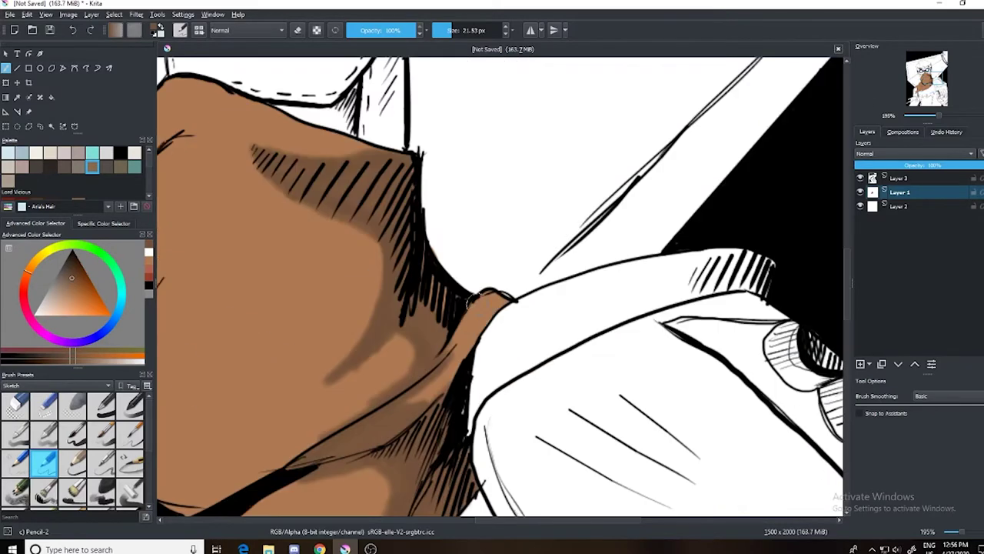
{"action": "left_click_drag", "start_coordinate": [469, 301], "coordinate": [431, 399]}
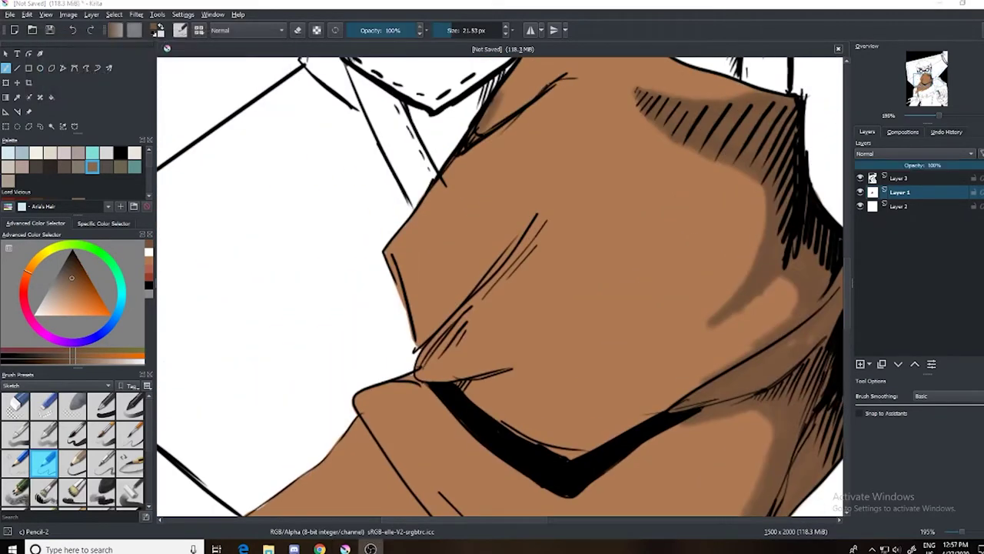
Add darker brown shadows along the scarf's left edge, diagonal crease and the fold above the black gap
{"action": "left_click_drag", "start_coordinate": [393, 231], "coordinate": [421, 315]}
{"action": "mouse_move", "coordinate": [419, 311]}
{"action": "left_mouse_down"}
{"action": "mouse_move", "coordinate": [523, 239]}
{"action": "mouse_move", "coordinate": [442, 358]}
{"action": "left_mouse_up"}
{"action": "left_click_drag", "start_coordinate": [418, 338], "coordinate": [530, 362]}
{"action": "left_click_drag", "start_coordinate": [469, 388], "coordinate": [577, 454]}
{"action": "left_click_drag", "start_coordinate": [440, 363], "coordinate": [429, 373]}
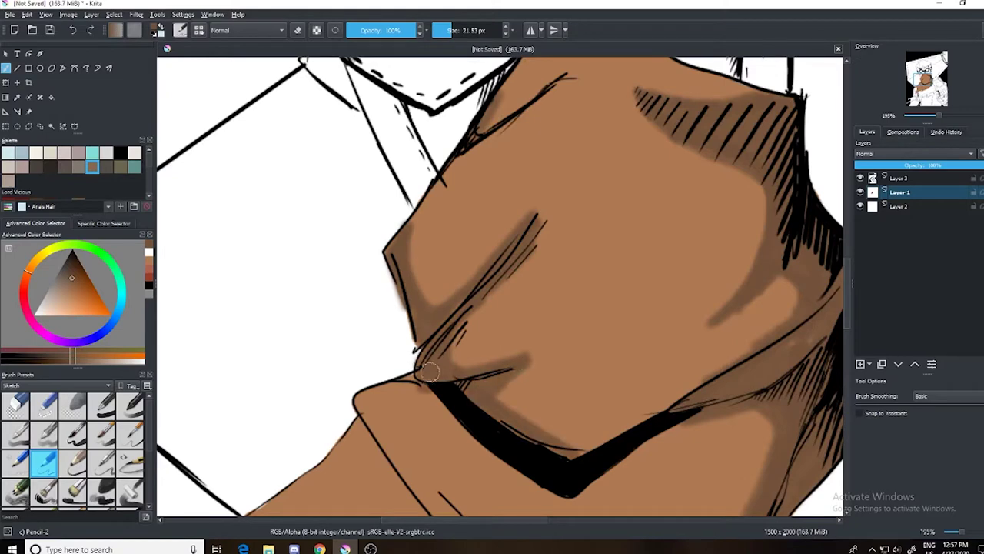
{"action": "scroll", "coordinate": [498, 98], "scroll_direction": "down", "scroll_amount": 3}
{"action": "right_click", "coordinate": [626, 176]}
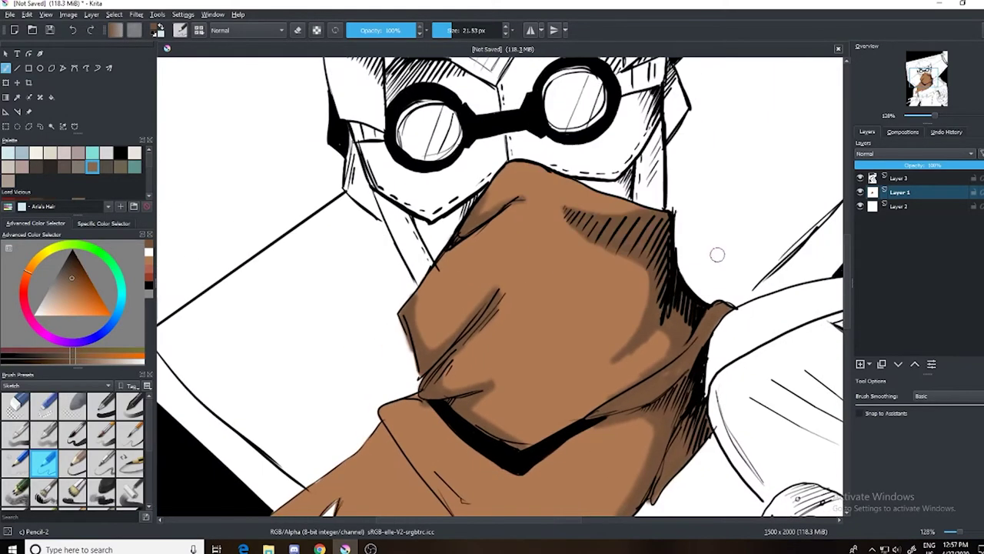
Shade the lower scarf's folds and torn left tail, and start a shadow patch on the central fold
{"action": "scroll", "coordinate": [715, 254], "scroll_direction": "up", "scroll_amount": 2}
{"action": "left_click_drag", "start_coordinate": [380, 217], "coordinate": [430, 291]}
{"action": "mouse_move", "coordinate": [430, 278]}
{"action": "left_mouse_down"}
{"action": "mouse_move", "coordinate": [473, 316]}
{"action": "mouse_move", "coordinate": [508, 281]}
{"action": "left_mouse_up"}
{"action": "mouse_move", "coordinate": [384, 230]}
{"action": "left_mouse_down"}
{"action": "mouse_move", "coordinate": [357, 276]}
{"action": "mouse_move", "coordinate": [292, 313]}
{"action": "left_mouse_up"}
{"action": "mouse_move", "coordinate": [346, 284]}
{"action": "left_mouse_down"}
{"action": "mouse_move", "coordinate": [265, 338]}
{"action": "mouse_move", "coordinate": [288, 332]}
{"action": "left_mouse_up"}
{"action": "left_click_drag", "start_coordinate": [346, 375], "coordinate": [304, 432]}
{"action": "left_click_drag", "start_coordinate": [638, 231], "coordinate": [538, 278]}
{"action": "left_click_drag", "start_coordinate": [660, 172], "coordinate": [588, 223]}
{"action": "left_click_drag", "start_coordinate": [669, 142], "coordinate": [653, 171]}
{"action": "left_click_drag", "start_coordinate": [569, 178], "coordinate": [492, 224]}
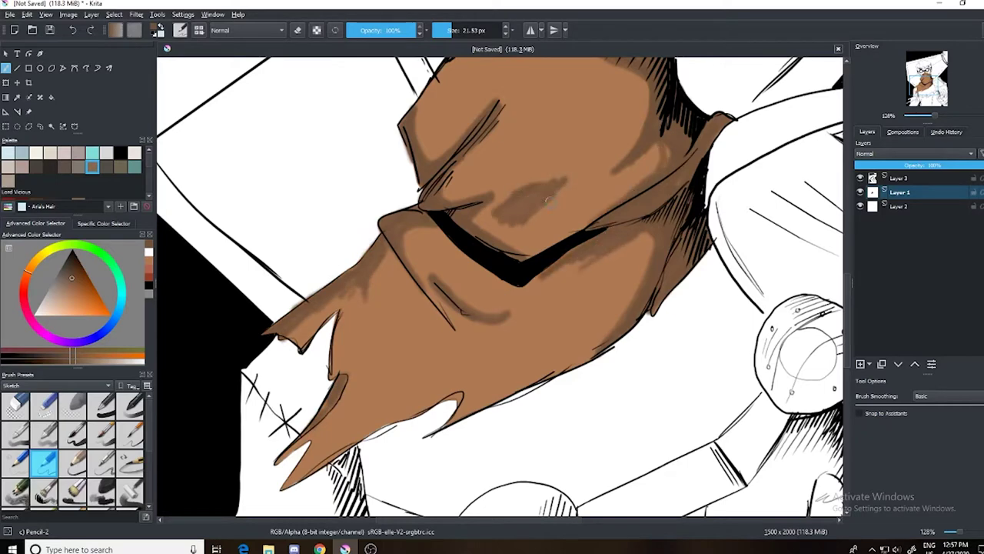
Build up broad darker brown shadows across the upper scarf's central folds, leaving light brown ridges between them
{"action": "left_click_drag", "start_coordinate": [632, 147], "coordinate": [531, 224]}
{"action": "left_click_drag", "start_coordinate": [607, 180], "coordinate": [544, 223]}
{"action": "left_click_drag", "start_coordinate": [653, 146], "coordinate": [569, 215]}
{"action": "left_click_drag", "start_coordinate": [549, 225], "coordinate": [501, 234]}
{"action": "left_click_drag", "start_coordinate": [623, 166], "coordinate": [512, 236]}
{"action": "left_click_drag", "start_coordinate": [538, 231], "coordinate": [577, 342]}
{"action": "left_click_drag", "start_coordinate": [607, 215], "coordinate": [500, 296]}
{"action": "left_click_drag", "start_coordinate": [649, 223], "coordinate": [534, 288]}
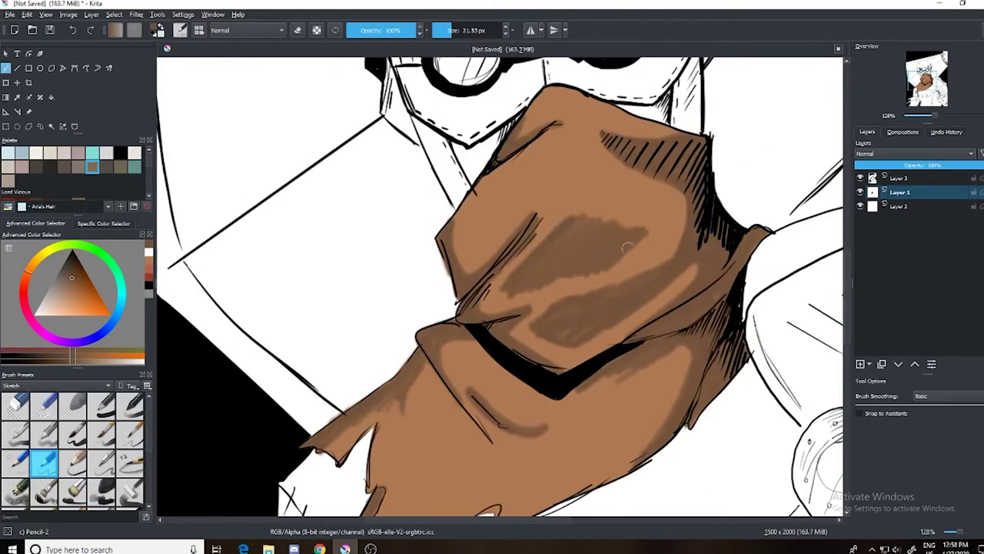
{"action": "left_click_drag", "start_coordinate": [688, 211], "coordinate": [607, 269]}
{"action": "left_click_drag", "start_coordinate": [632, 212], "coordinate": [532, 286]}
{"action": "left_click_drag", "start_coordinate": [684, 234], "coordinate": [627, 261]}
Shade the upper scarf's left side and the area below the nose, keeping thin light brown ridges
{"action": "left_click_drag", "start_coordinate": [569, 158], "coordinate": [465, 258]}
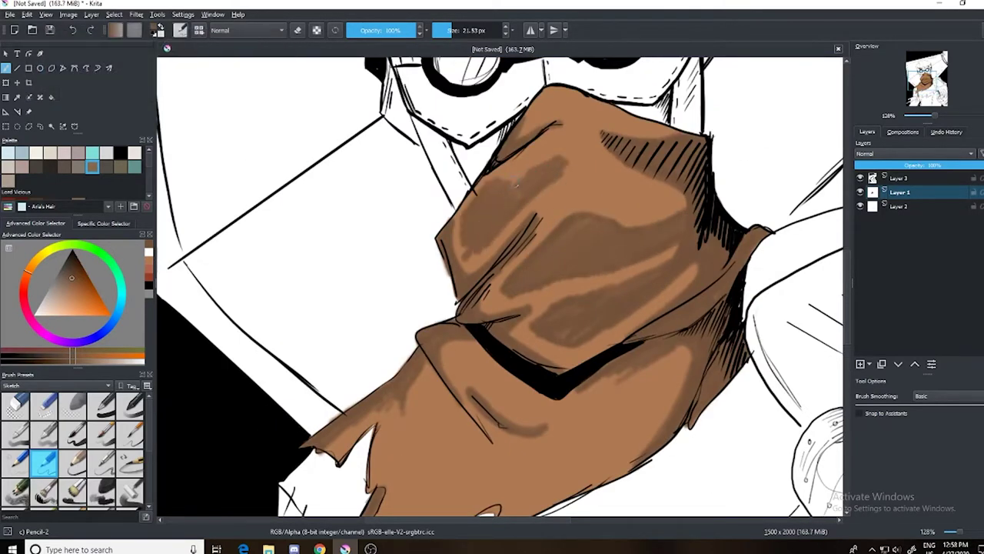
{"action": "left_click_drag", "start_coordinate": [587, 135], "coordinate": [500, 187]}
{"action": "mouse_move", "coordinate": [590, 146]}
{"action": "left_mouse_down"}
{"action": "mouse_move", "coordinate": [534, 220]}
{"action": "mouse_move", "coordinate": [561, 196]}
{"action": "left_mouse_up"}
{"action": "mouse_move", "coordinate": [651, 158]}
{"action": "left_mouse_down"}
{"action": "mouse_move", "coordinate": [569, 206]}
{"action": "mouse_move", "coordinate": [669, 202]}
{"action": "left_mouse_up"}
{"action": "left_click_drag", "start_coordinate": [595, 96], "coordinate": [566, 103]}
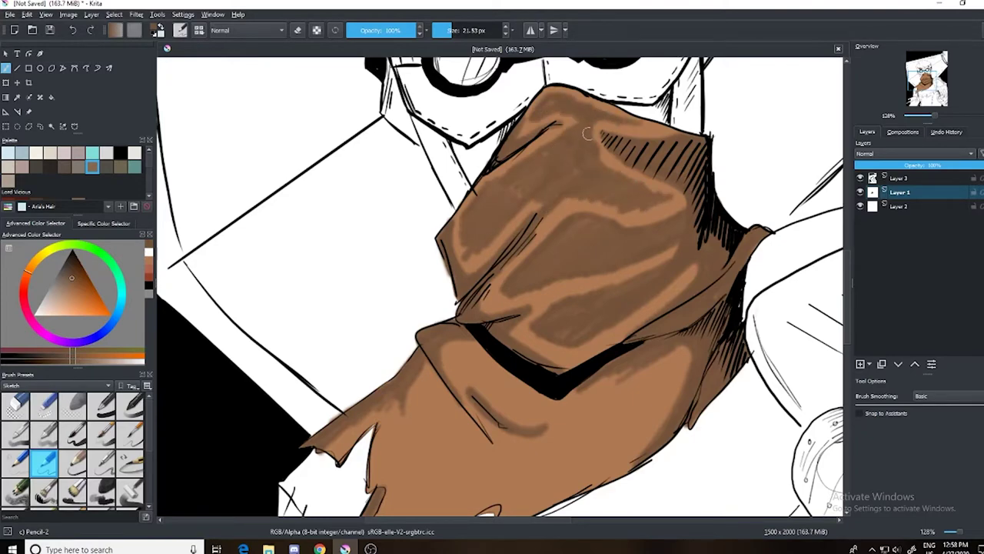
{"action": "mouse_move", "coordinate": [587, 331]}
{"action": "left_mouse_down"}
{"action": "mouse_move", "coordinate": [526, 198]}
{"action": "mouse_move", "coordinate": [587, 130]}
{"action": "left_mouse_up"}
Shade the lower scarf and its torn tail in darker brown, leaving light brown highlights along the folds
{"action": "left_click_drag", "start_coordinate": [457, 175], "coordinate": [430, 246]}
{"action": "mouse_move", "coordinate": [492, 170]}
{"action": "left_mouse_down"}
{"action": "mouse_move", "coordinate": [471, 223]}
{"action": "mouse_move", "coordinate": [387, 278]}
{"action": "mouse_move", "coordinate": [371, 314]}
{"action": "left_mouse_up"}
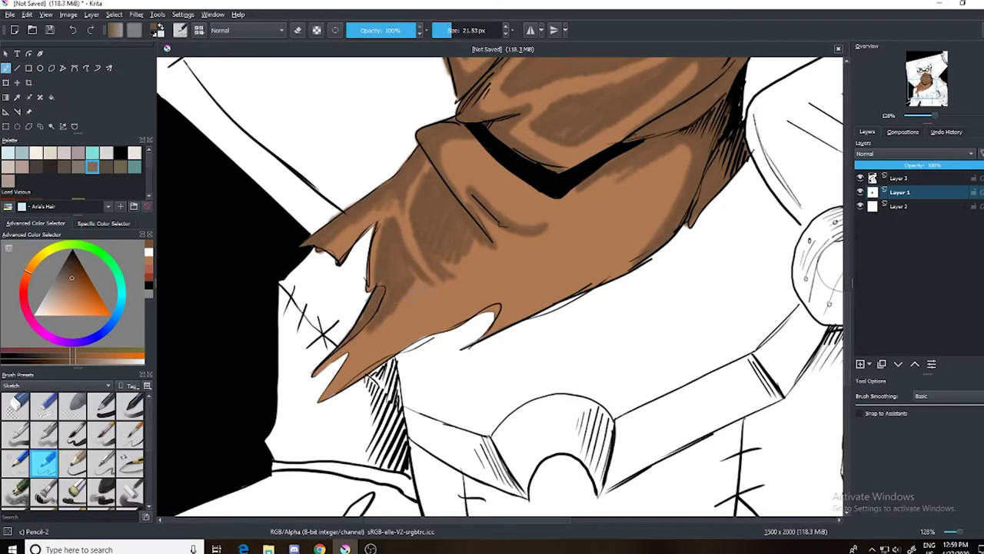
{"action": "left_click_drag", "start_coordinate": [484, 250], "coordinate": [376, 330]}
{"action": "mouse_move", "coordinate": [553, 254]}
{"action": "left_mouse_down"}
{"action": "mouse_move", "coordinate": [384, 323]}
{"action": "mouse_move", "coordinate": [361, 354]}
{"action": "left_mouse_up"}
{"action": "left_click_drag", "start_coordinate": [677, 154], "coordinate": [554, 223]}
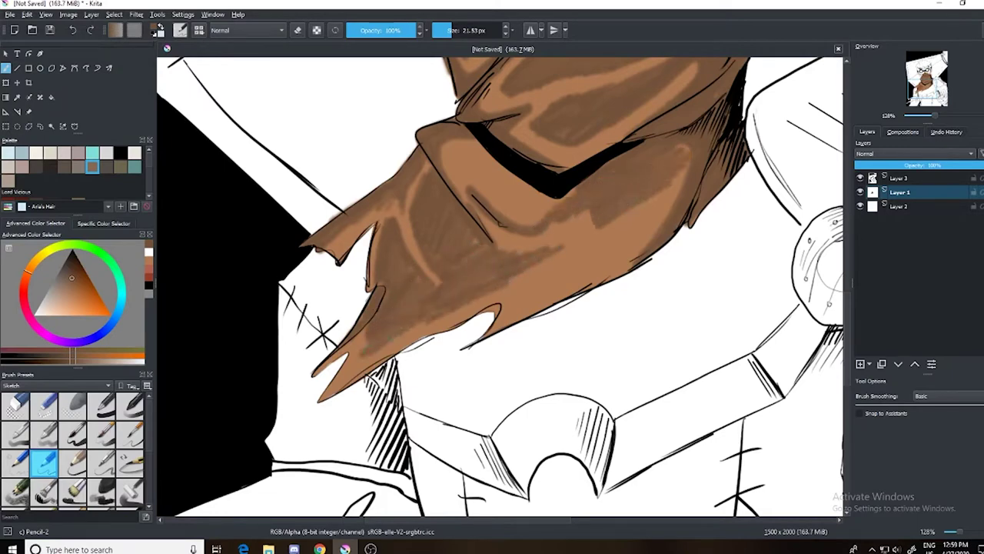
{"action": "left_click_drag", "start_coordinate": [661, 191], "coordinate": [554, 281]}
{"action": "left_click_drag", "start_coordinate": [453, 141], "coordinate": [499, 200]}
{"action": "left_click_drag", "start_coordinate": [492, 163], "coordinate": [572, 223]}
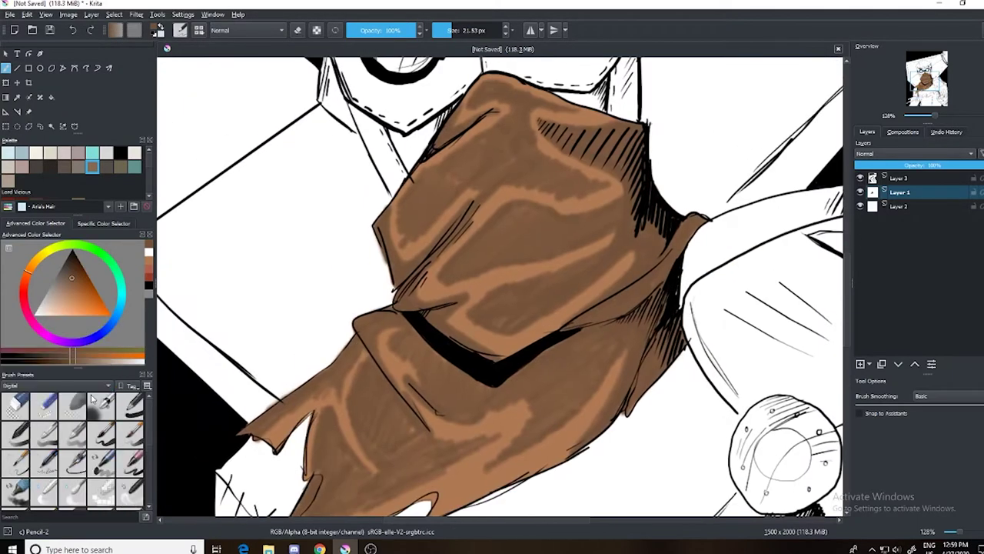
Smooth the shading over the whole scarf with the Blender Blur brush at 33.79 px
{"action": "left_click", "coordinate": [72, 492]}
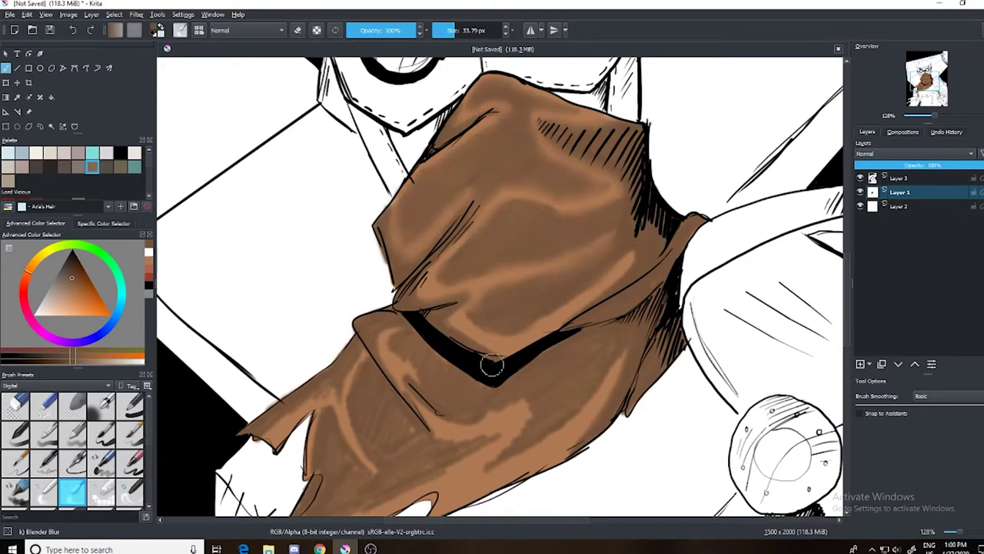
{"action": "left_click_drag", "start_coordinate": [417, 440], "coordinate": [327, 367]}
{"action": "left_click_drag", "start_coordinate": [459, 358], "coordinate": [551, 404]}
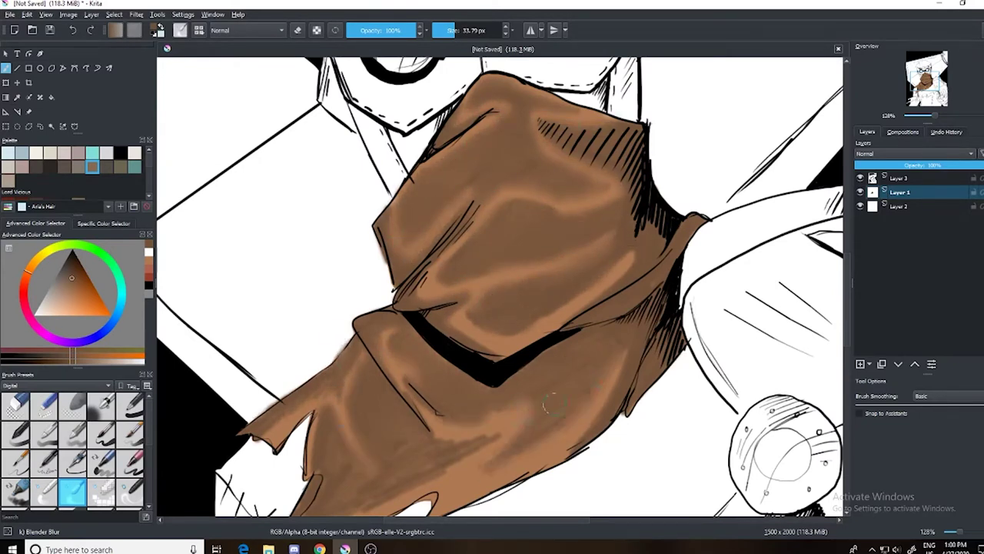
{"action": "left_click", "coordinate": [921, 113]}
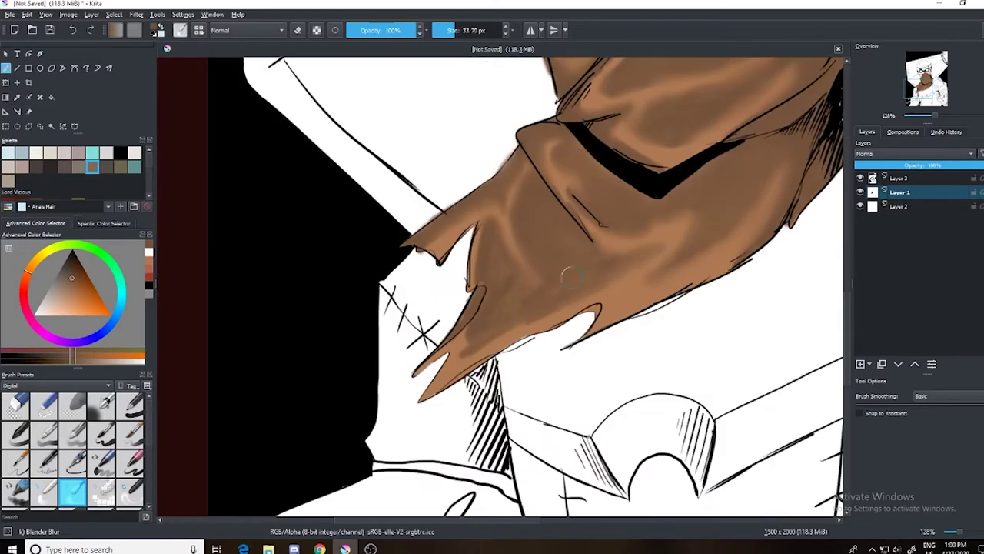
Add a deeper brown layer of shadow in the scarf's creases with Pencil-2 and erase stray colour outside its left edge
{"action": "key", "text": "slash"}
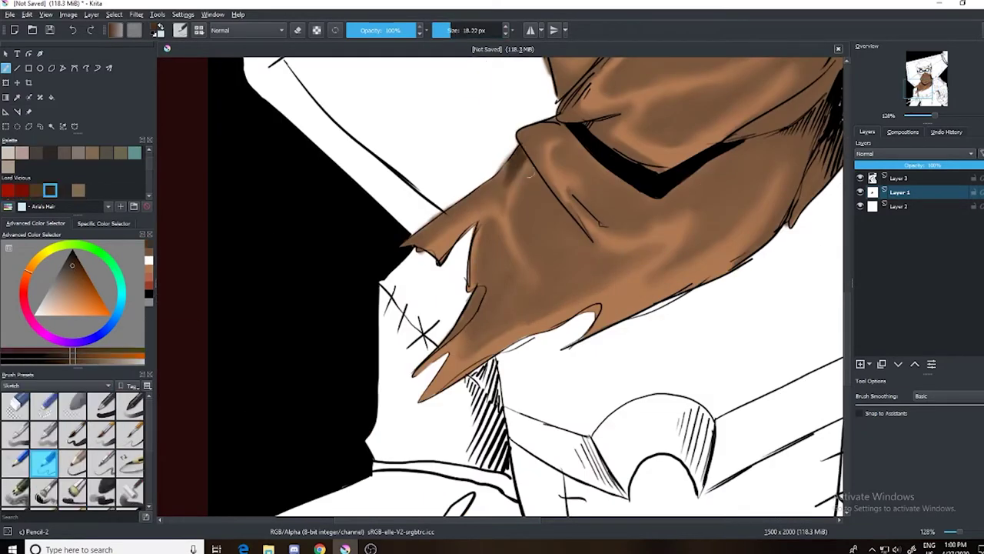
{"action": "key", "text": "e"}
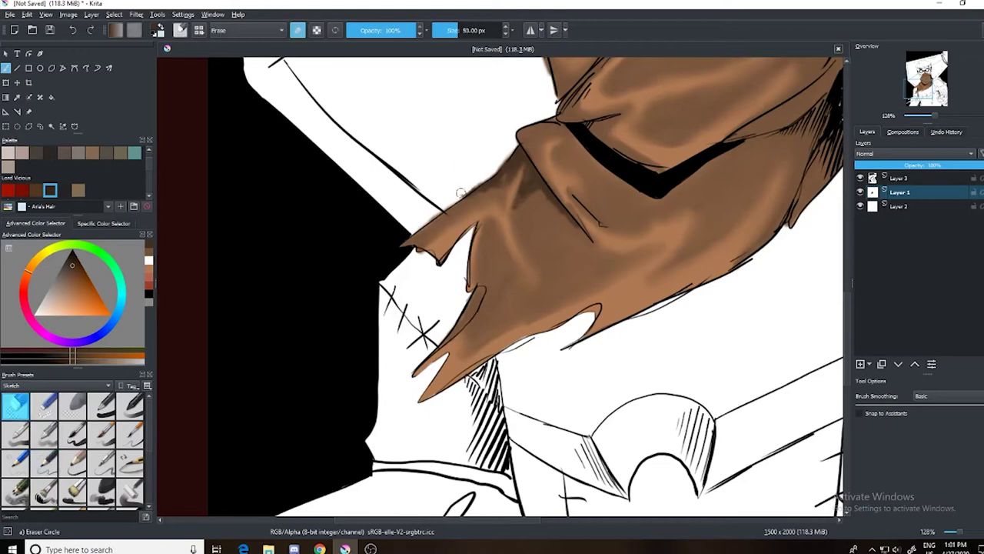
{"action": "key", "text": "slash"}
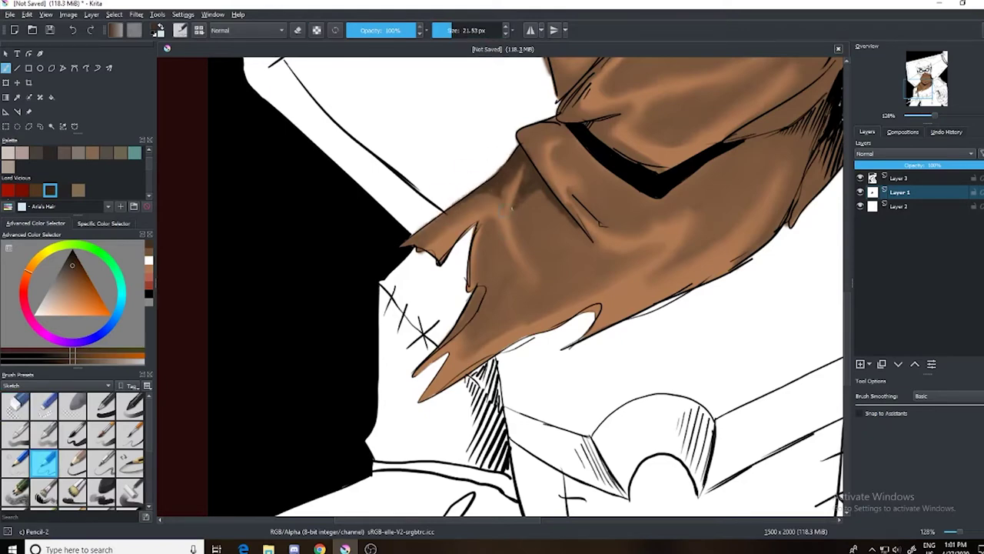
{"action": "mouse_move", "coordinate": [825, 87]}
{"action": "left_mouse_down"}
{"action": "mouse_move", "coordinate": [518, 149]}
{"action": "mouse_move", "coordinate": [550, 241]}
{"action": "left_mouse_up"}
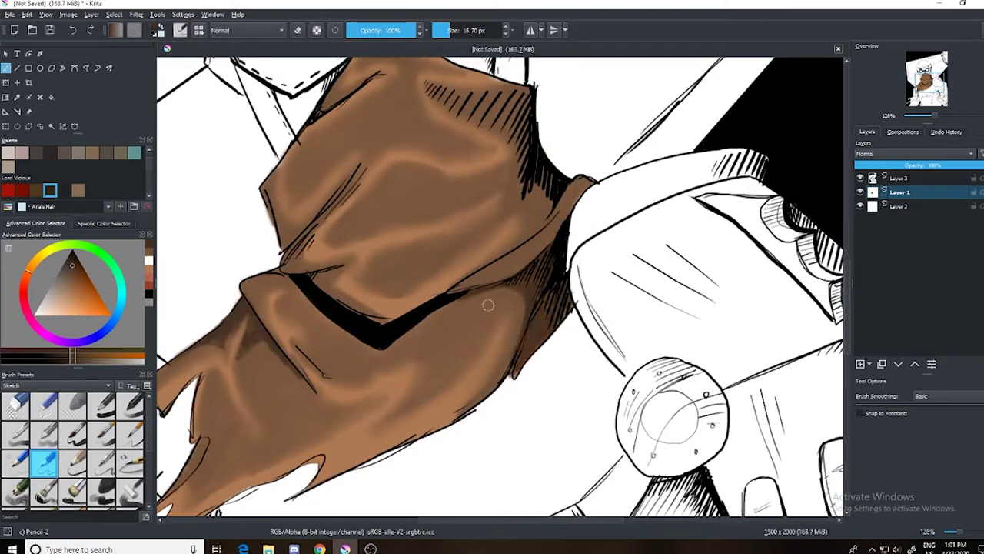
{"action": "left_click_drag", "start_coordinate": [286, 282], "coordinate": [337, 201]}
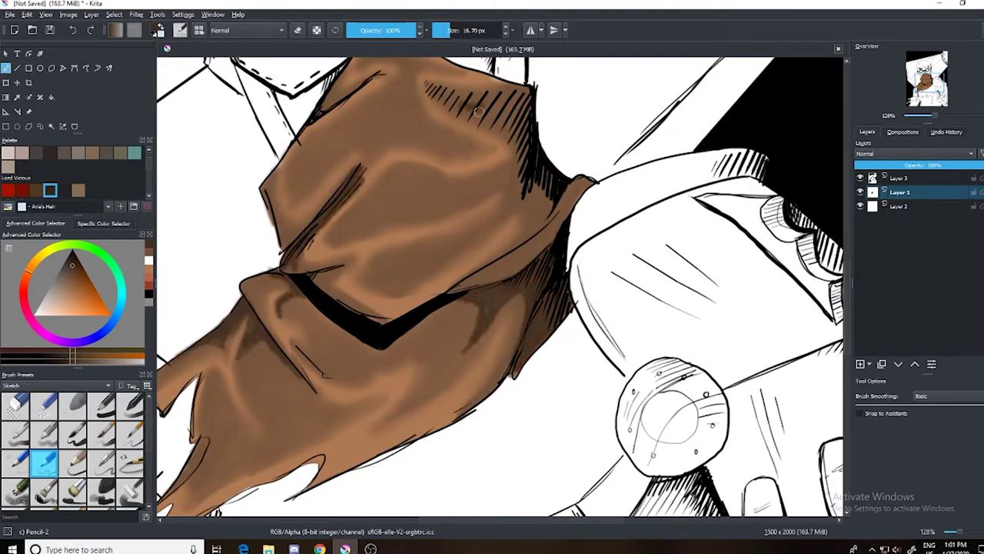
{"action": "mouse_move", "coordinate": [479, 112]}
{"action": "left_mouse_down"}
{"action": "mouse_move", "coordinate": [518, 166]}
{"action": "mouse_move", "coordinate": [538, 223]}
{"action": "mouse_move", "coordinate": [575, 196]}
{"action": "left_mouse_up"}
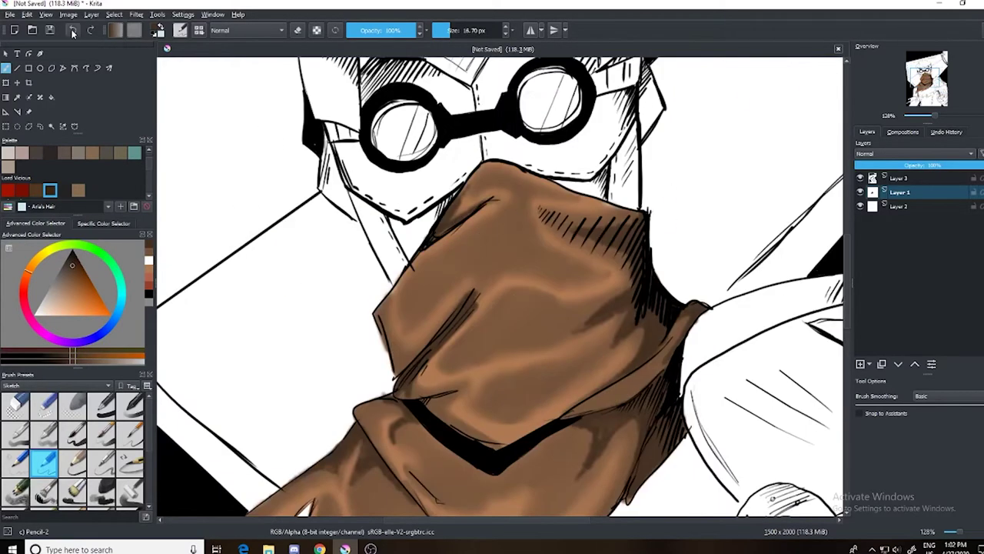
Blend the deep shadows in the scarf's creases with the Blender Blur brush at 18.27 px
{"action": "key", "text": "slash"}
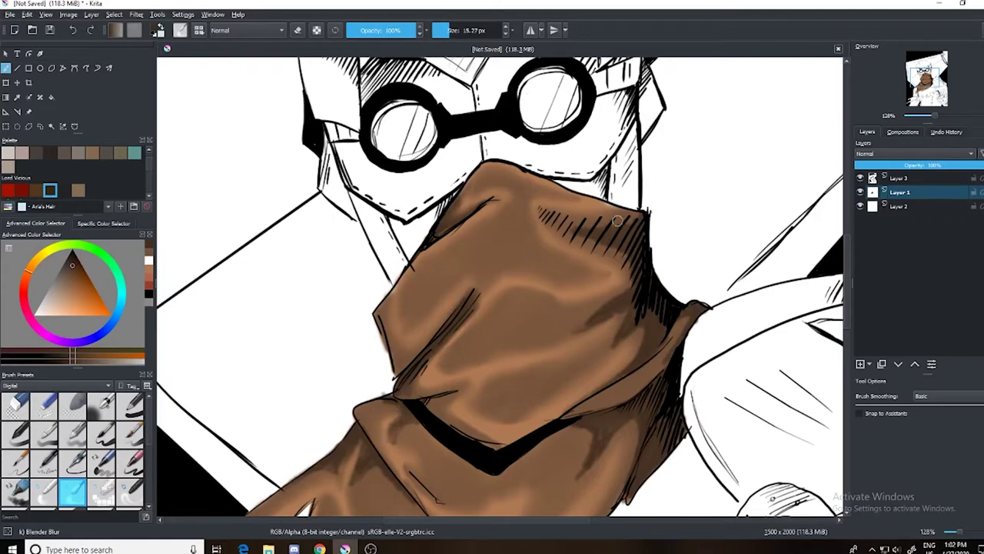
{"action": "scroll", "coordinate": [636, 259], "scroll_direction": "down", "scroll_amount": 3}
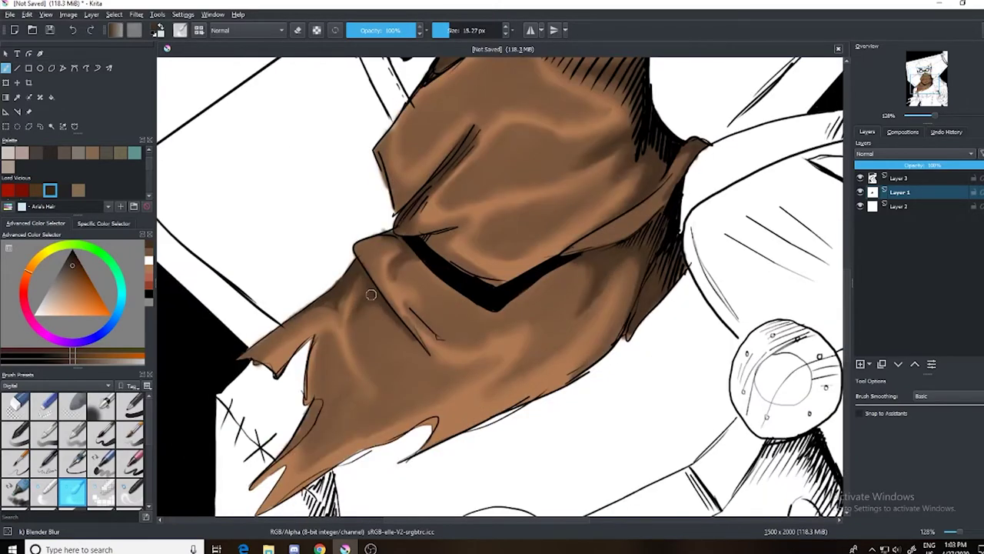
{"action": "right_click", "coordinate": [610, 193]}
Fill the eye mask around the goggles and its right strap with very dark brown using the Basic-5 Size brush at 43 px
{"action": "key", "text": "minus"}
{"action": "left_click", "coordinate": [102, 434]}
{"action": "key", "text": "plus"}
{"action": "left_click", "coordinate": [68, 258]}
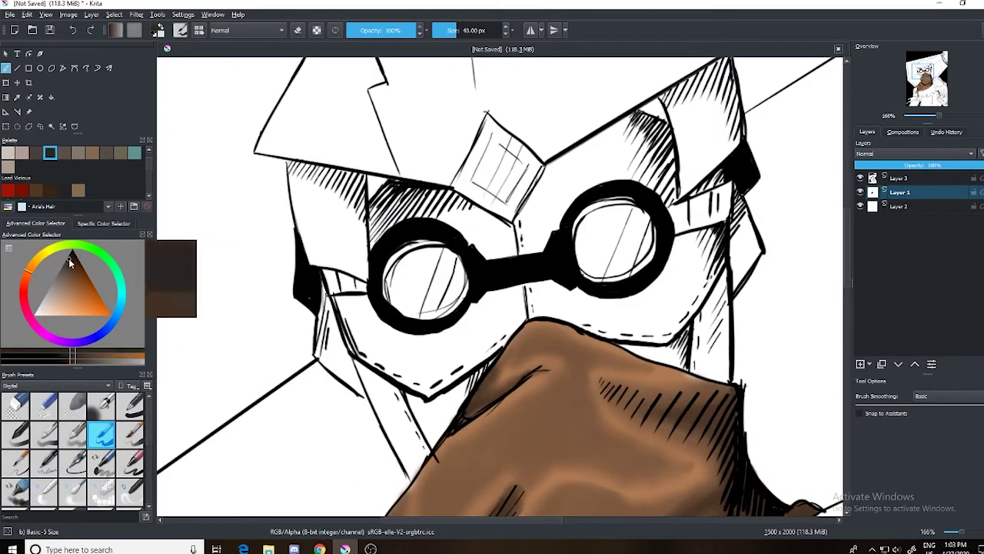
{"action": "mouse_move", "coordinate": [377, 184]}
{"action": "left_mouse_down"}
{"action": "mouse_move", "coordinate": [454, 226]}
{"action": "mouse_move", "coordinate": [415, 249]}
{"action": "mouse_move", "coordinate": [408, 231]}
{"action": "left_mouse_up"}
{"action": "mouse_move", "coordinate": [408, 192]}
{"action": "left_mouse_down"}
{"action": "mouse_move", "coordinate": [501, 234]}
{"action": "mouse_move", "coordinate": [486, 295]}
{"action": "mouse_move", "coordinate": [439, 369]}
{"action": "mouse_move", "coordinate": [464, 332]}
{"action": "left_mouse_up"}
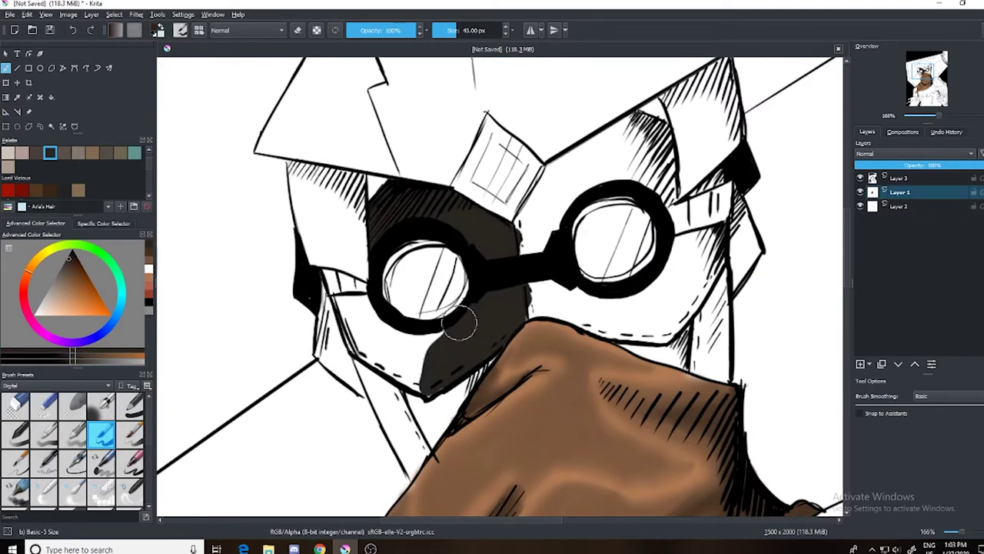
{"action": "mouse_move", "coordinate": [356, 299]}
{"action": "left_mouse_down"}
{"action": "mouse_move", "coordinate": [424, 341]}
{"action": "mouse_move", "coordinate": [369, 330]}
{"action": "left_mouse_up"}
{"action": "mouse_move", "coordinate": [538, 239]}
{"action": "left_mouse_down"}
{"action": "mouse_move", "coordinate": [608, 161]}
{"action": "mouse_move", "coordinate": [644, 149]}
{"action": "mouse_move", "coordinate": [715, 185]}
{"action": "mouse_move", "coordinate": [696, 292]}
{"action": "mouse_move", "coordinate": [553, 284]}
{"action": "mouse_move", "coordinate": [652, 333]}
{"action": "left_mouse_up"}
{"action": "mouse_move", "coordinate": [693, 306]}
{"action": "left_mouse_down"}
{"action": "mouse_move", "coordinate": [723, 269]}
{"action": "mouse_move", "coordinate": [724, 384]}
{"action": "left_mouse_up"}
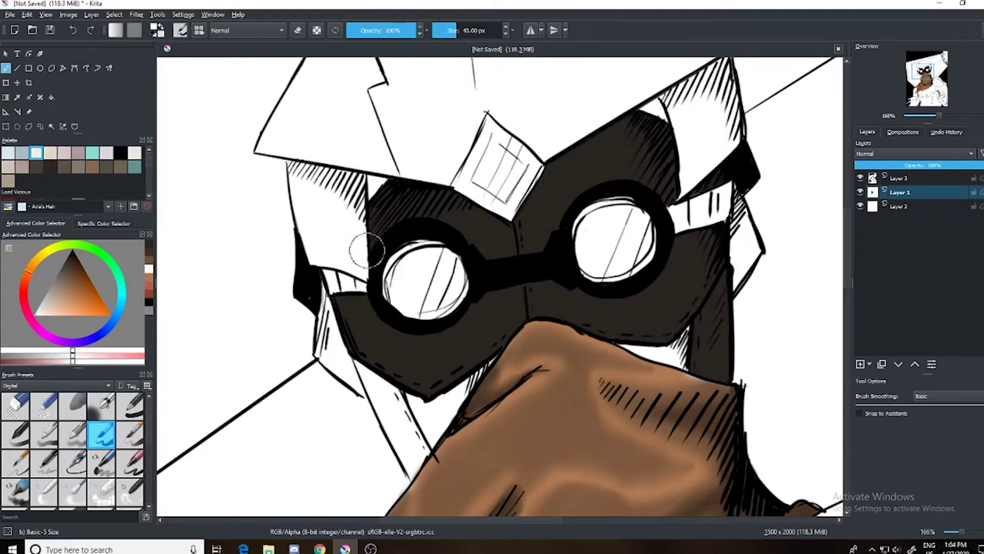
Reduce the brush size to 27.20 px and fill the mask's left strap with the same dark brown
{"action": "key", "text": "bracketleft"}
{"action": "key", "text": "bracketleft"}
{"action": "left_click_drag", "start_coordinate": [352, 354], "coordinate": [450, 211]}
{"action": "left_click_drag", "start_coordinate": [450, 211], "coordinate": [508, 329]}
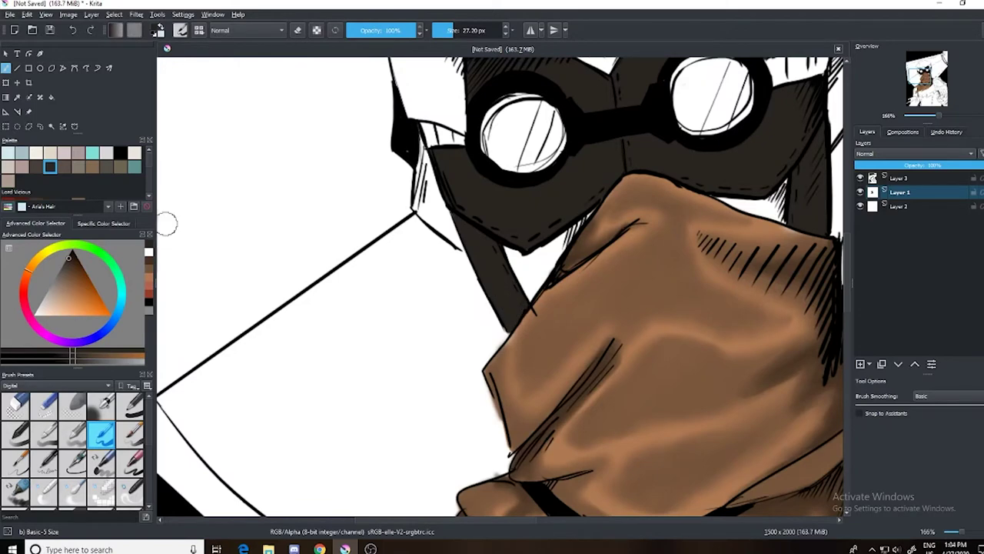
Shade the mask around the goggles and the straps in black with the Pencil-2 brush at 18.22 px
{"action": "left_click", "coordinate": [58, 385]}
{"action": "left_click", "coordinate": [46, 431]}
{"action": "left_click", "coordinate": [44, 459]}
{"action": "mouse_move", "coordinate": [450, 146]}
{"action": "left_mouse_down"}
{"action": "mouse_move", "coordinate": [485, 214]}
{"action": "mouse_move", "coordinate": [405, 299]}
{"action": "left_mouse_up"}
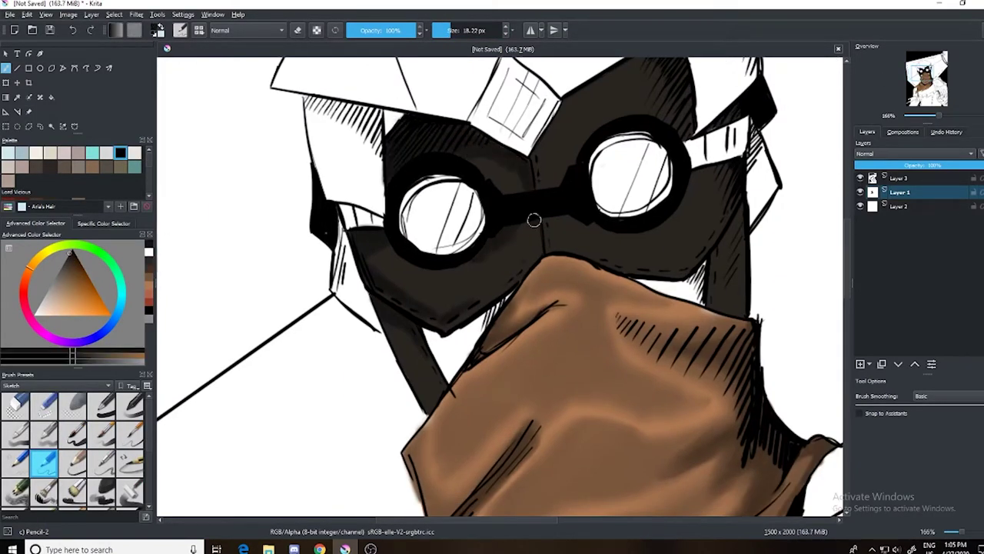
{"action": "left_click_drag", "start_coordinate": [534, 219], "coordinate": [492, 290]}
{"action": "mouse_move", "coordinate": [545, 171]}
{"action": "left_mouse_down"}
{"action": "mouse_move", "coordinate": [725, 159]}
{"action": "mouse_move", "coordinate": [701, 244]}
{"action": "mouse_move", "coordinate": [734, 276]}
{"action": "left_mouse_up"}
{"action": "left_click", "coordinate": [924, 75]}
{"action": "left_click_drag", "start_coordinate": [628, 84], "coordinate": [647, 142]}
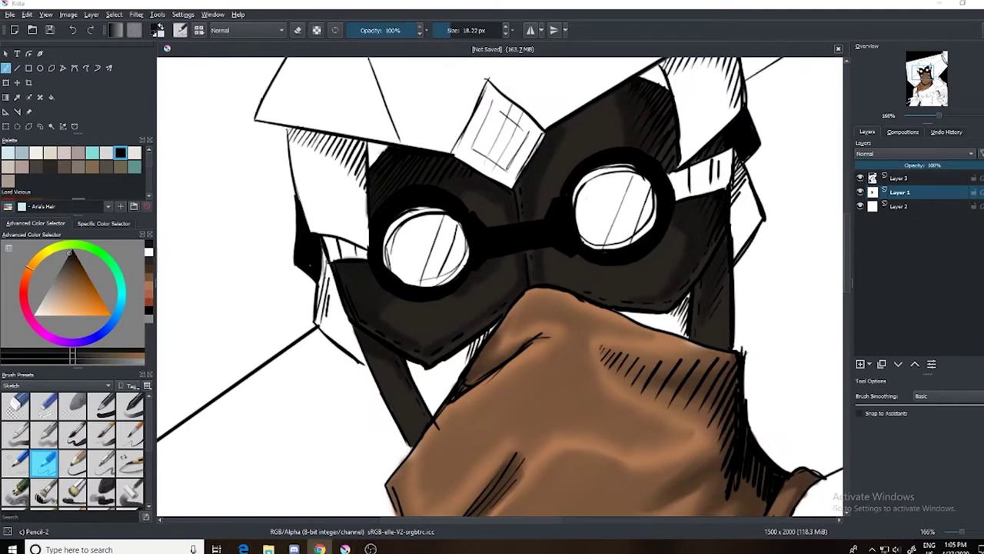
Shade the mask below the right lens in black and blend the mask's shadows with the Blender Blur brush at 15.27 px
{"action": "mouse_move", "coordinate": [559, 268]}
{"action": "left_mouse_down"}
{"action": "mouse_move", "coordinate": [606, 269]}
{"action": "mouse_move", "coordinate": [676, 238]}
{"action": "left_mouse_up"}
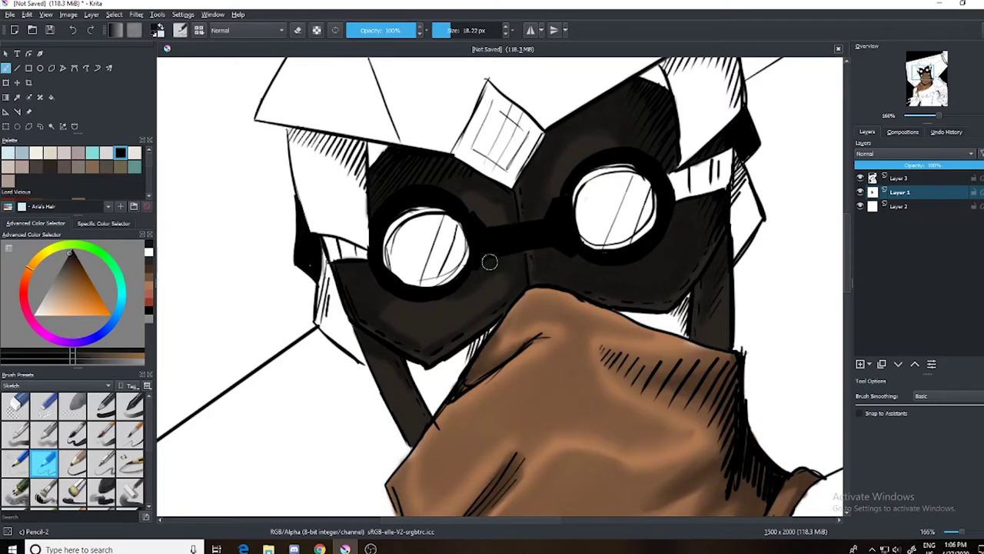
{"action": "left_click", "coordinate": [57, 385]}
{"action": "left_click", "coordinate": [46, 325]}
{"action": "left_click", "coordinate": [73, 492]}
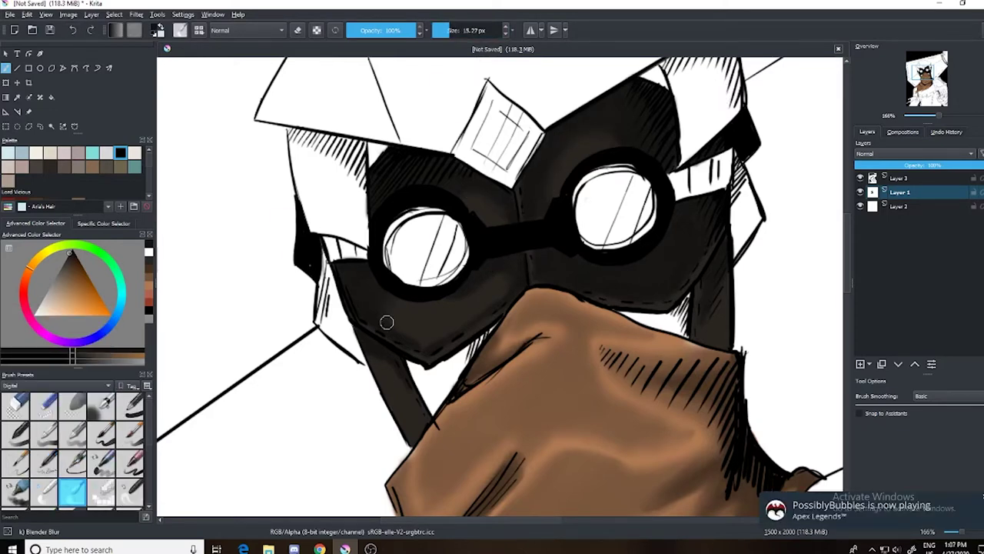
Deepen the black shadows on the mask and straps with Pencil-2 at 18.22 px, and soften them with Blender Blur at 27.20 px
{"action": "key", "text": "slash"}
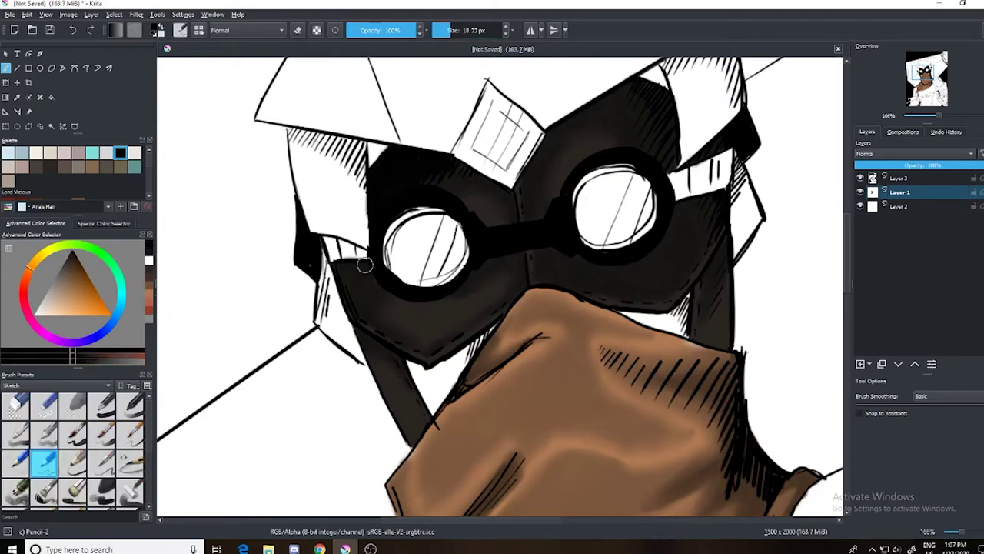
{"action": "left_click_drag", "start_coordinate": [364, 264], "coordinate": [400, 381]}
{"action": "mouse_move", "coordinate": [715, 307]}
{"action": "left_mouse_down"}
{"action": "mouse_move", "coordinate": [704, 200]}
{"action": "mouse_move", "coordinate": [644, 107]}
{"action": "left_mouse_up"}
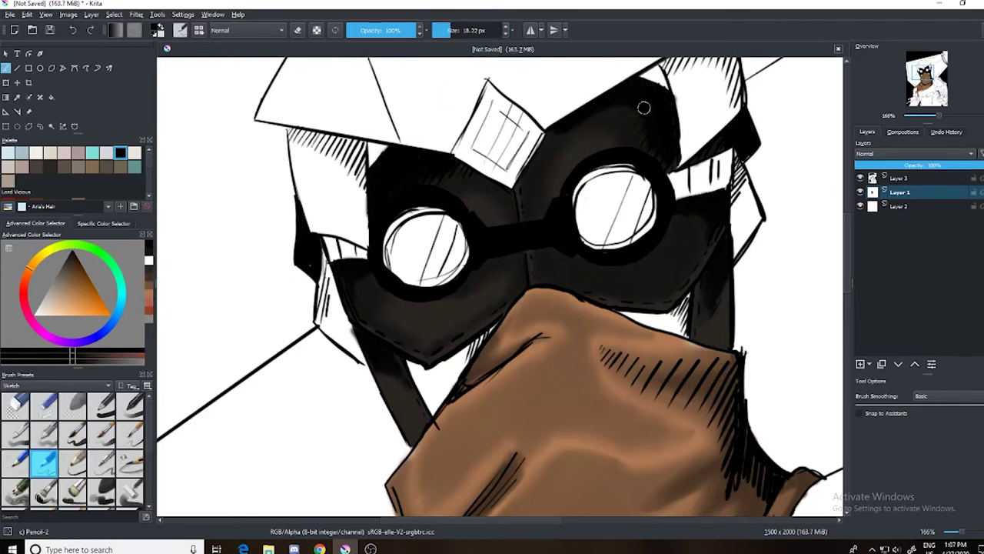
{"action": "left_click_drag", "start_coordinate": [536, 254], "coordinate": [558, 262]}
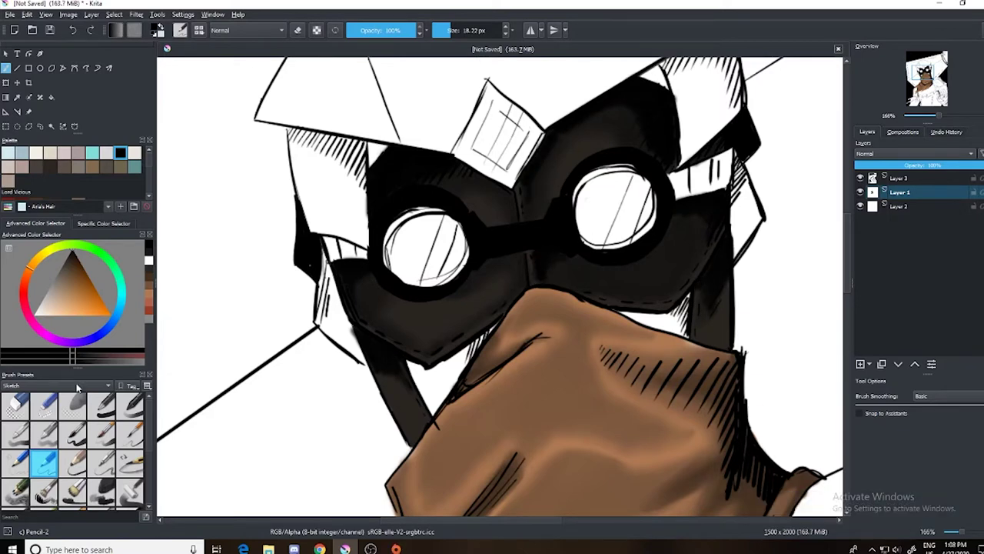
{"action": "key", "text": "slash"}
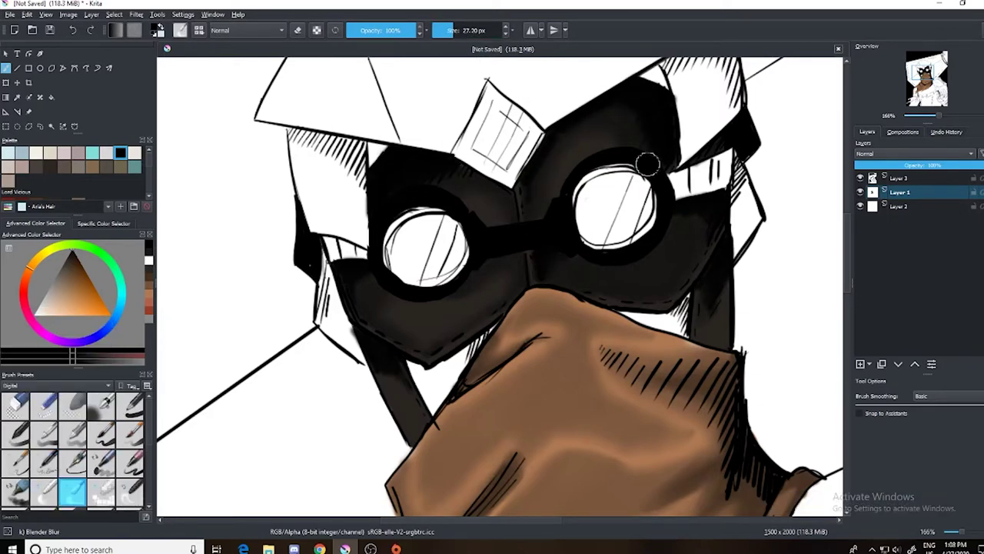
Fill both goggle lenses with muted green using the Basic-5 Size brush at 43 px, leaving a white diagonal glare stripe in each
{"action": "left_click", "coordinate": [100, 435]}
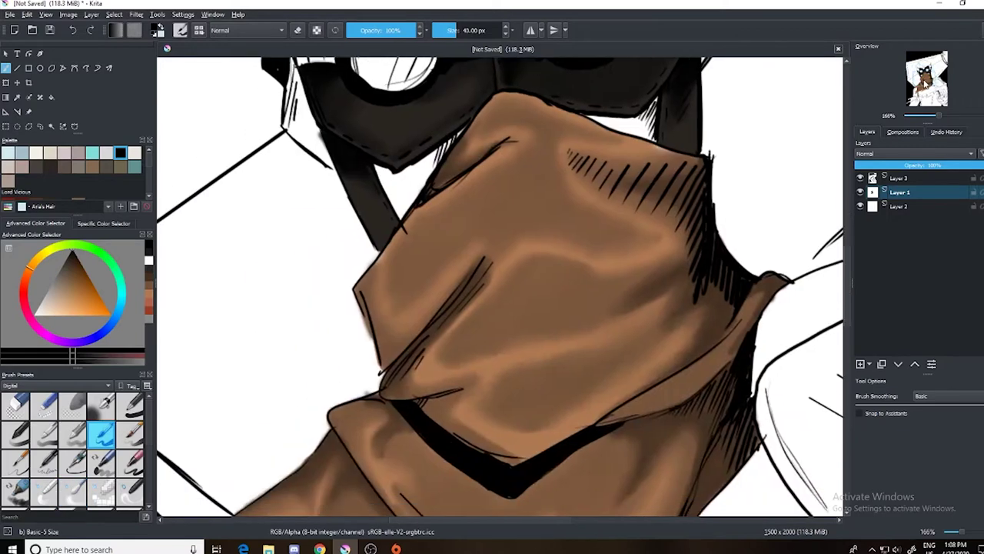
{"action": "mouse_move", "coordinate": [450, 281]}
{"action": "left_mouse_down"}
{"action": "mouse_move", "coordinate": [432, 339]}
{"action": "mouse_move", "coordinate": [412, 338]}
{"action": "left_mouse_up"}
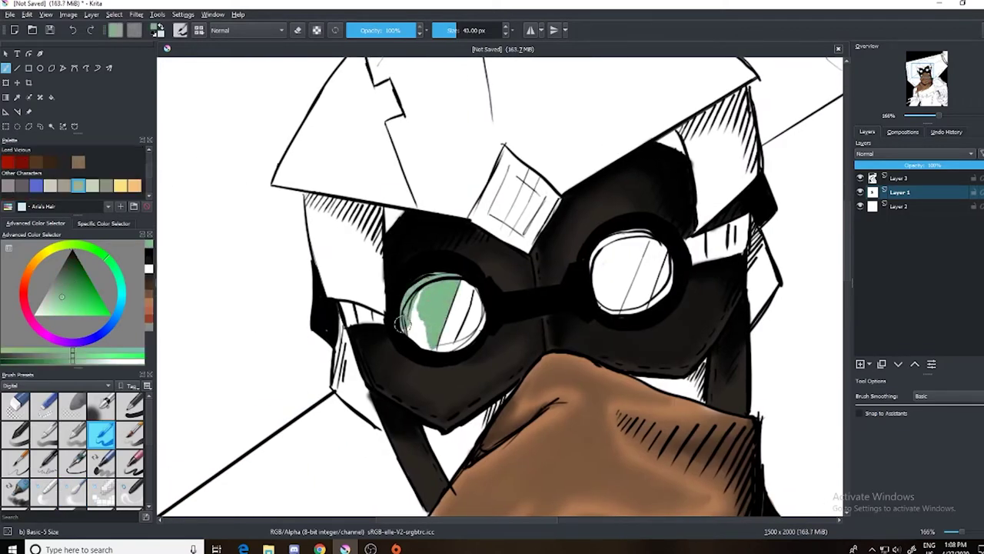
{"action": "left_click_drag", "start_coordinate": [473, 292], "coordinate": [461, 346]}
{"action": "mouse_move", "coordinate": [623, 239]}
{"action": "left_mouse_down"}
{"action": "mouse_move", "coordinate": [615, 304]}
{"action": "mouse_move", "coordinate": [665, 269]}
{"action": "left_mouse_up"}
Reduce the brush to 27.20 px and add darker green shading and white highlight strokes inside both lenses
{"action": "left_click", "coordinate": [492, 322], "text": "ctrl"}
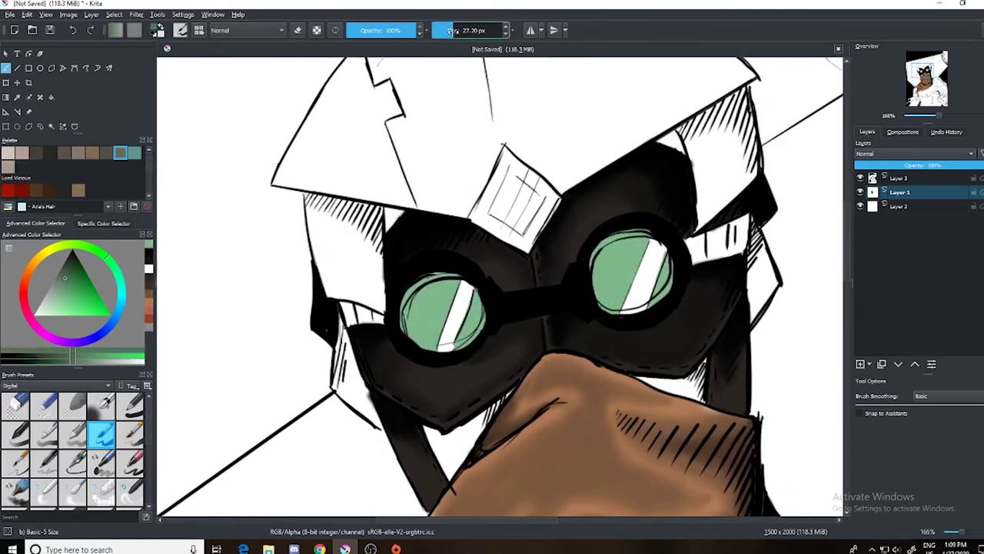
{"action": "key", "text": "bracketleft"}
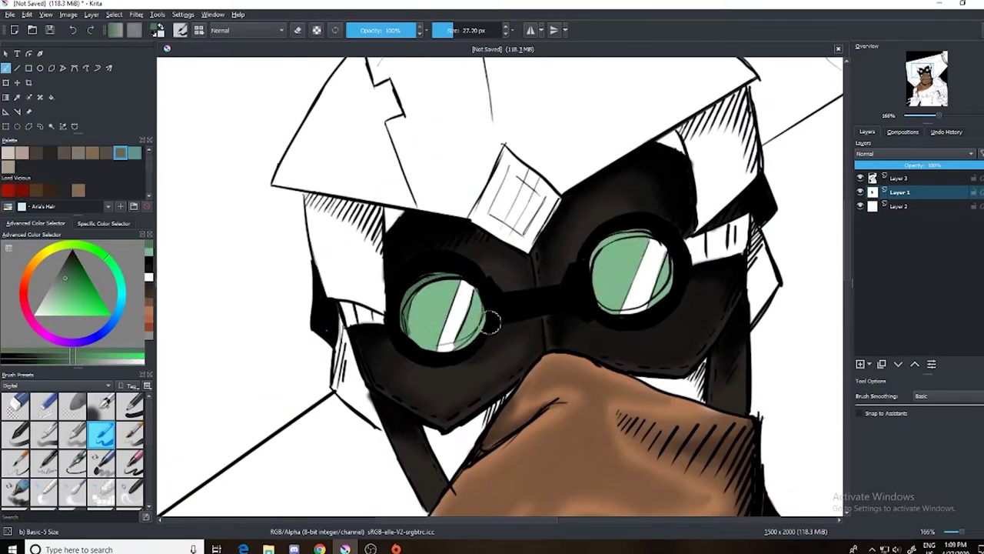
{"action": "left_click", "coordinate": [618, 232], "text": "ctrl"}
{"action": "left_click", "coordinate": [609, 265], "text": "ctrl"}
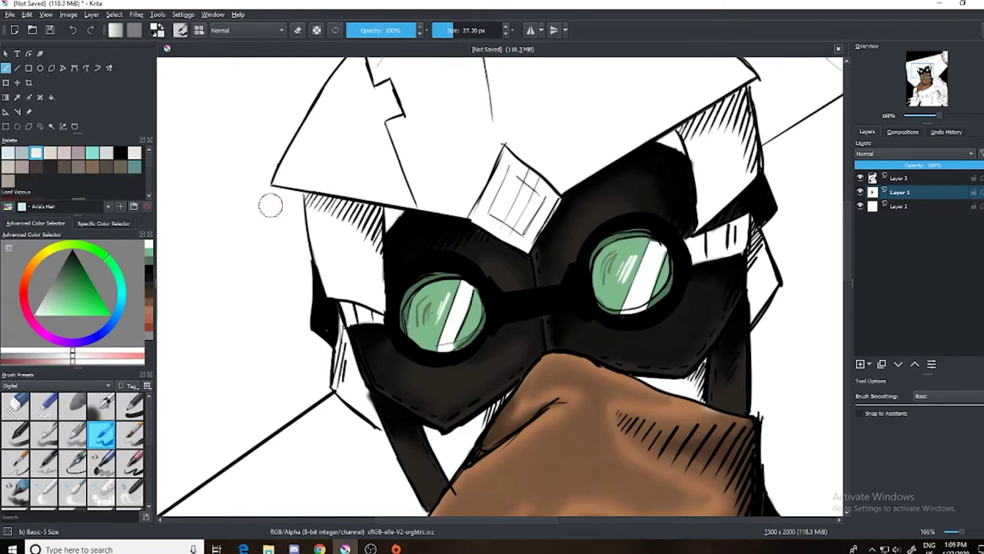
Fill the helmet's diamond emblem with pale yellow at 27.20 px, leaving a white glare stripe across it
{"action": "left_click_drag", "start_coordinate": [271, 205], "coordinate": [303, 222]}
{"action": "left_click", "coordinate": [41, 263]}
{"action": "left_click", "coordinate": [58, 308]}
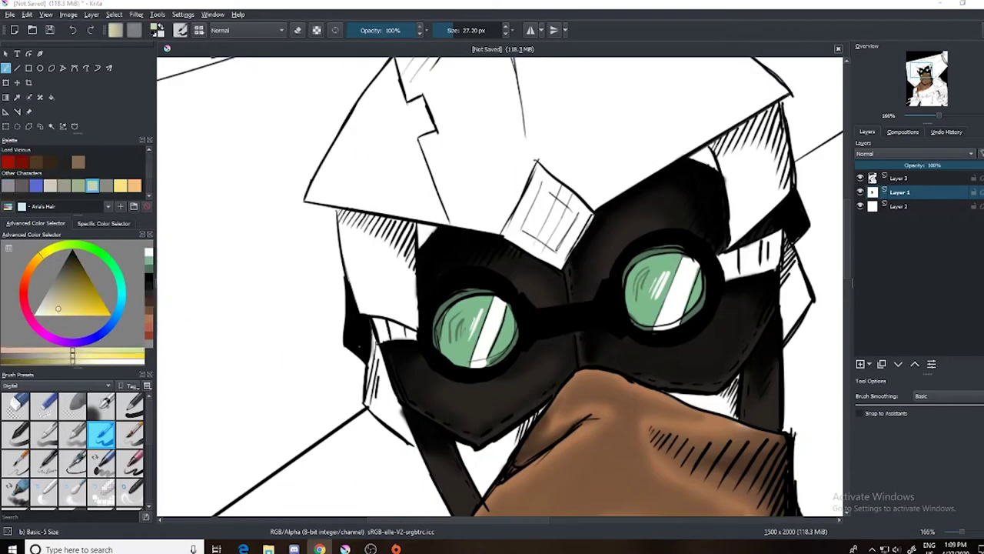
{"action": "mouse_move", "coordinate": [527, 188]}
{"action": "left_mouse_down"}
{"action": "mouse_move", "coordinate": [544, 198]}
{"action": "mouse_move", "coordinate": [567, 248]}
{"action": "left_mouse_up"}
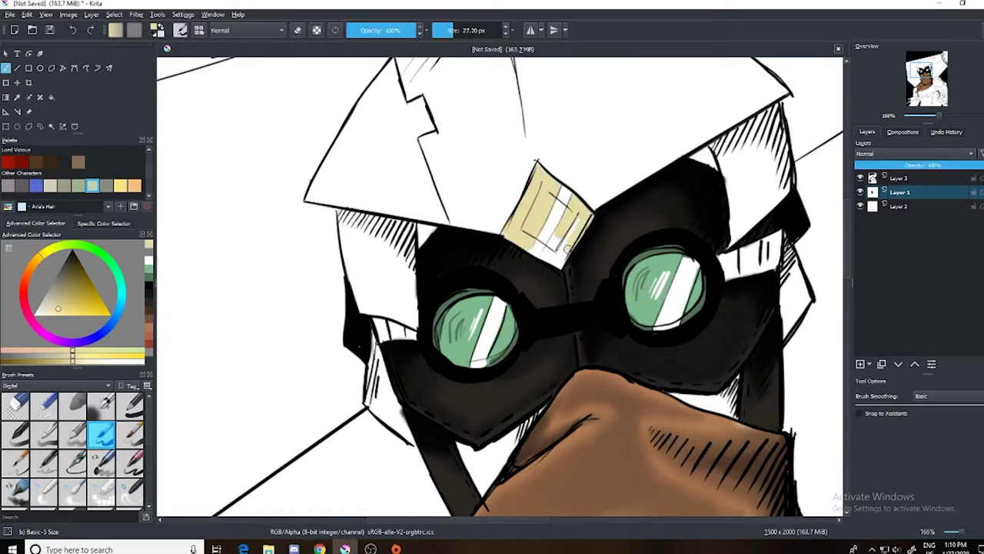
Shade the emblem with darker olive strokes, blend them with Blender Blur at 18.70 px, and add detail with Pencil-2 at 10 px
{"action": "key", "text": "k"}
{"action": "left_click_drag", "start_coordinate": [530, 185], "coordinate": [562, 246]}
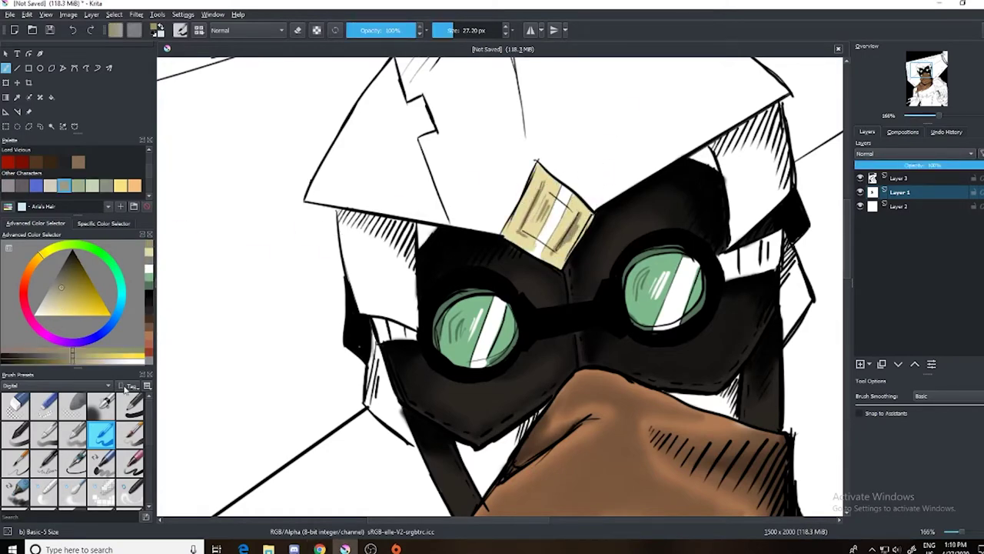
{"action": "left_click", "coordinate": [72, 492]}
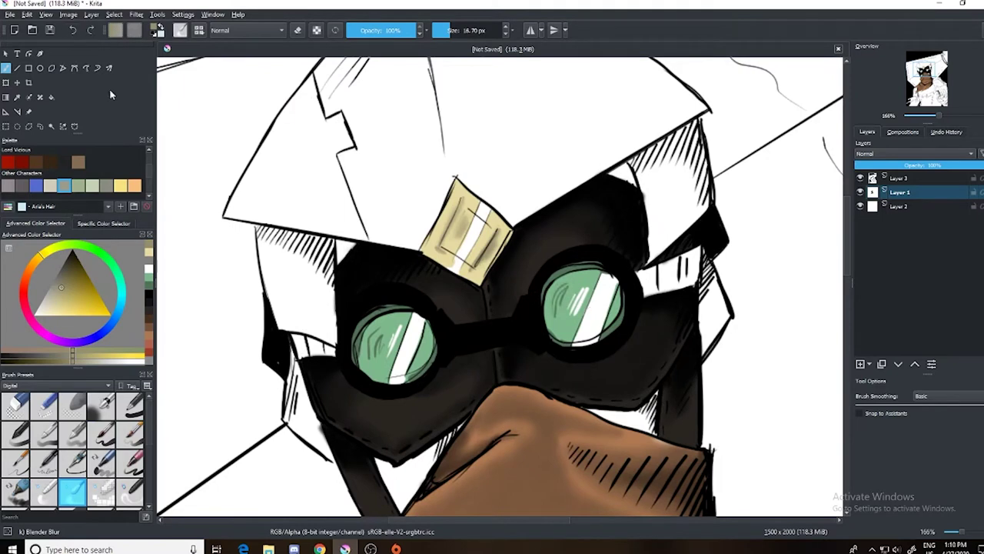
{"action": "key", "text": "slash"}
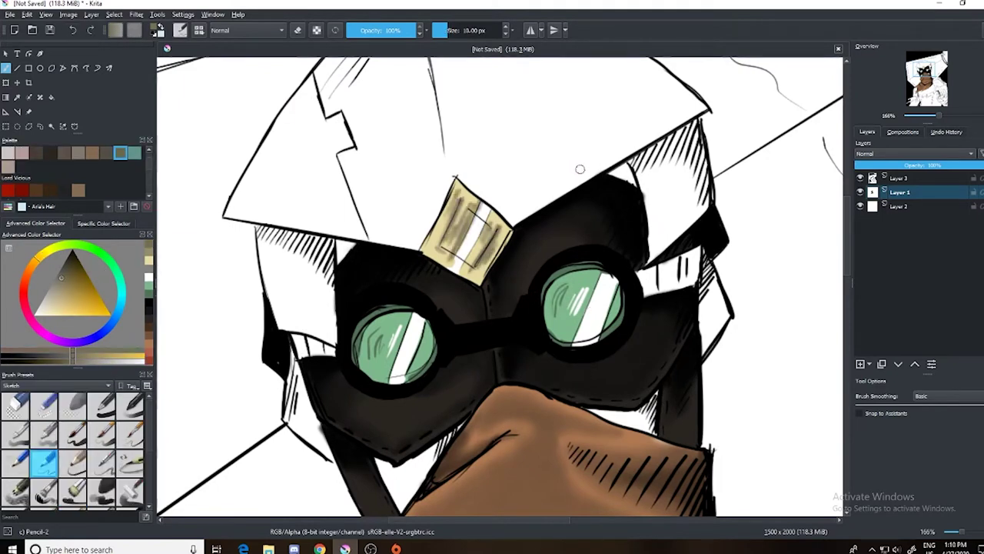
{"action": "left_click", "coordinate": [467, 217], "text": "ctrl"}
Shade the helmet's left edge and the side flaps in light grey with the Pencil-2 brush at 25.21 px
{"action": "left_click", "coordinate": [383, 332], "text": "ctrl"}
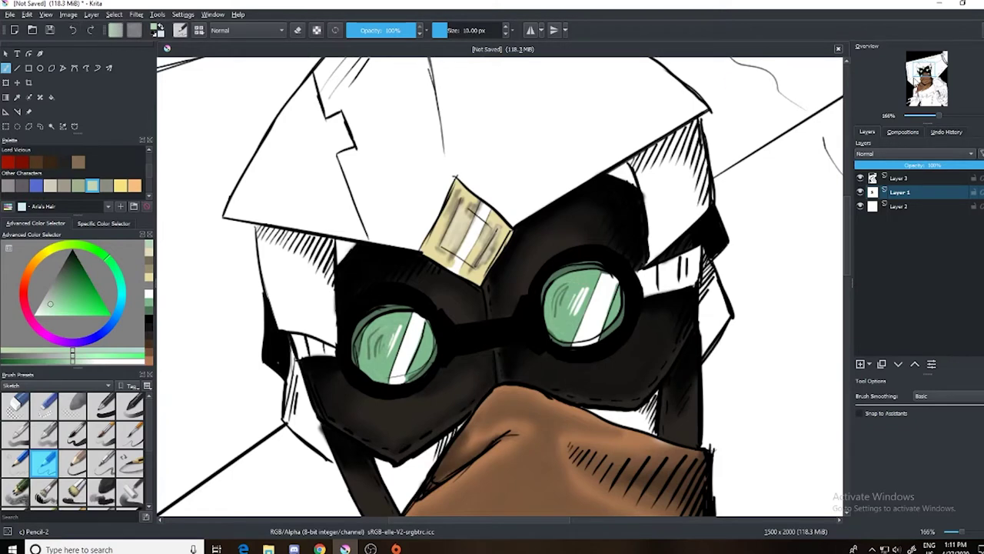
{"action": "mouse_move", "coordinate": [323, 130]}
{"action": "left_mouse_down"}
{"action": "mouse_move", "coordinate": [265, 230]}
{"action": "mouse_move", "coordinate": [315, 146]}
{"action": "left_mouse_up"}
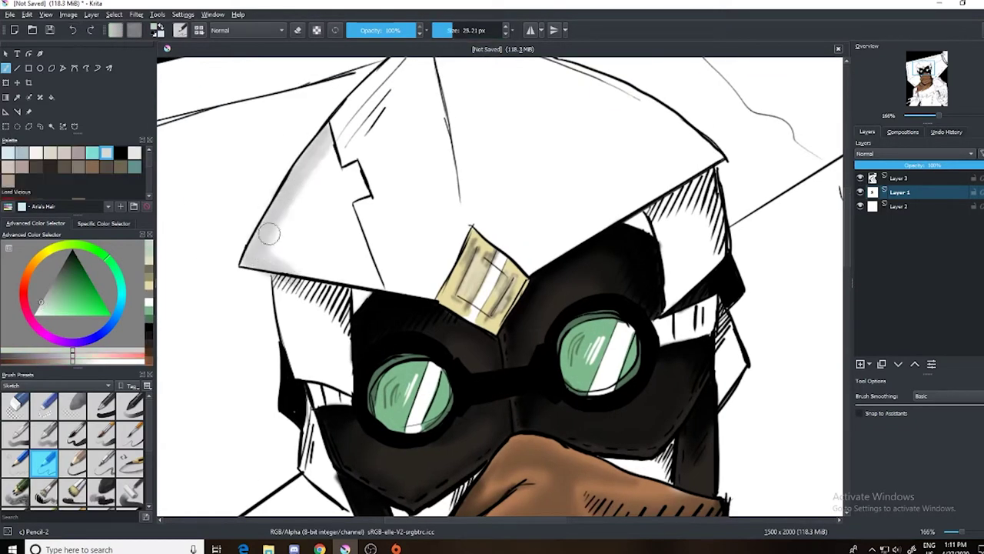
{"action": "mouse_move", "coordinate": [269, 233]}
{"action": "left_mouse_down"}
{"action": "mouse_move", "coordinate": [323, 331]}
{"action": "mouse_move", "coordinate": [336, 275]}
{"action": "left_mouse_up"}
{"action": "mouse_move", "coordinate": [653, 185]}
{"action": "left_mouse_down"}
{"action": "mouse_move", "coordinate": [698, 257]}
{"action": "mouse_move", "coordinate": [684, 231]}
{"action": "mouse_move", "coordinate": [726, 400]}
{"action": "left_mouse_up"}
{"action": "left_click_drag", "start_coordinate": [313, 474], "coordinate": [409, 394]}
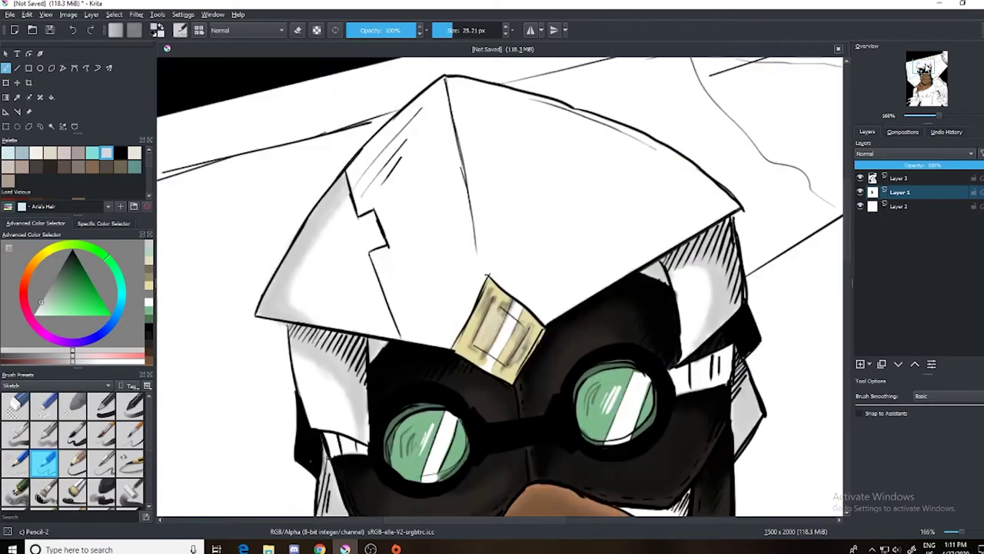
Shade the helmet's right half in the same light grey and blend the grey shadows with Blender Blur at 36.20 px
{"action": "left_click_drag", "start_coordinate": [438, 127], "coordinate": [584, 173]}
{"action": "mouse_move", "coordinate": [538, 142]}
{"action": "left_mouse_down"}
{"action": "mouse_move", "coordinate": [715, 277]}
{"action": "mouse_move", "coordinate": [661, 192]}
{"action": "left_mouse_up"}
{"action": "mouse_move", "coordinate": [530, 119]}
{"action": "left_mouse_down"}
{"action": "mouse_move", "coordinate": [448, 182]}
{"action": "mouse_move", "coordinate": [703, 235]}
{"action": "mouse_move", "coordinate": [669, 311]}
{"action": "left_mouse_up"}
{"action": "left_click", "coordinate": [58, 384]}
{"action": "left_click", "coordinate": [46, 361]}
{"action": "left_click", "coordinate": [72, 492]}
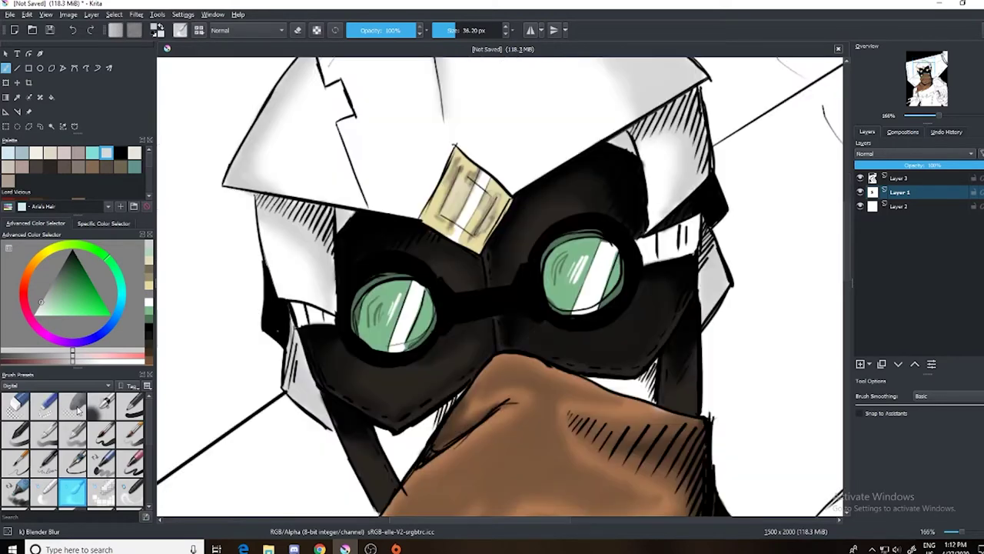
Colour the goggle strap ends dark grey and darken the side flap shadows with the Pencil-2 brush at 15.27 px
{"action": "left_click", "coordinate": [66, 262]}
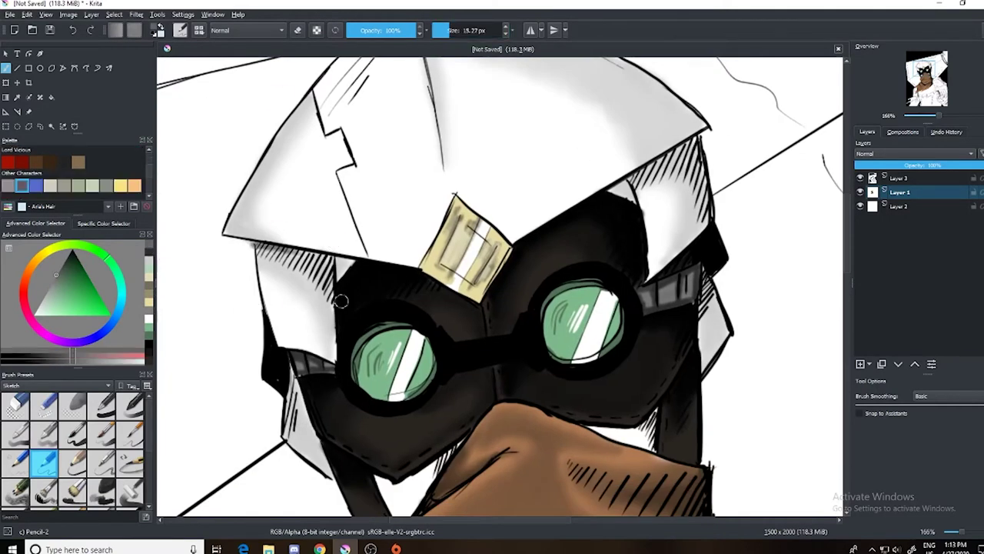
{"action": "left_click_drag", "start_coordinate": [330, 257], "coordinate": [304, 285]}
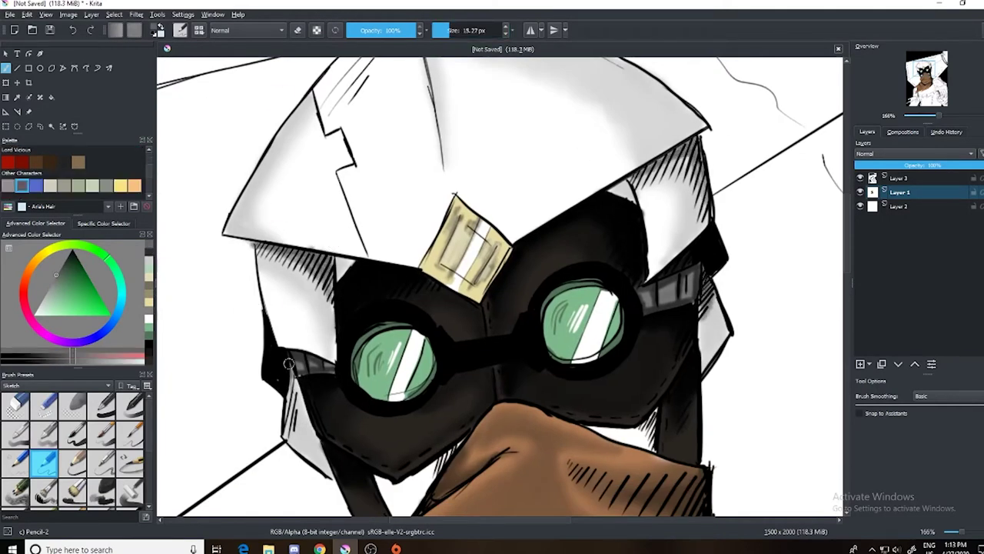
{"action": "mouse_move", "coordinate": [288, 363]}
{"action": "left_mouse_down"}
{"action": "mouse_move", "coordinate": [323, 339]}
{"action": "mouse_move", "coordinate": [431, 300]}
{"action": "left_mouse_up"}
Add dark grey shadows along the helmet's upper right edge and blend them and the flap shadows with the Blender Blur brush
{"action": "left_click_drag", "start_coordinate": [584, 154], "coordinate": [422, 193]}
{"action": "left_click_drag", "start_coordinate": [539, 165], "coordinate": [292, 273]}
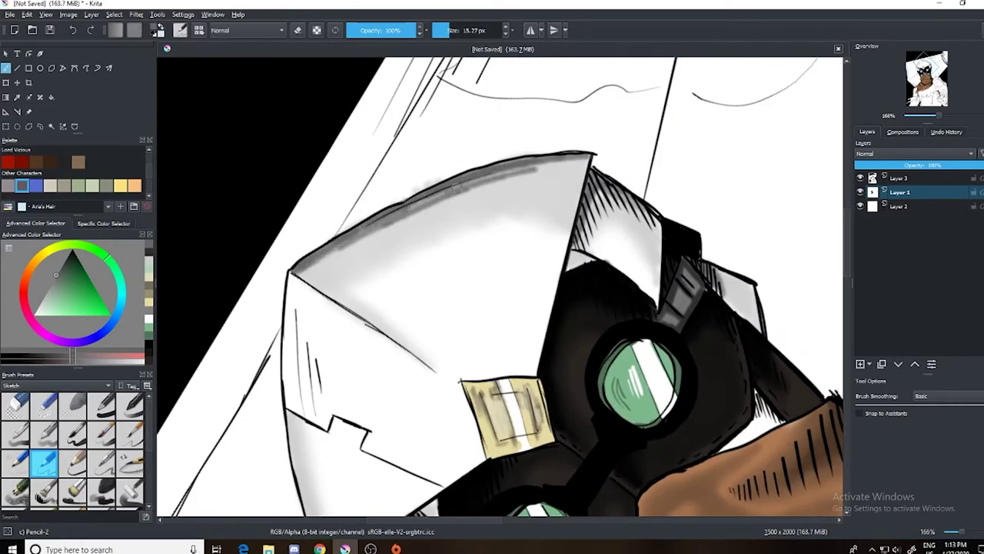
{"action": "left_click", "coordinate": [53, 385]}
{"action": "left_click", "coordinate": [30, 338]}
{"action": "left_click", "coordinate": [73, 489]}
{"action": "left_click_drag", "start_coordinate": [507, 173], "coordinate": [316, 261]}
{"action": "mouse_move", "coordinate": [584, 193]}
{"action": "left_mouse_down"}
{"action": "mouse_move", "coordinate": [626, 200]}
{"action": "mouse_move", "coordinate": [538, 230]}
{"action": "left_mouse_up"}
{"action": "left_click_drag", "start_coordinate": [389, 218], "coordinate": [448, 191]}
{"action": "left_click_drag", "start_coordinate": [662, 206], "coordinate": [584, 431]}
Erase the grey overspill outside the helmet's outline with the Eraser Circle brush, reducing its size from 50 to 29.29 px
{"action": "left_click", "coordinate": [16, 405]}
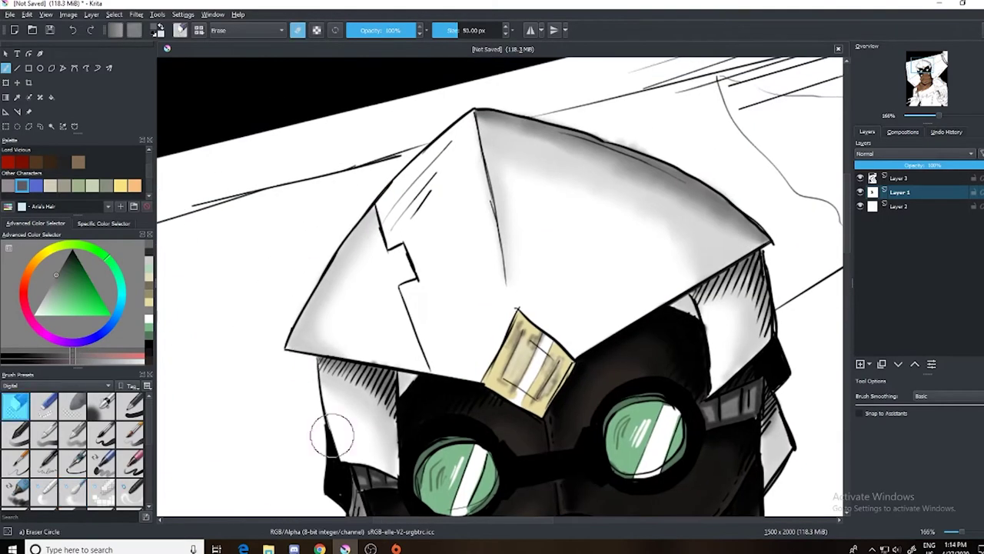
{"action": "right_click", "coordinate": [539, 172]}
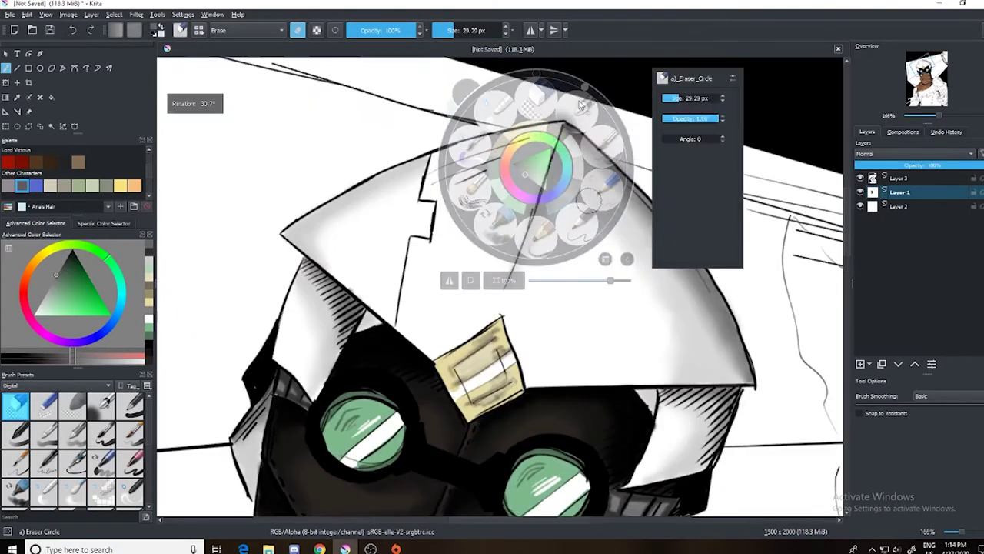
{"action": "left_click_drag", "start_coordinate": [538, 171], "coordinate": [407, 62]}
{"action": "right_click", "coordinate": [527, 231]}
{"action": "mouse_move", "coordinate": [528, 231]}
{"action": "left_mouse_down"}
{"action": "mouse_move", "coordinate": [598, 181]}
{"action": "mouse_move", "coordinate": [688, 267]}
{"action": "left_mouse_up"}
Fill the exposed skin between the mask and scarf with pale beige using the Basic-5 Size brush at 19.83 px
{"action": "key", "text": "slash"}
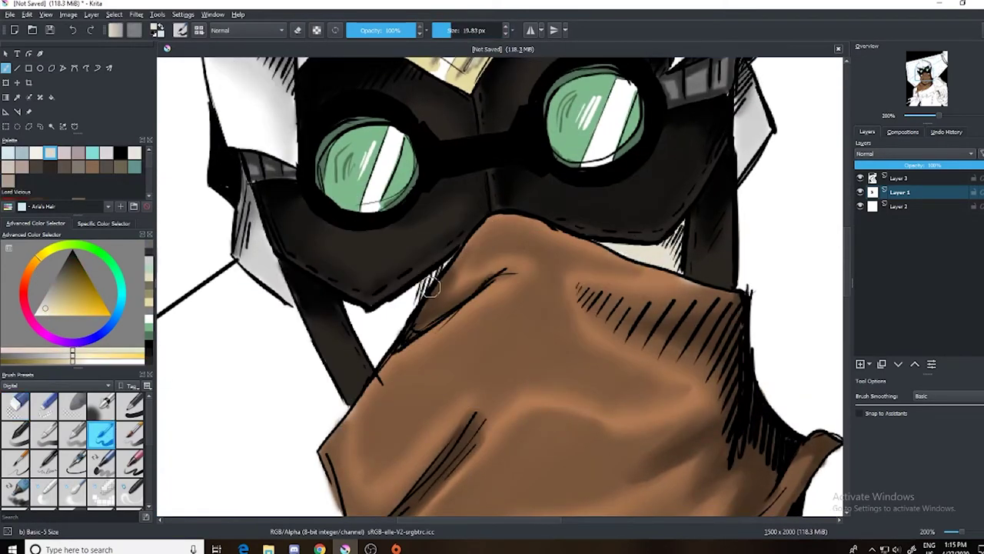
{"action": "mouse_move", "coordinate": [388, 313]}
{"action": "left_mouse_down"}
{"action": "mouse_move", "coordinate": [362, 346]}
{"action": "mouse_move", "coordinate": [360, 315]}
{"action": "left_mouse_up"}
{"action": "left_click_drag", "start_coordinate": [419, 284], "coordinate": [394, 346]}
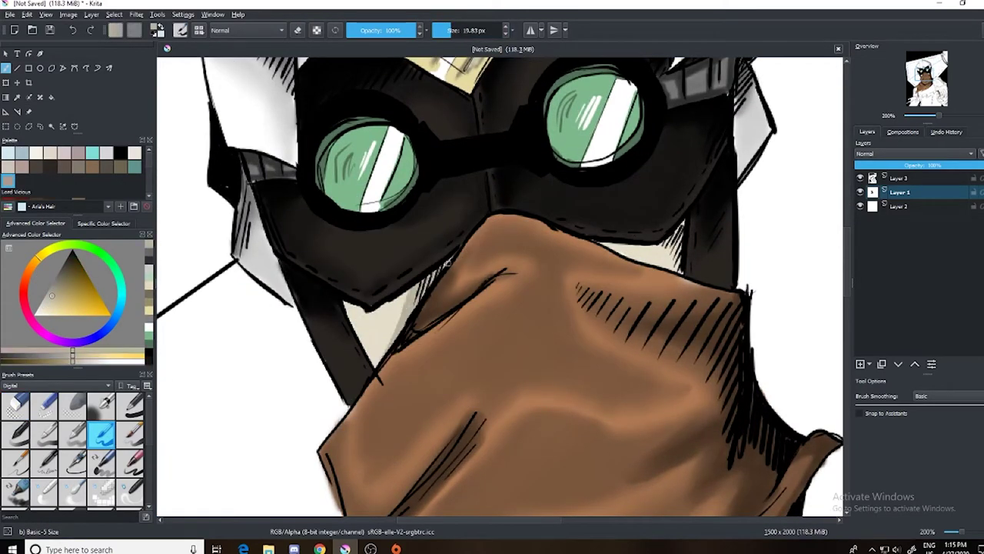
Shade the exposed skin with a darker greyish beige and blend it with the Blender Blur brush at 19.83 px
{"action": "key", "text": "slash"}
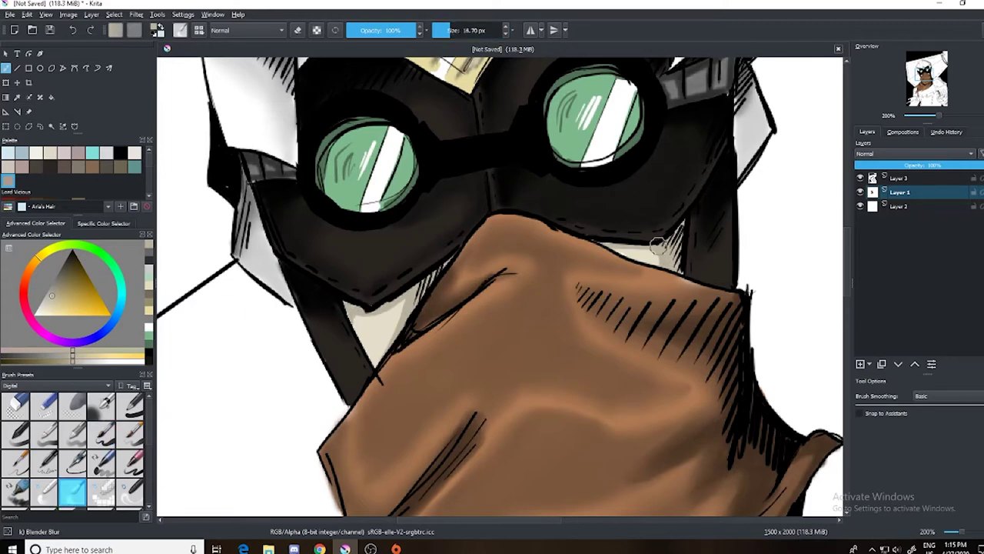
{"action": "left_click", "coordinate": [370, 303], "text": "ctrl"}
{"action": "key", "text": "slash"}
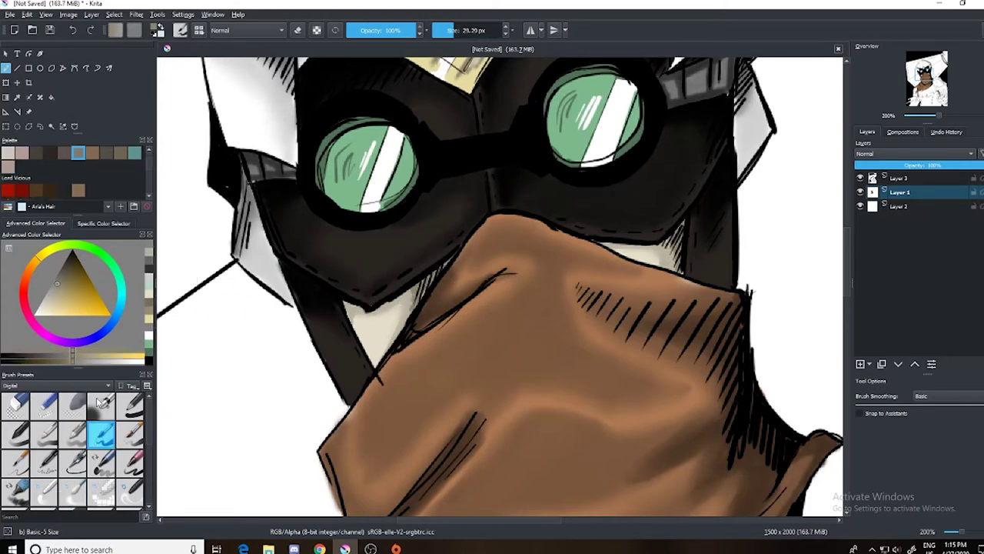
{"action": "key", "text": "slash"}
Touch up the eye mask in very dark brown with the Basic-5 Size brush at 18.27 px
{"action": "right_click", "coordinate": [615, 220]}
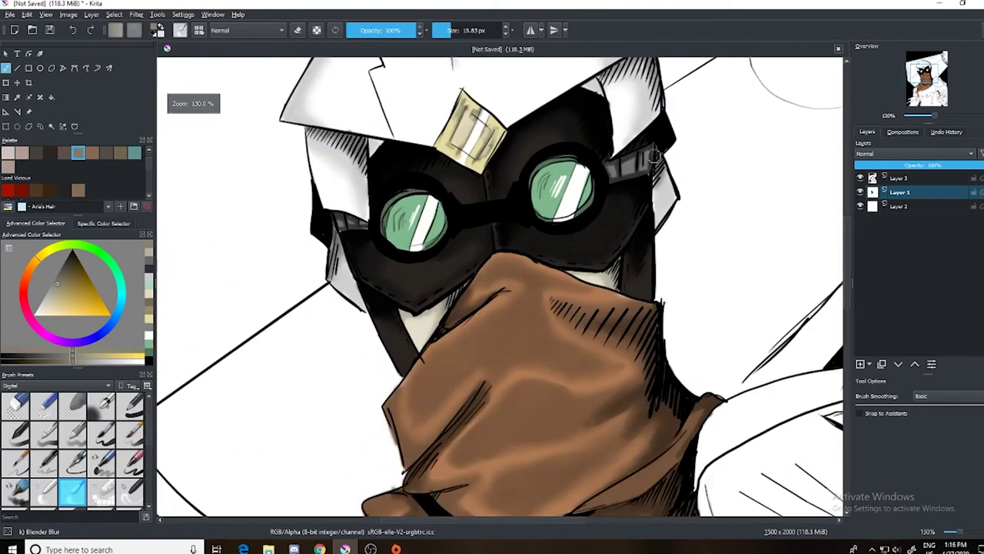
{"action": "key", "text": "slash"}
{"action": "scroll", "coordinate": [325, 205], "scroll_direction": "up", "scroll_amount": 3}
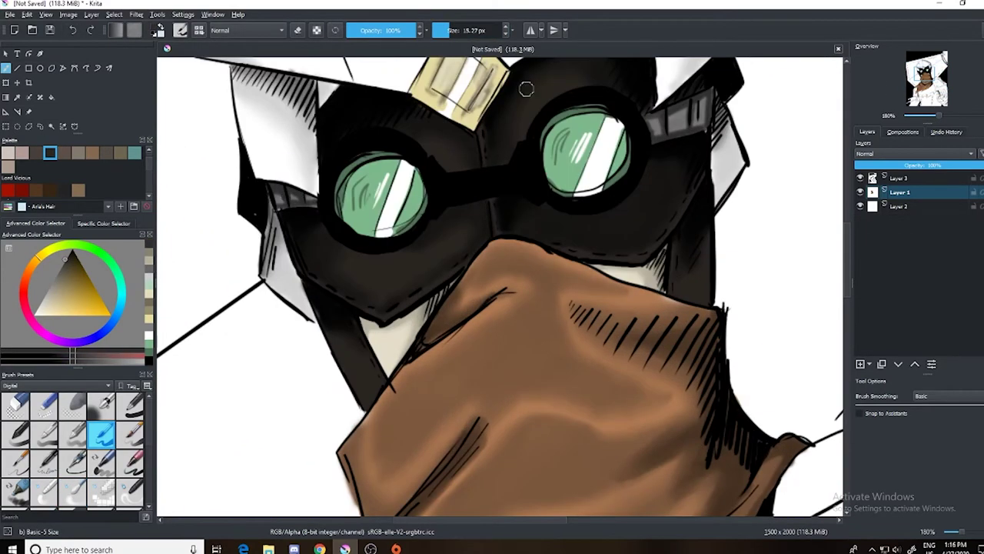
{"action": "left_click", "coordinate": [303, 205], "text": "ctrl"}
{"action": "mouse_move", "coordinate": [657, 113]}
{"action": "left_mouse_down"}
{"action": "mouse_move", "coordinate": [385, 230]}
{"action": "mouse_move", "coordinate": [427, 256]}
{"action": "left_mouse_up"}
Fill the character's shoulder plates and raised pauldron rim with off-white using the Basic-5 Size brush at 36.20 px
{"action": "mouse_move", "coordinate": [431, 73]}
{"action": "left_mouse_down"}
{"action": "mouse_move", "coordinate": [335, 142]}
{"action": "mouse_move", "coordinate": [345, 101]}
{"action": "mouse_move", "coordinate": [285, 171]}
{"action": "mouse_move", "coordinate": [445, 234]}
{"action": "left_mouse_up"}
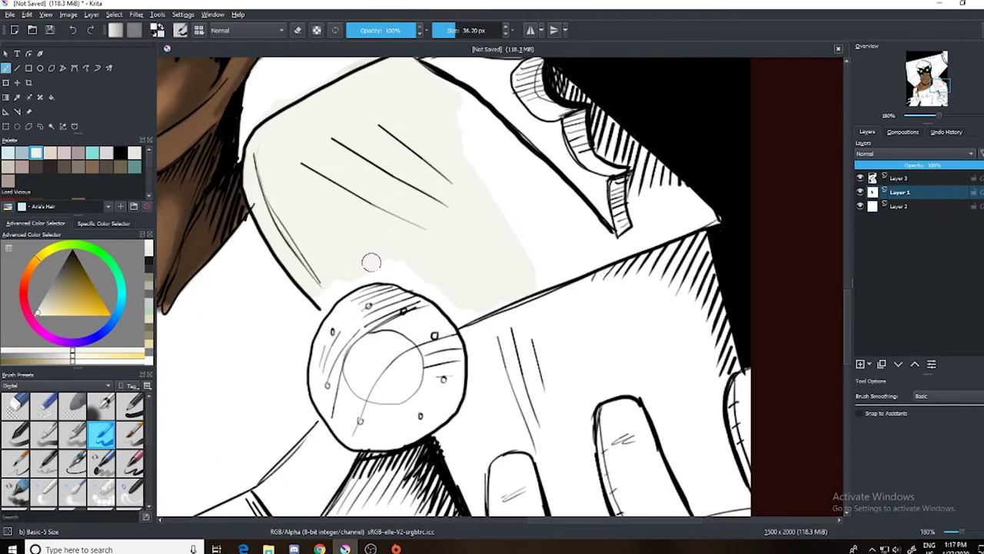
{"action": "left_click_drag", "start_coordinate": [338, 261], "coordinate": [538, 323]}
{"action": "left_click_drag", "start_coordinate": [461, 277], "coordinate": [615, 100]}
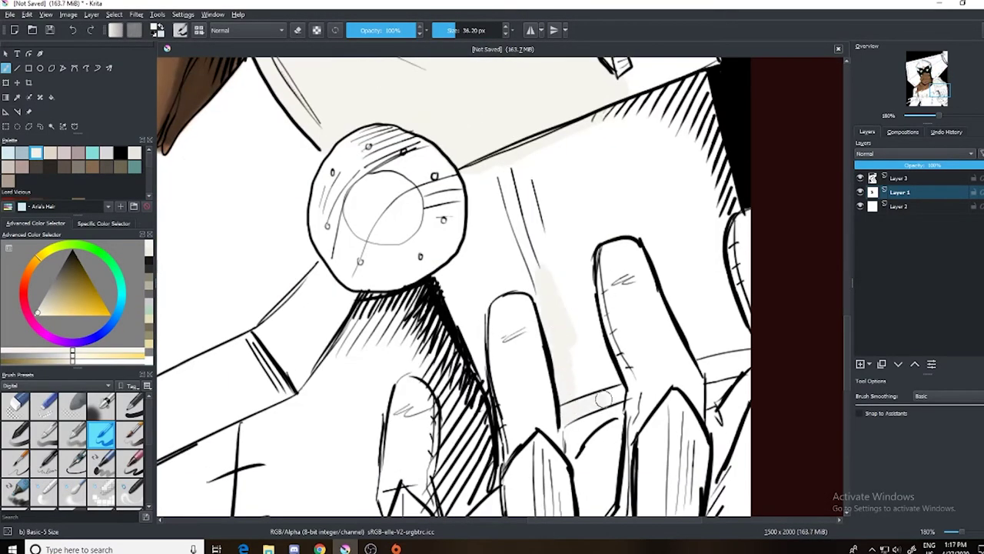
{"action": "mouse_move", "coordinate": [603, 398]}
{"action": "left_mouse_down"}
{"action": "mouse_move", "coordinate": [481, 226]}
{"action": "mouse_move", "coordinate": [463, 272]}
{"action": "mouse_move", "coordinate": [646, 131]}
{"action": "mouse_move", "coordinate": [706, 361]}
{"action": "mouse_move", "coordinate": [692, 231]}
{"action": "mouse_move", "coordinate": [703, 338]}
{"action": "left_mouse_up"}
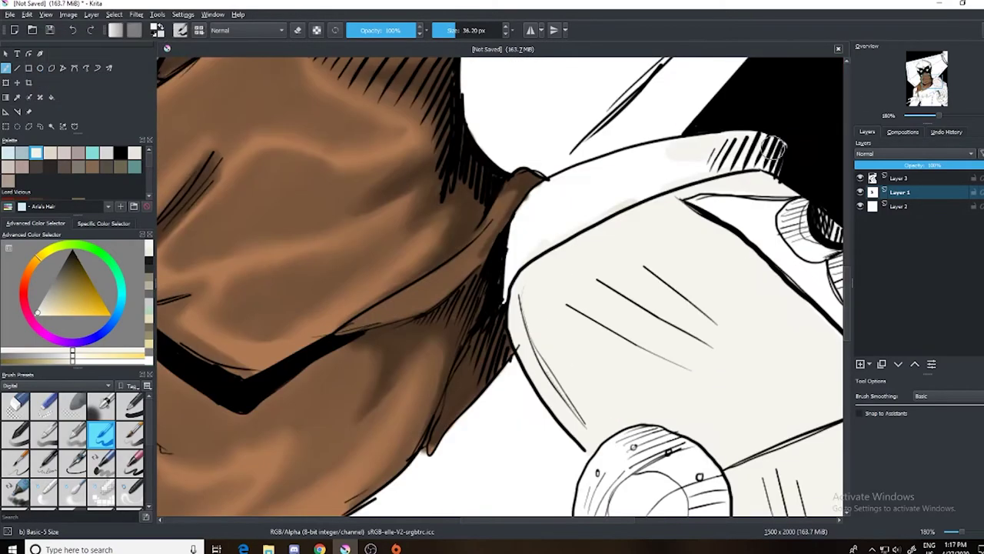
{"action": "mouse_move", "coordinate": [531, 115]}
{"action": "left_mouse_down"}
{"action": "mouse_move", "coordinate": [483, 214]}
{"action": "mouse_move", "coordinate": [569, 323]}
{"action": "mouse_move", "coordinate": [507, 296]}
{"action": "mouse_move", "coordinate": [385, 296]}
{"action": "mouse_move", "coordinate": [441, 417]}
{"action": "mouse_move", "coordinate": [612, 241]}
{"action": "mouse_move", "coordinate": [703, 273]}
{"action": "left_mouse_up"}
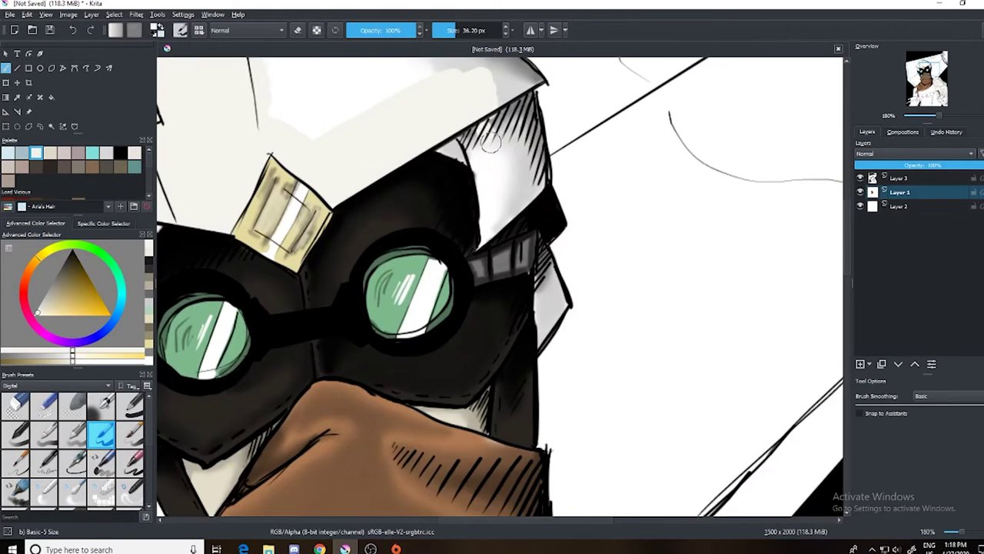
Repaint the helmet and its side flaps in flat off-white over the old grey shading with the Basic-5 Size brush at 36.20 px
{"action": "left_click_drag", "start_coordinate": [492, 176], "coordinate": [499, 167]}
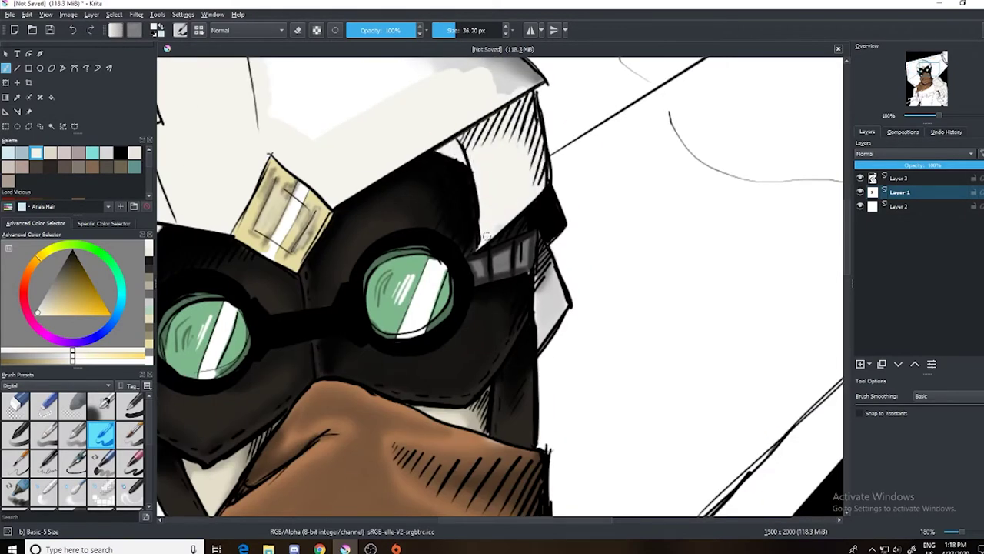
{"action": "key", "text": "m"}
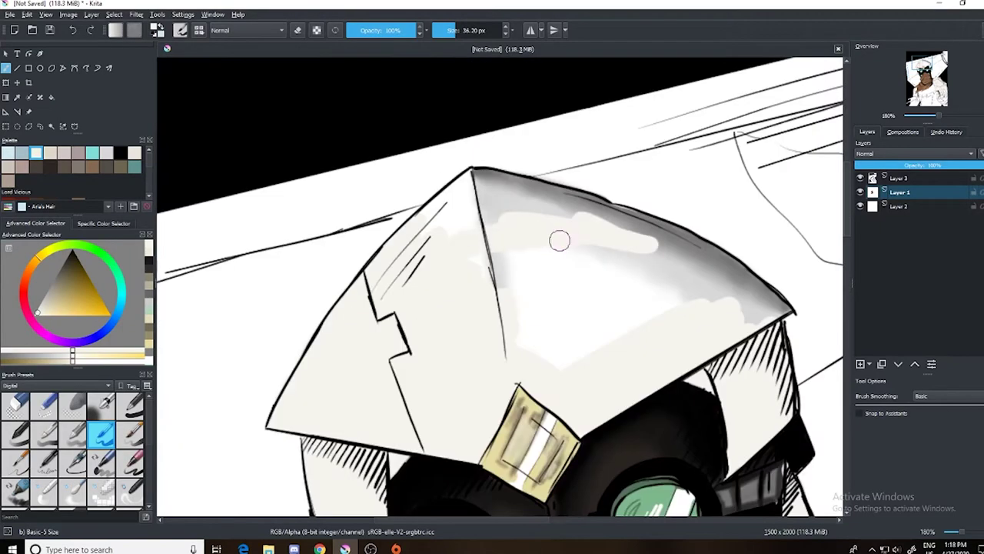
{"action": "mouse_move", "coordinate": [561, 238]}
{"action": "left_mouse_down"}
{"action": "mouse_move", "coordinate": [426, 217]}
{"action": "mouse_move", "coordinate": [476, 178]}
{"action": "mouse_move", "coordinate": [681, 275]}
{"action": "mouse_move", "coordinate": [619, 219]}
{"action": "left_mouse_up"}
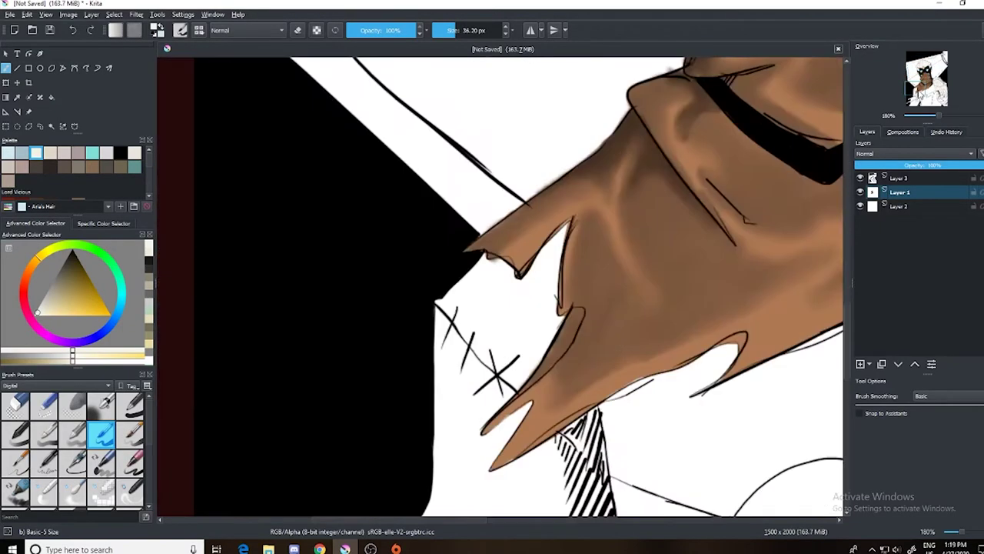
Fill the chest plate below the scarf and its arched lower band with off-white at 36.20 px
{"action": "right_click", "coordinate": [637, 165]}
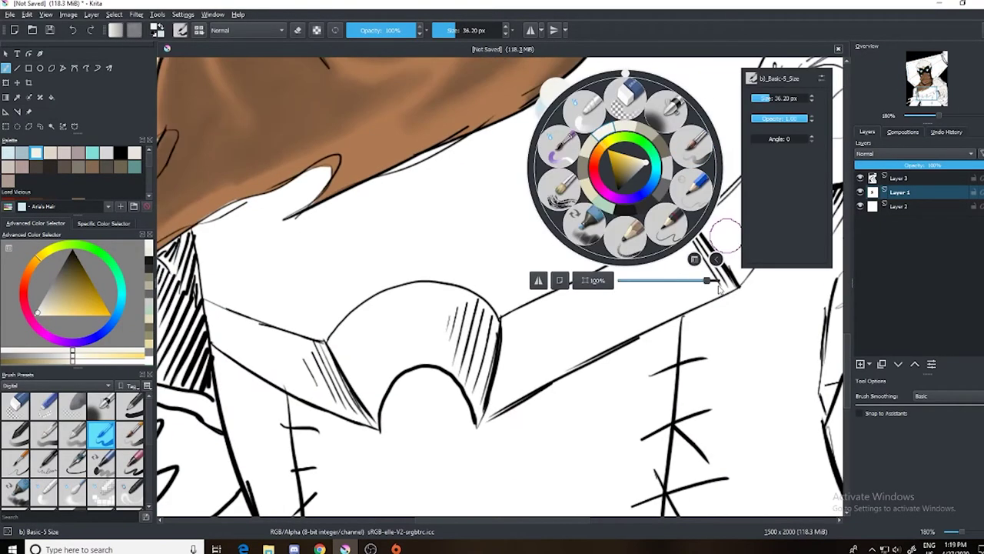
{"action": "mouse_move", "coordinate": [568, 131]}
{"action": "left_mouse_down"}
{"action": "mouse_move", "coordinate": [382, 202]}
{"action": "mouse_move", "coordinate": [318, 202]}
{"action": "left_mouse_up"}
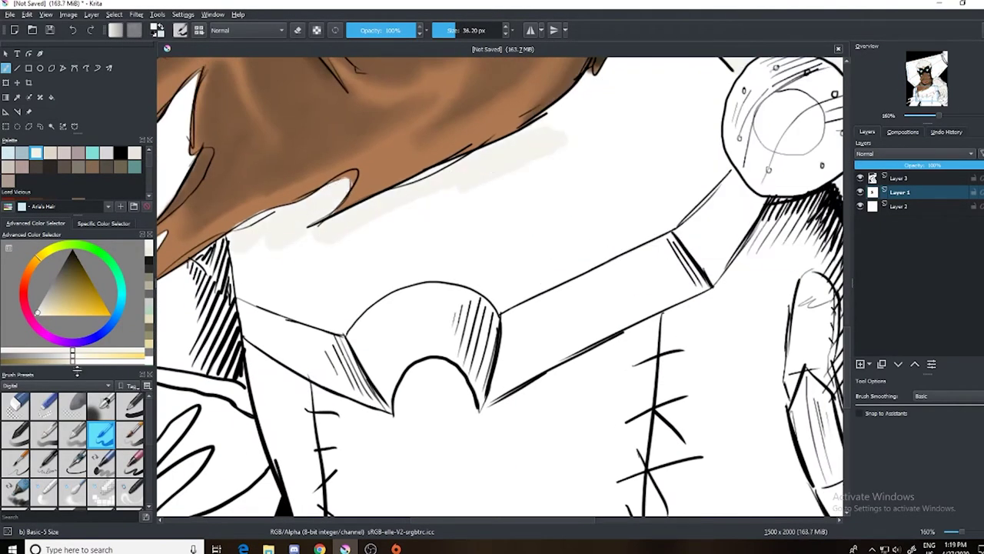
{"action": "left_click_drag", "start_coordinate": [77, 369], "coordinate": [77, 362]}
{"action": "mouse_move", "coordinate": [261, 244]}
{"action": "left_mouse_down"}
{"action": "mouse_move", "coordinate": [241, 300]}
{"action": "mouse_move", "coordinate": [350, 355]}
{"action": "mouse_move", "coordinate": [310, 285]}
{"action": "mouse_move", "coordinate": [372, 457]}
{"action": "left_mouse_up"}
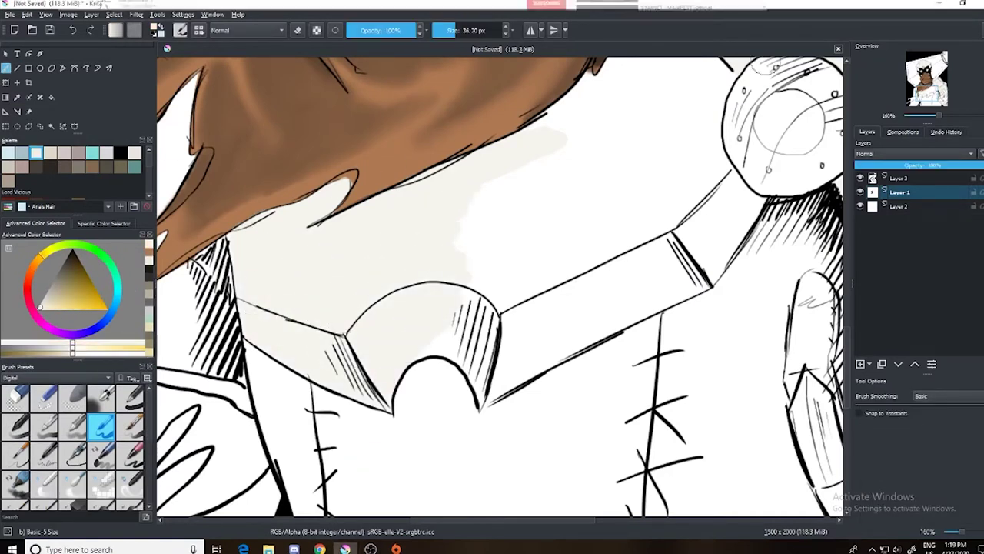
{"action": "mouse_move", "coordinate": [522, 169]}
{"action": "left_mouse_down"}
{"action": "mouse_move", "coordinate": [451, 220]}
{"action": "mouse_move", "coordinate": [630, 307]}
{"action": "mouse_move", "coordinate": [510, 330]}
{"action": "mouse_move", "coordinate": [700, 261]}
{"action": "left_mouse_up"}
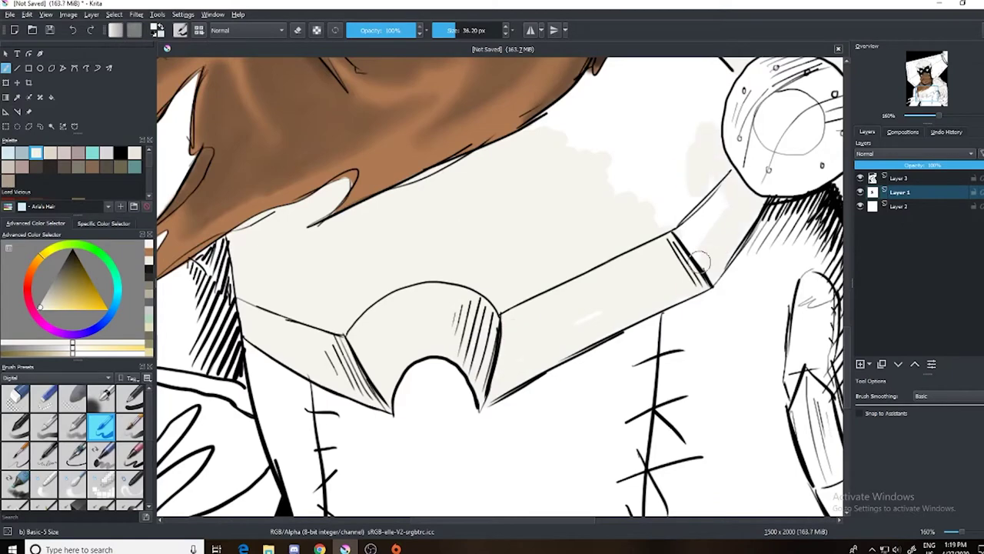
{"action": "scroll", "coordinate": [700, 261], "scroll_direction": "up", "scroll_amount": 3}
Touch up the scarf's lower folds with dark brown and the Blender Blur brush at 31.49 px
{"action": "key", "text": "p"}
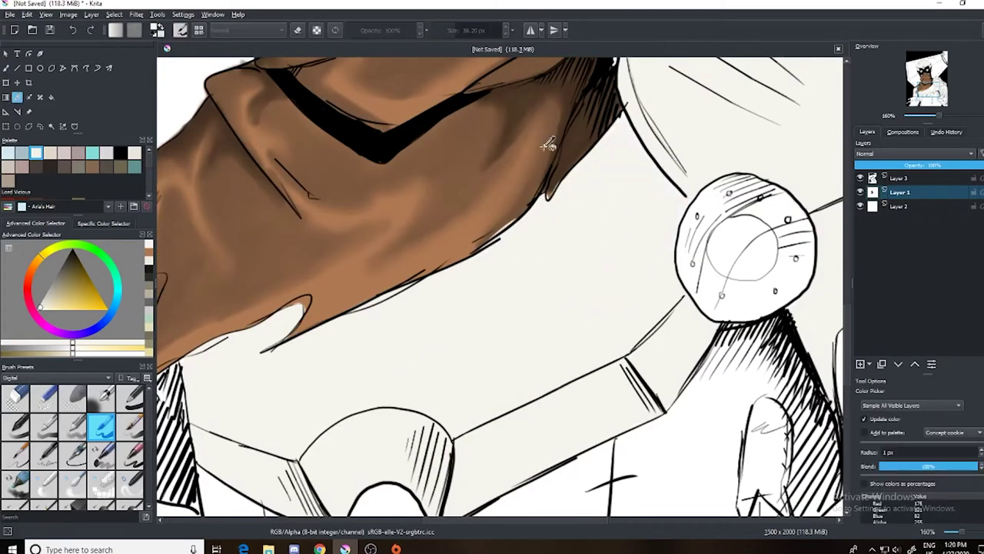
{"action": "left_click", "coordinate": [548, 145]}
{"action": "key", "text": "b"}
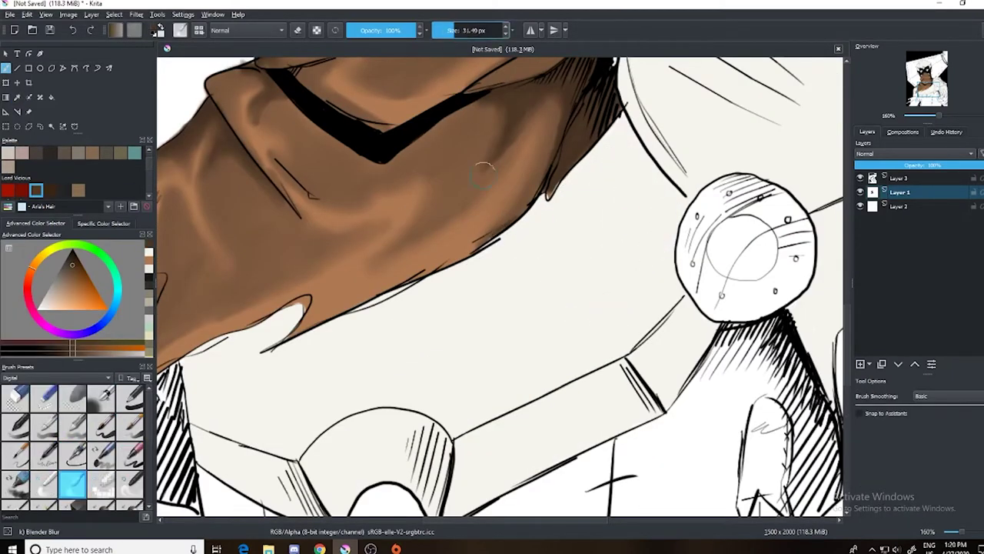
Shade the chest plate under the scarf, beside the round clasp and along the lower band in light warm grey with Pencil-2 at 21.53 px
{"action": "left_click", "coordinate": [108, 377]}
{"action": "left_click", "coordinate": [46, 420]}
{"action": "left_click", "coordinate": [44, 454]}
{"action": "left_click", "coordinate": [8, 166]}
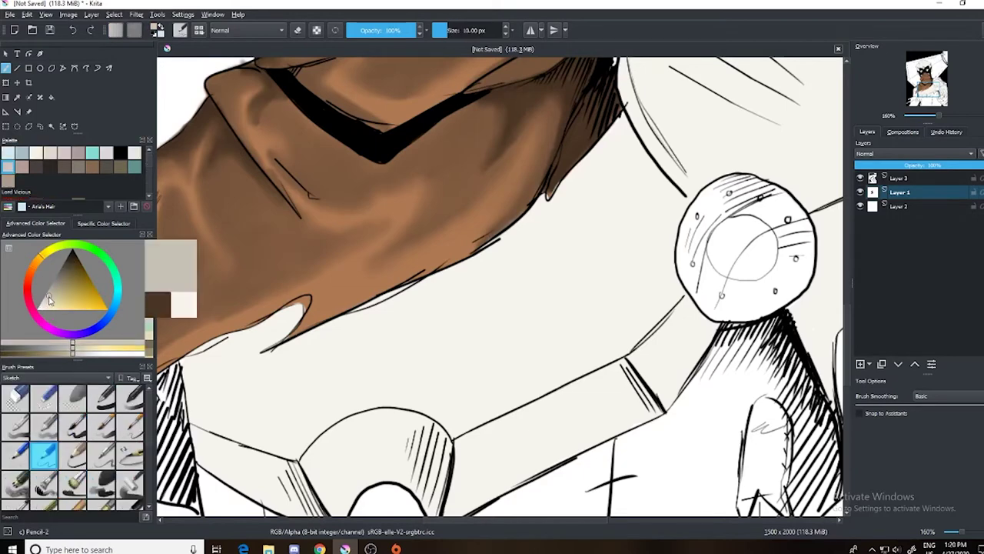
{"action": "mouse_move", "coordinate": [611, 115]}
{"action": "left_mouse_down"}
{"action": "mouse_move", "coordinate": [635, 138]}
{"action": "mouse_move", "coordinate": [637, 195]}
{"action": "mouse_move", "coordinate": [665, 190]}
{"action": "mouse_move", "coordinate": [665, 290]}
{"action": "mouse_move", "coordinate": [602, 164]}
{"action": "left_mouse_up"}
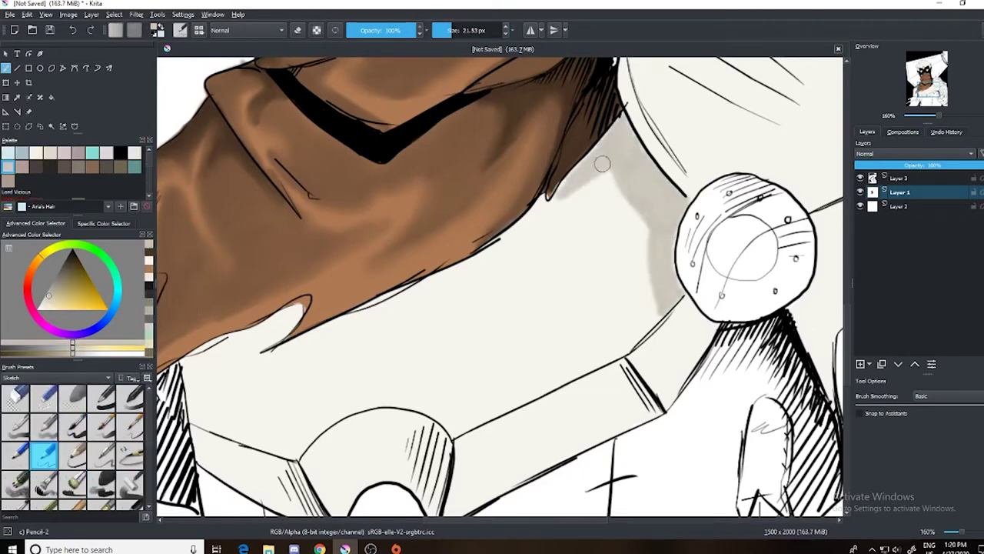
{"action": "mouse_move", "coordinate": [539, 219]}
{"action": "left_mouse_down"}
{"action": "mouse_move", "coordinate": [452, 275]}
{"action": "mouse_move", "coordinate": [361, 313]}
{"action": "left_mouse_up"}
{"action": "mouse_move", "coordinate": [361, 314]}
{"action": "left_mouse_down"}
{"action": "mouse_move", "coordinate": [599, 213]}
{"action": "mouse_move", "coordinate": [431, 240]}
{"action": "mouse_move", "coordinate": [496, 350]}
{"action": "mouse_move", "coordinate": [565, 427]}
{"action": "mouse_move", "coordinate": [615, 303]}
{"action": "mouse_move", "coordinate": [569, 407]}
{"action": "left_mouse_up"}
{"action": "left_click_drag", "start_coordinate": [569, 407], "coordinate": [522, 408]}
{"action": "mouse_move", "coordinate": [816, 254]}
{"action": "left_mouse_down"}
{"action": "mouse_move", "coordinate": [658, 189]}
{"action": "mouse_move", "coordinate": [715, 134]}
{"action": "mouse_move", "coordinate": [676, 201]}
{"action": "left_mouse_up"}
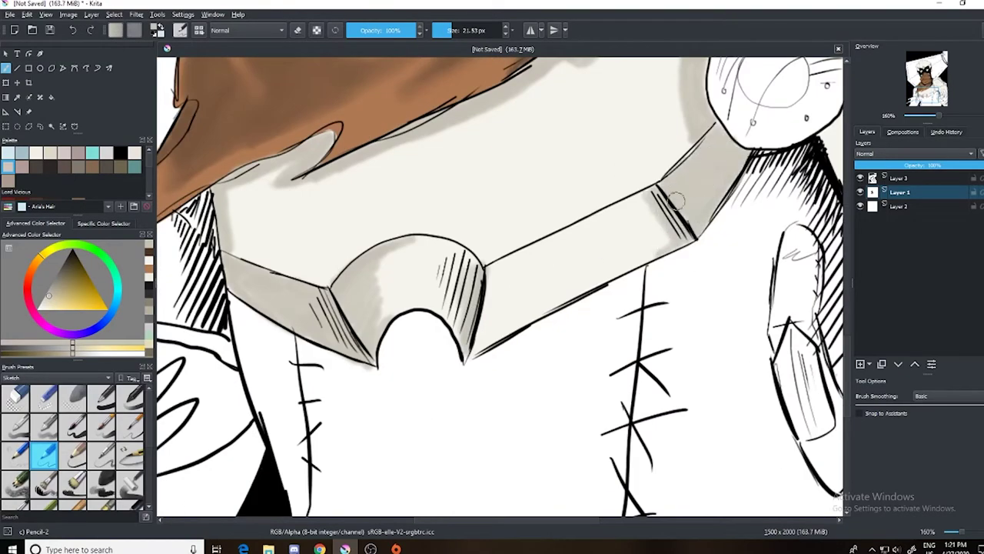
Soften the grey shading on the chest plate and band with the Blender Blur brush at 31.49 px
{"action": "scroll", "coordinate": [449, 244], "scroll_direction": "down", "scroll_amount": 5}
{"action": "scroll", "coordinate": [227, 274], "scroll_direction": "up", "scroll_amount": 4}
{"action": "key", "text": "slash"}
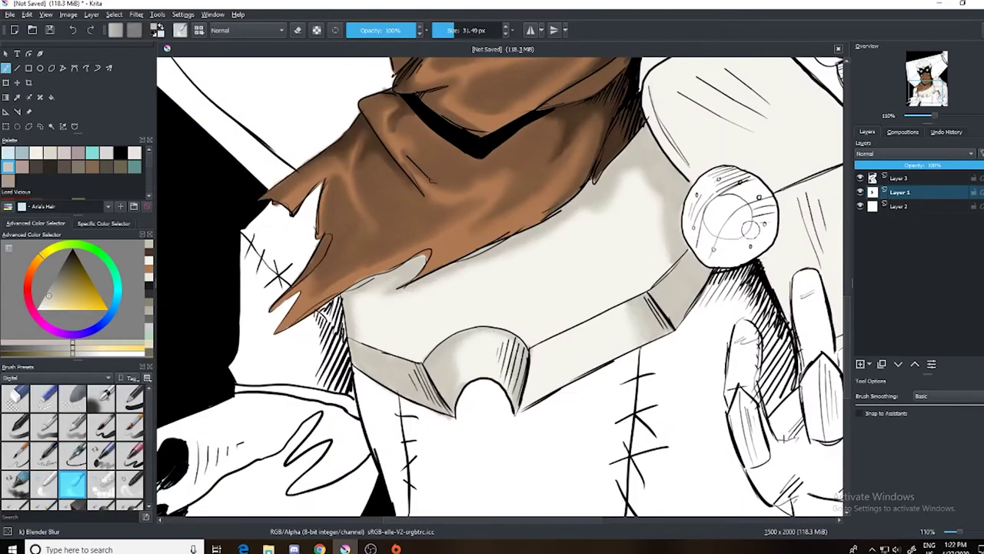
{"action": "left_click_drag", "start_coordinate": [751, 228], "coordinate": [692, 200]}
Shade the shoulder plates along their edges, creases and around the round clasp in light warm grey with Pencil-2 at 25.21 px
{"action": "scroll", "coordinate": [582, 188], "scroll_direction": "up", "scroll_amount": 2}
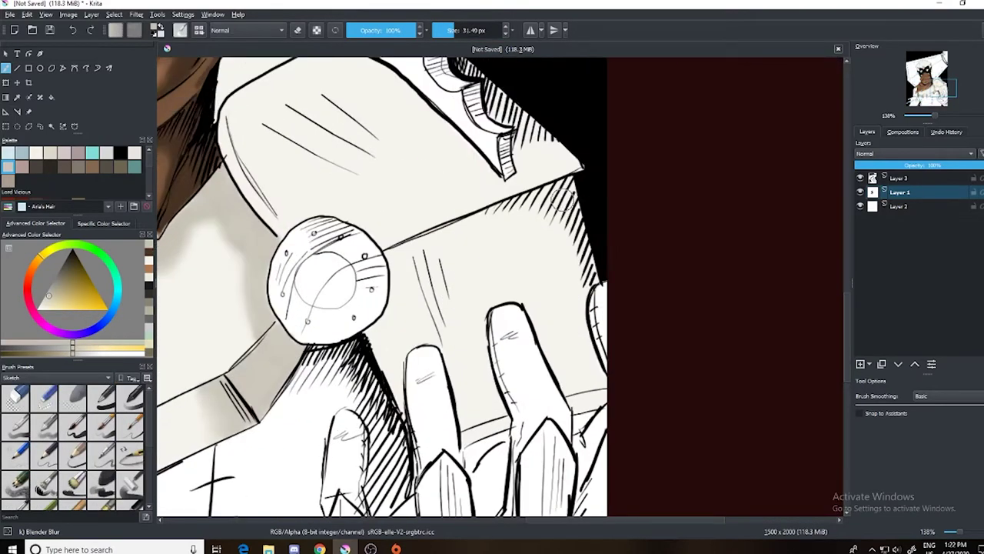
{"action": "key", "text": "slash"}
{"action": "mouse_move", "coordinate": [572, 185]}
{"action": "left_mouse_down"}
{"action": "mouse_move", "coordinate": [595, 241]}
{"action": "mouse_move", "coordinate": [580, 287]}
{"action": "left_mouse_up"}
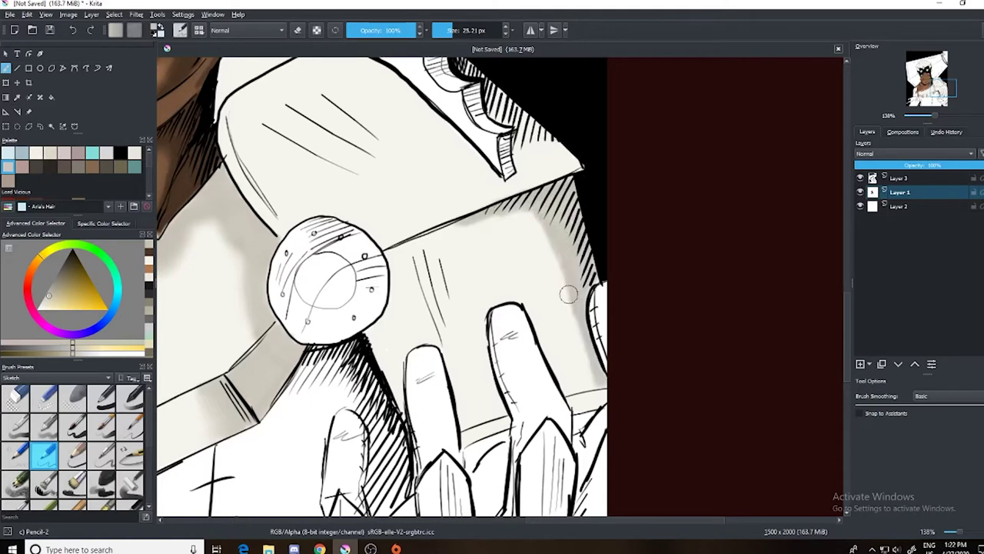
{"action": "left_click_drag", "start_coordinate": [489, 221], "coordinate": [584, 247]}
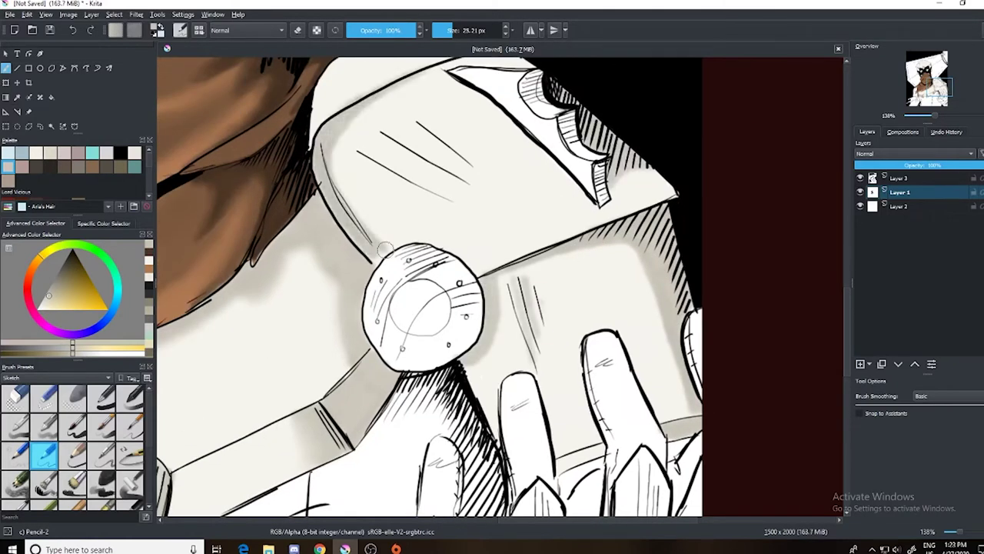
{"action": "left_click_drag", "start_coordinate": [445, 62], "coordinate": [567, 207]}
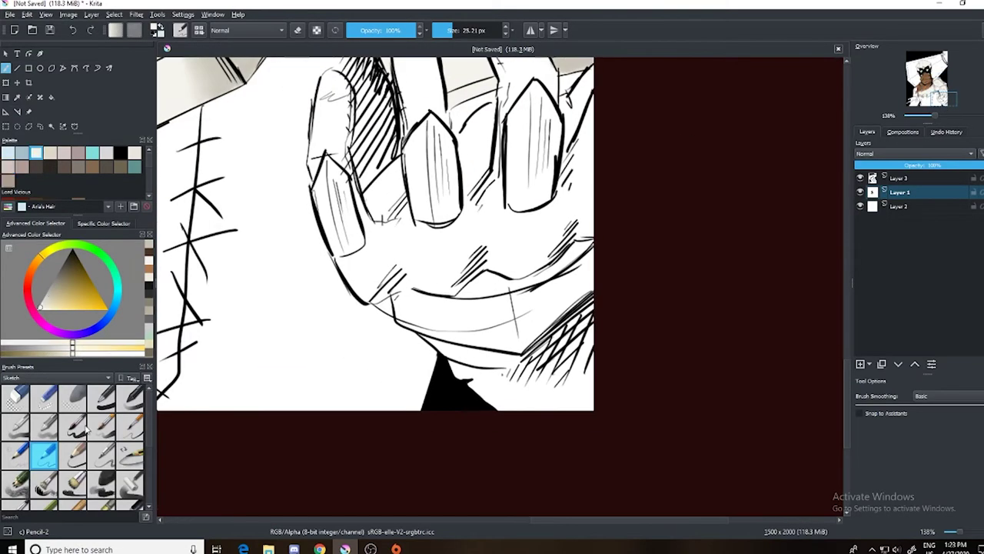
Fill the glove's wrist cuff and the three pointed finger plates with off-white
{"action": "left_click_drag", "start_coordinate": [584, 258], "coordinate": [523, 321]}
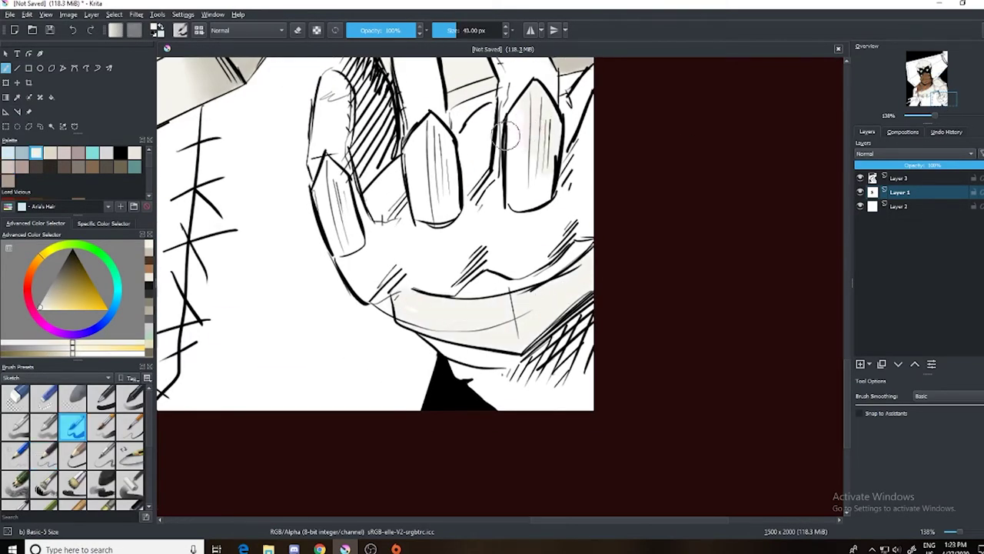
{"action": "left_click_drag", "start_coordinate": [446, 170], "coordinate": [432, 217]}
{"action": "left_click_drag", "start_coordinate": [322, 193], "coordinate": [353, 246]}
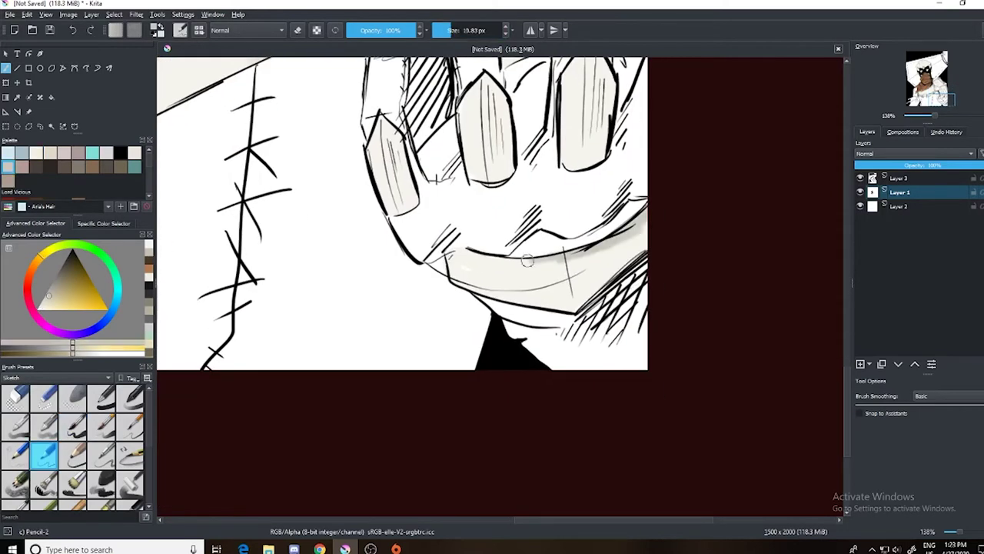
Shade the wrist cuff and pointed finger plates in light warm grey with Pencil-2 at 19.83 px
{"action": "mouse_move", "coordinate": [528, 261]}
{"action": "left_mouse_down"}
{"action": "mouse_move", "coordinate": [584, 277]}
{"action": "mouse_move", "coordinate": [623, 242]}
{"action": "left_mouse_up"}
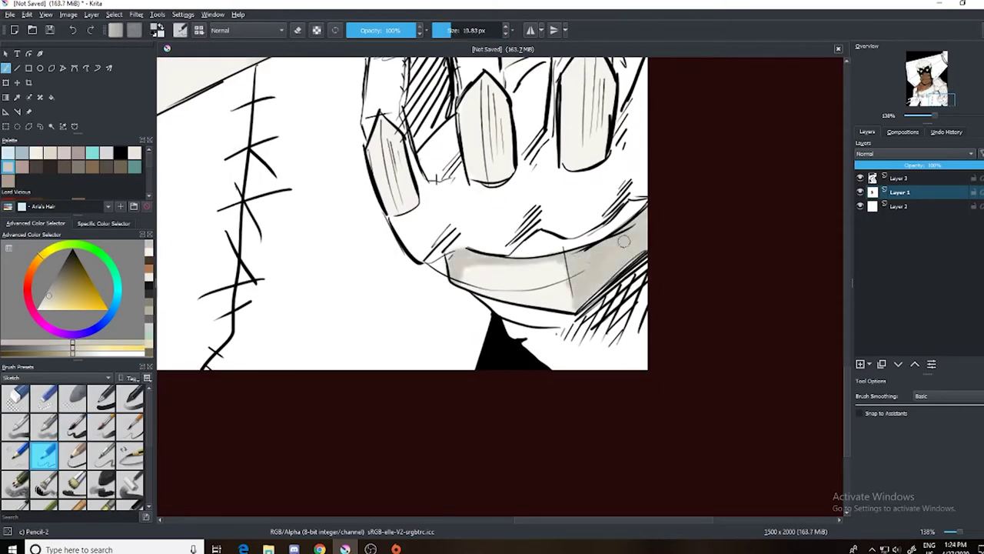
{"action": "left_click_drag", "start_coordinate": [527, 285], "coordinate": [609, 395]}
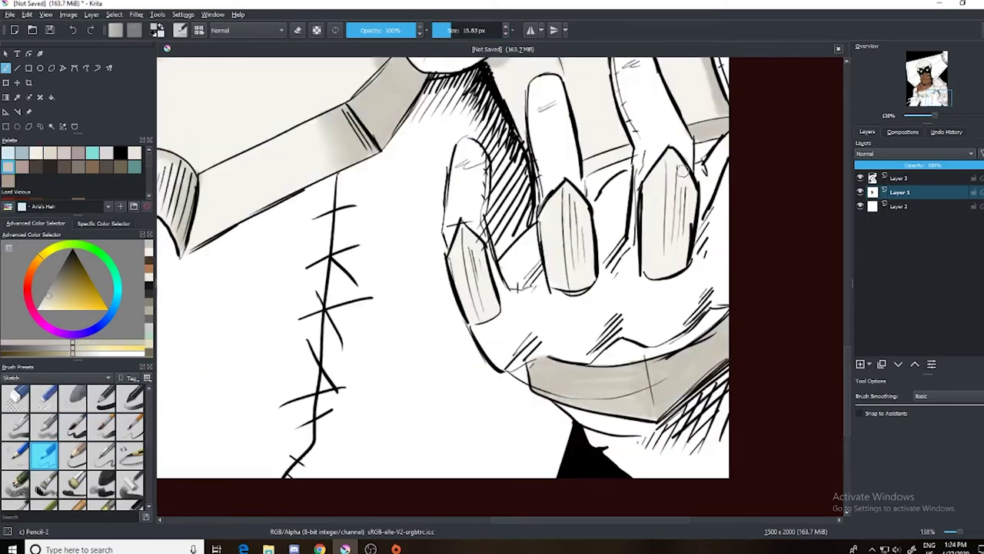
{"action": "left_click_drag", "start_coordinate": [677, 169], "coordinate": [688, 253]}
{"action": "left_click_drag", "start_coordinate": [576, 285], "coordinate": [558, 203]}
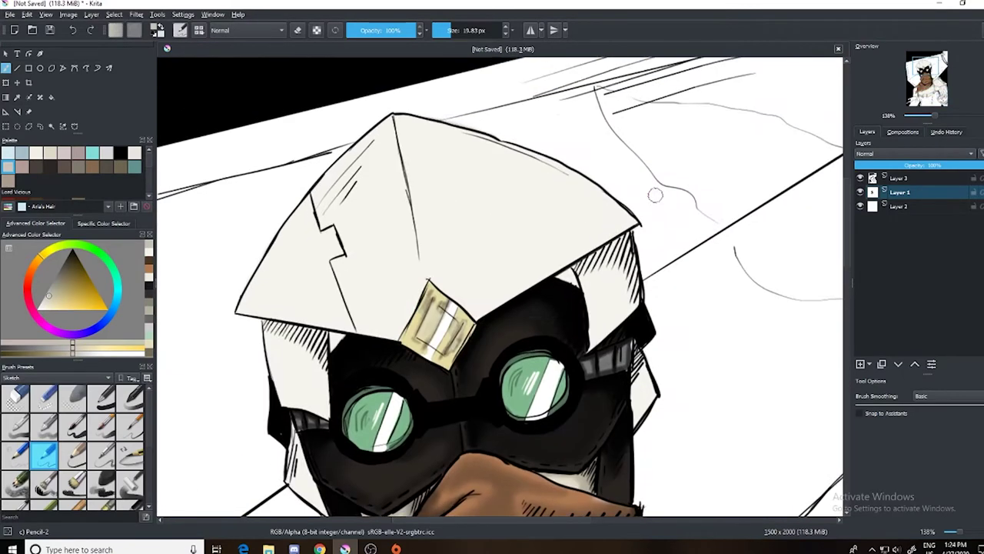
Shade the helmet's side flaps, crack line, centre ridge and outer edge in light warm grey with Pencil-2
{"action": "mouse_move", "coordinate": [669, 223]}
{"action": "left_mouse_down"}
{"action": "mouse_move", "coordinate": [665, 252]}
{"action": "mouse_move", "coordinate": [642, 274]}
{"action": "left_mouse_up"}
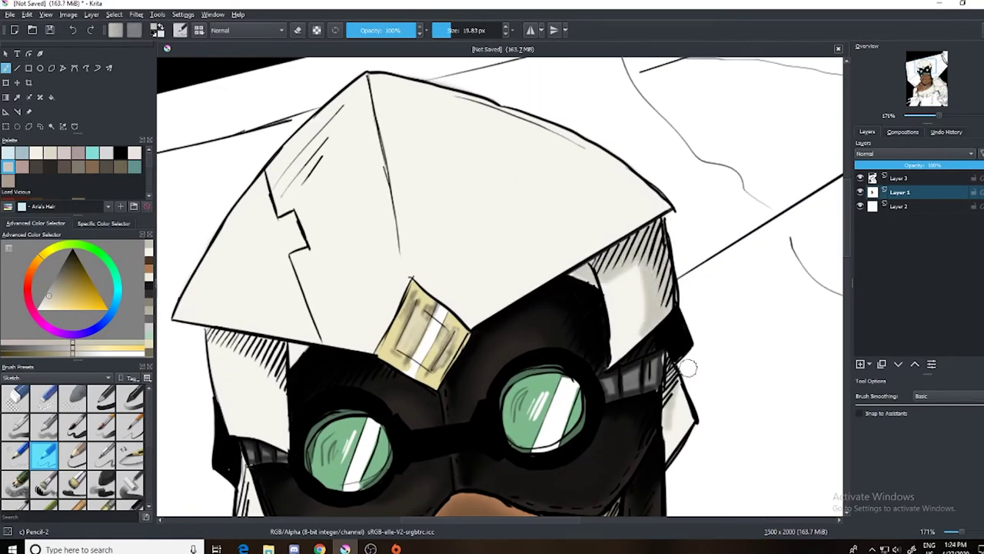
{"action": "left_click", "coordinate": [50, 167]}
{"action": "left_click", "coordinate": [8, 167]}
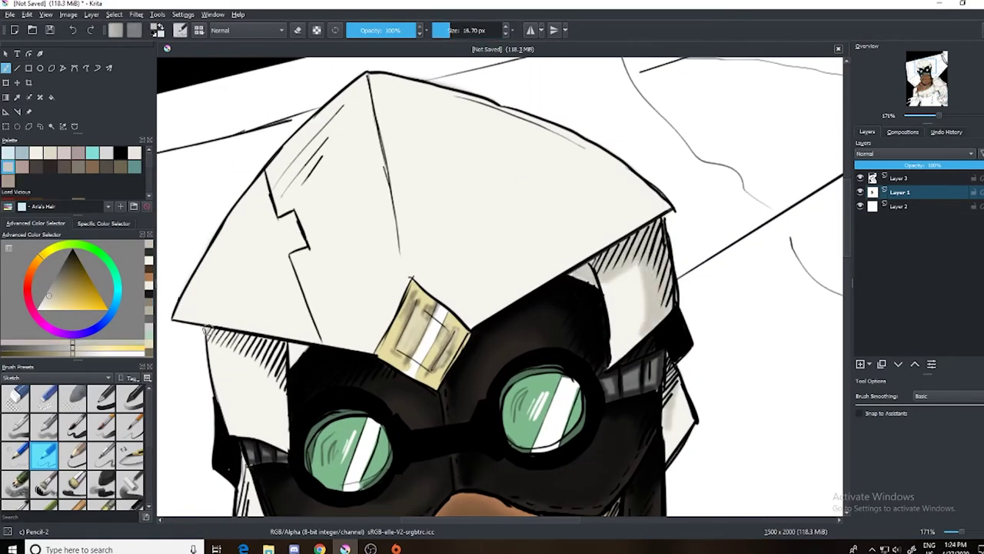
{"action": "left_click_drag", "start_coordinate": [279, 188], "coordinate": [315, 338]}
{"action": "mouse_move", "coordinate": [369, 74]}
{"action": "left_mouse_down"}
{"action": "mouse_move", "coordinate": [404, 246]}
{"action": "mouse_move", "coordinate": [461, 323]}
{"action": "left_mouse_up"}
{"action": "left_click_drag", "start_coordinate": [399, 81], "coordinate": [431, 254]}
{"action": "mouse_move", "coordinate": [485, 161]}
{"action": "left_mouse_down"}
{"action": "mouse_move", "coordinate": [464, 113]}
{"action": "mouse_move", "coordinate": [540, 186]}
{"action": "mouse_move", "coordinate": [530, 130]}
{"action": "mouse_move", "coordinate": [580, 221]}
{"action": "mouse_move", "coordinate": [609, 166]}
{"action": "mouse_move", "coordinate": [662, 206]}
{"action": "left_mouse_up"}
{"action": "scroll", "coordinate": [662, 206], "scroll_direction": "up", "scroll_amount": 2}
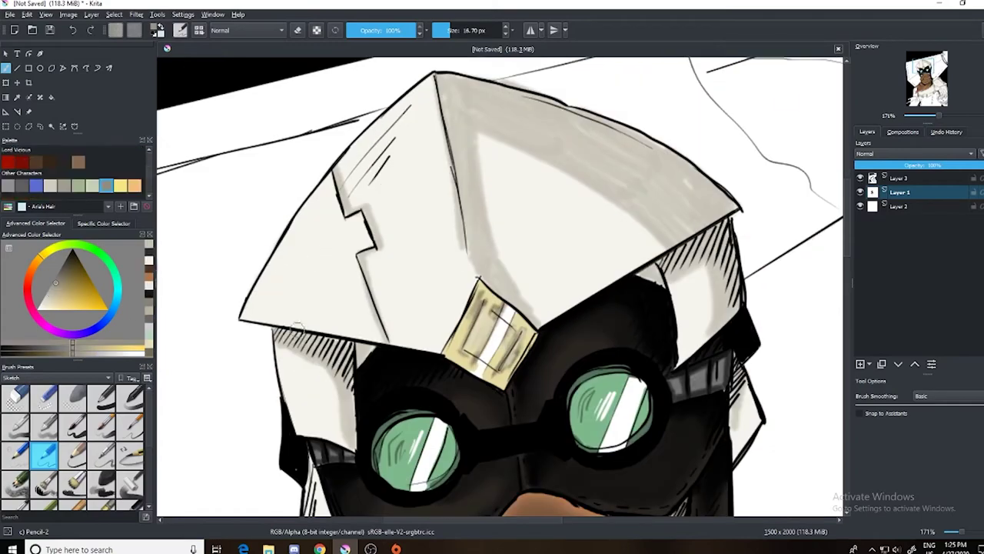
Deepen the shadow along the helmet's outer edge with a darker warm grey, rotating the canvas to follow the curve
{"action": "scroll", "coordinate": [402, 143], "scroll_direction": "down", "scroll_amount": 2}
{"action": "key", "text": "4"}
{"action": "key", "text": "4"}
{"action": "key", "text": "4"}
{"action": "key", "text": "4"}
{"action": "key", "text": "4"}
{"action": "key", "text": "4"}
{"action": "key", "text": "6"}
{"action": "key", "text": "6"}
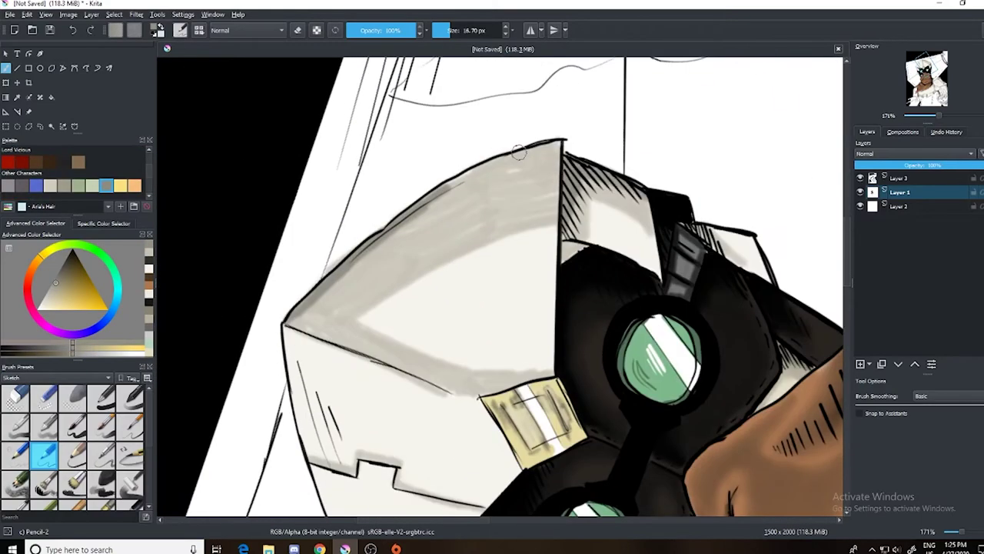
{"action": "key", "text": "5"}
Deepen the shadows on the pauldron rim and shoulder plates with the darker warm grey and Pencil-2
{"action": "scroll", "coordinate": [571, 193], "scroll_direction": "down", "scroll_amount": 3}
{"action": "key", "text": "4"}
{"action": "key", "text": "4"}
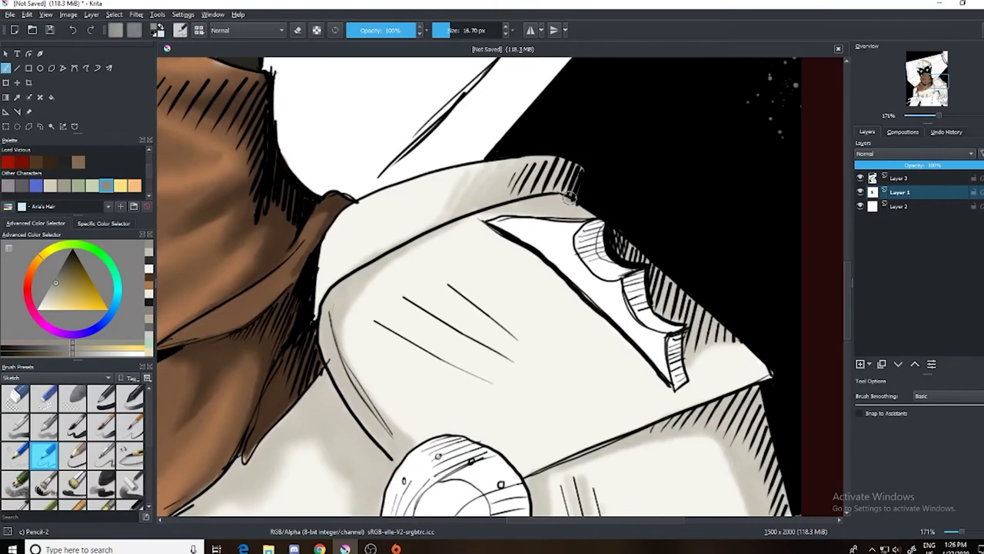
{"action": "scroll", "coordinate": [668, 300], "scroll_direction": "down", "scroll_amount": 3}
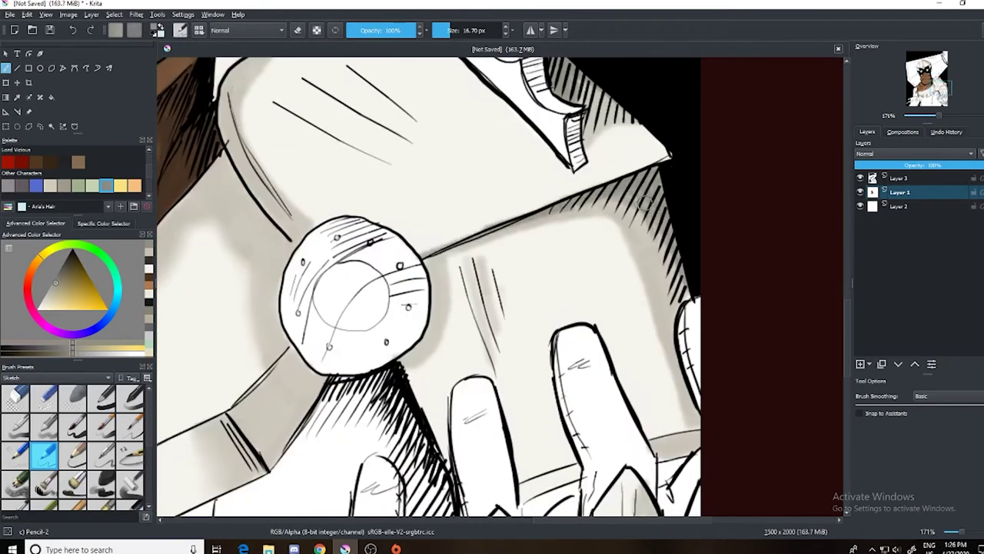
Deepen the shadows along the shoulder plates, chest plate edges and belt-like lower trim in darker warm grey with Pencil-2 at 16.70 px
{"action": "scroll", "coordinate": [644, 202], "scroll_direction": "down", "scroll_amount": 3}
{"action": "scroll", "coordinate": [792, 160], "scroll_direction": "up", "scroll_amount": 3}
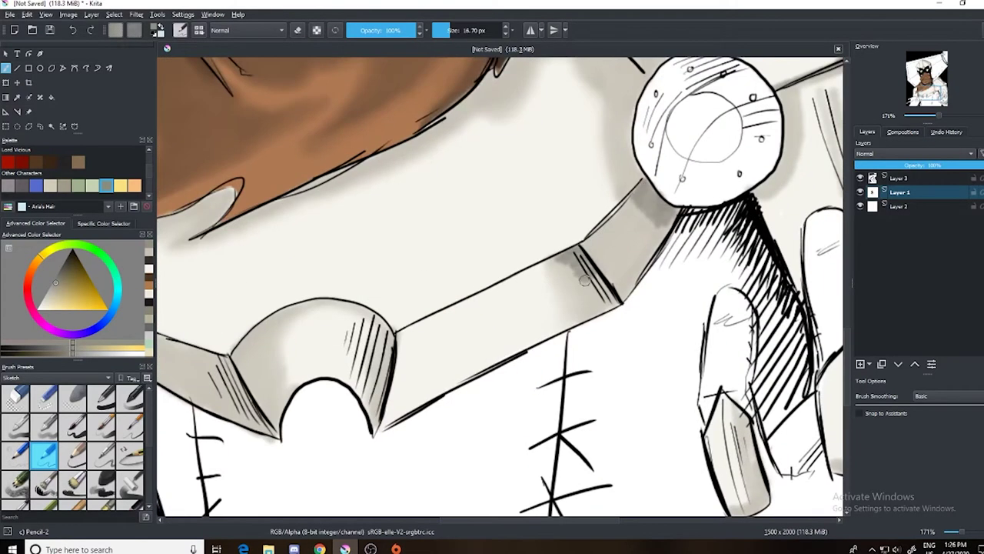
{"action": "scroll", "coordinate": [584, 281], "scroll_direction": "up", "scroll_amount": 3}
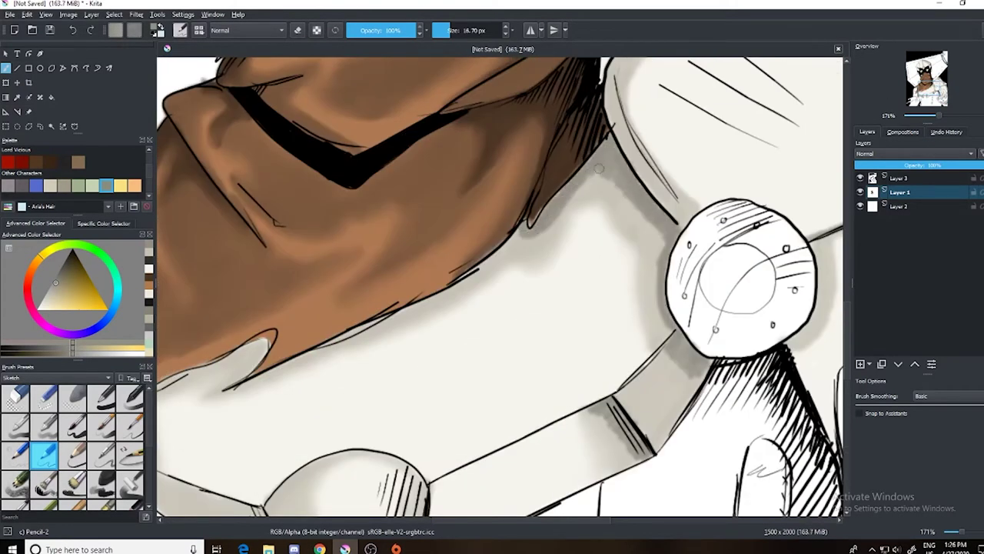
{"action": "scroll", "coordinate": [573, 184], "scroll_direction": "down", "scroll_amount": 3}
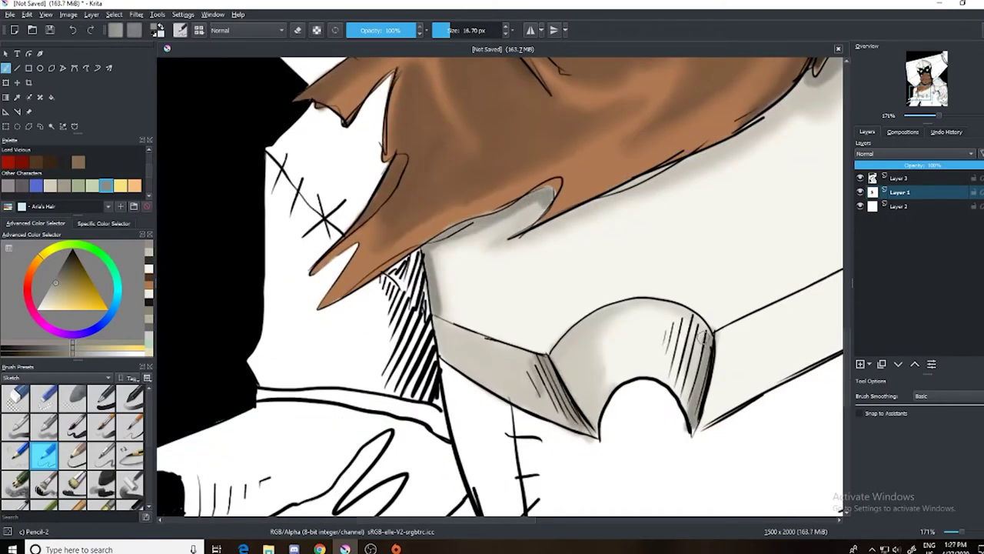
{"action": "scroll", "coordinate": [561, 375], "scroll_direction": "down", "scroll_amount": 5}
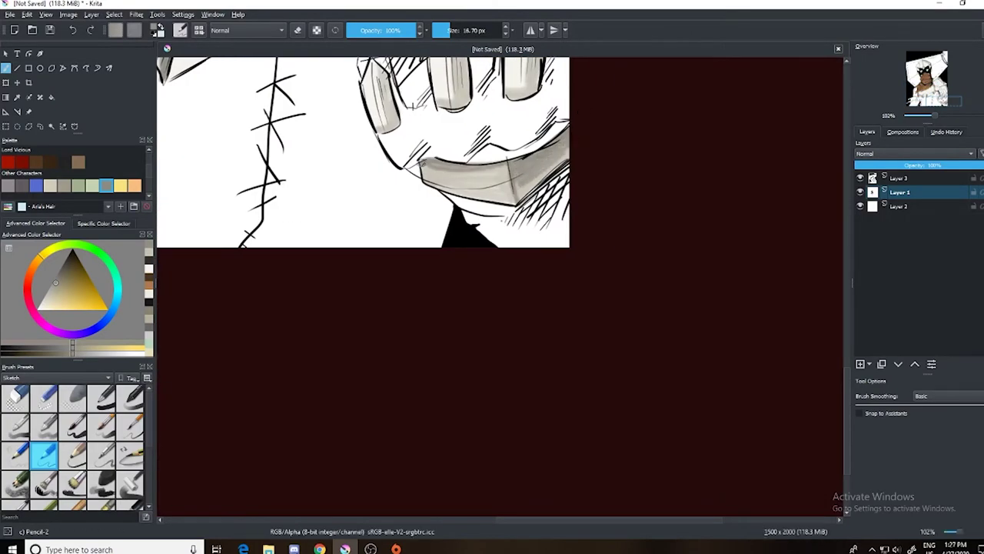
Soften the grey armour shadows on the pauldron, chest plate and helmet with Blender Blur at 27.20 px
{"action": "scroll", "coordinate": [584, 112], "scroll_direction": "up", "scroll_amount": 3}
{"action": "scroll", "coordinate": [426, 284], "scroll_direction": "up", "scroll_amount": 3}
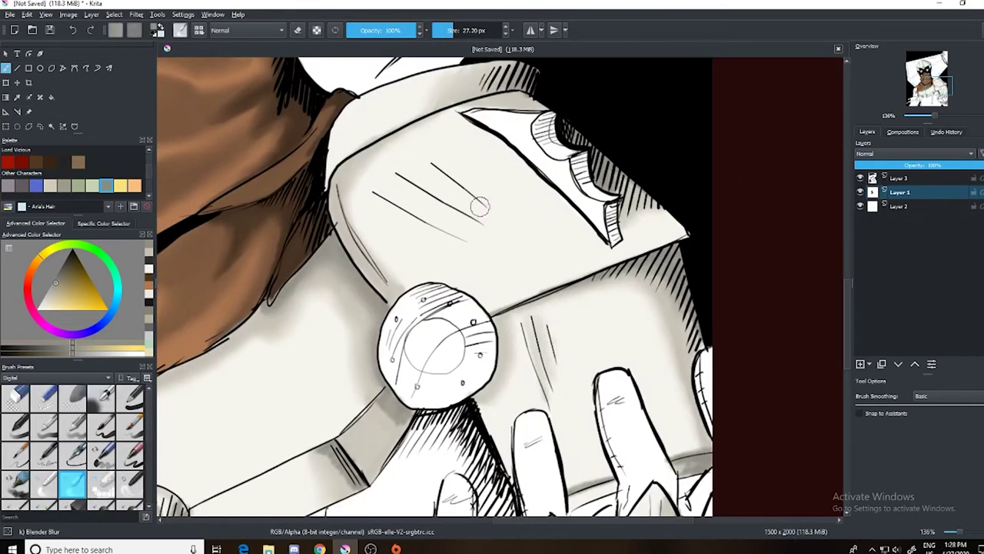
{"action": "scroll", "coordinate": [479, 206], "scroll_direction": "down", "scroll_amount": 3}
{"action": "scroll", "coordinate": [484, 269], "scroll_direction": "left", "scroll_amount": 6}
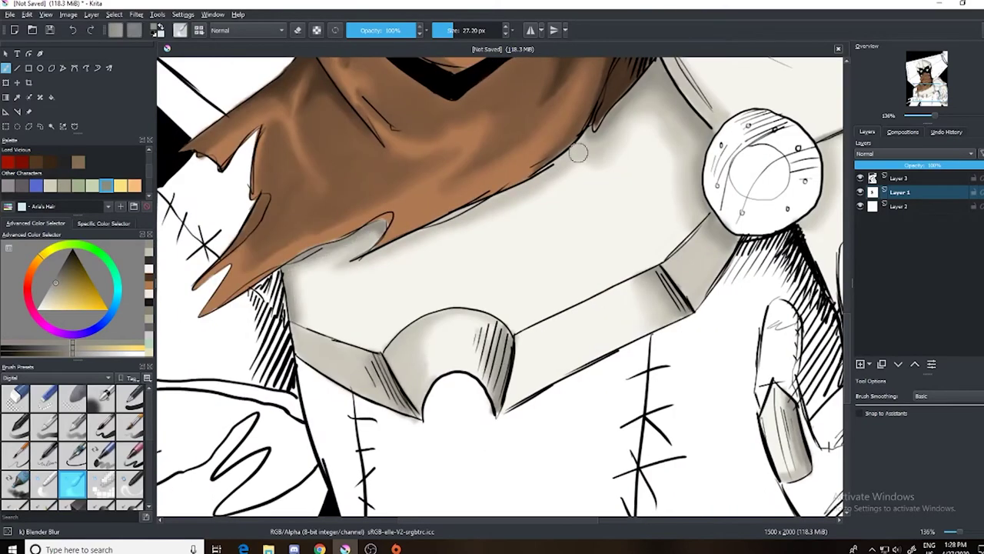
{"action": "scroll", "coordinate": [578, 154], "scroll_direction": "up", "scroll_amount": 5}
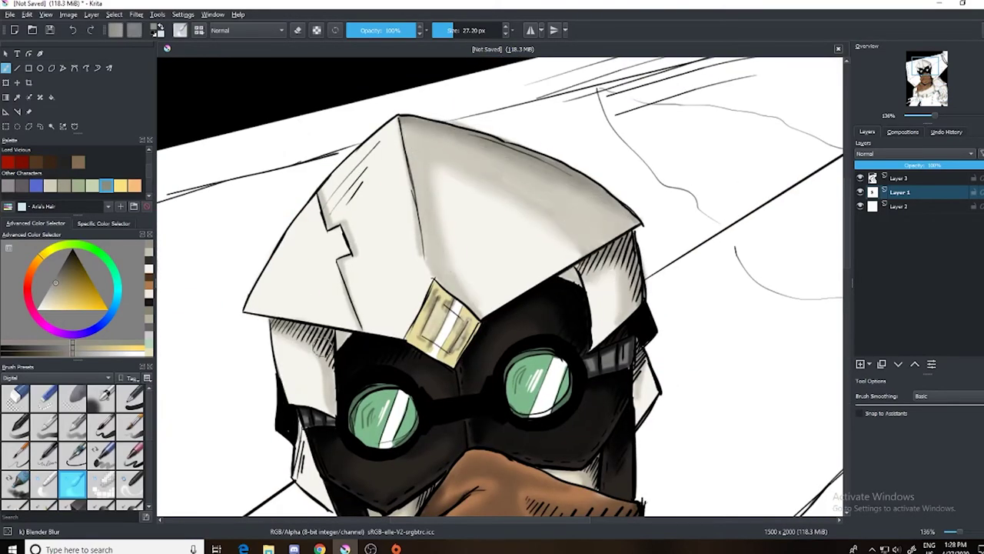
{"action": "scroll", "coordinate": [540, 299], "scroll_direction": "down", "scroll_amount": 8}
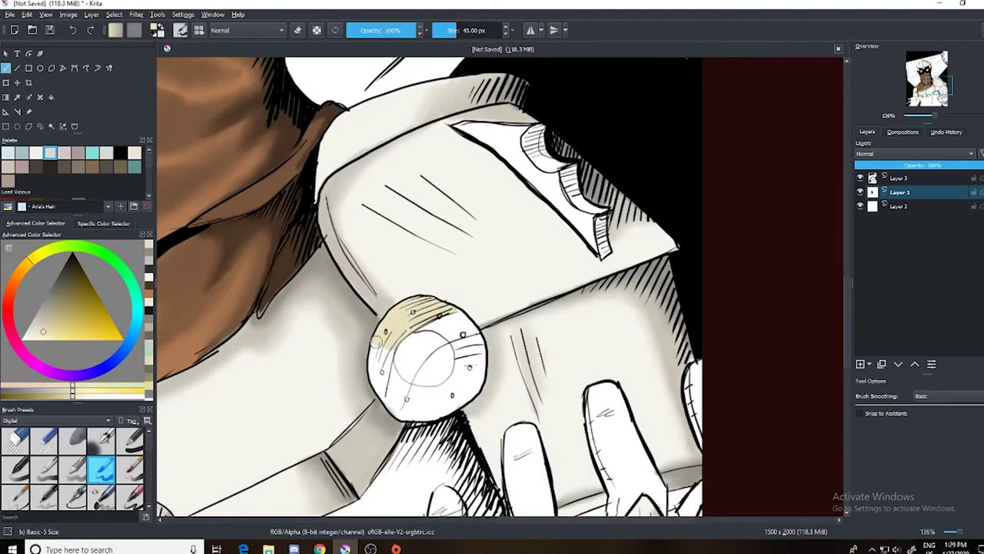
Colour the round shoulder disc and jagged pauldron trim pale gold with Basic-5 Size, leaving white highlight bands, and darken the disc's inner circle
{"action": "mouse_move", "coordinate": [426, 361]}
{"action": "left_mouse_down"}
{"action": "mouse_move", "coordinate": [384, 353]}
{"action": "mouse_move", "coordinate": [454, 369]}
{"action": "mouse_move", "coordinate": [430, 404]}
{"action": "left_mouse_up"}
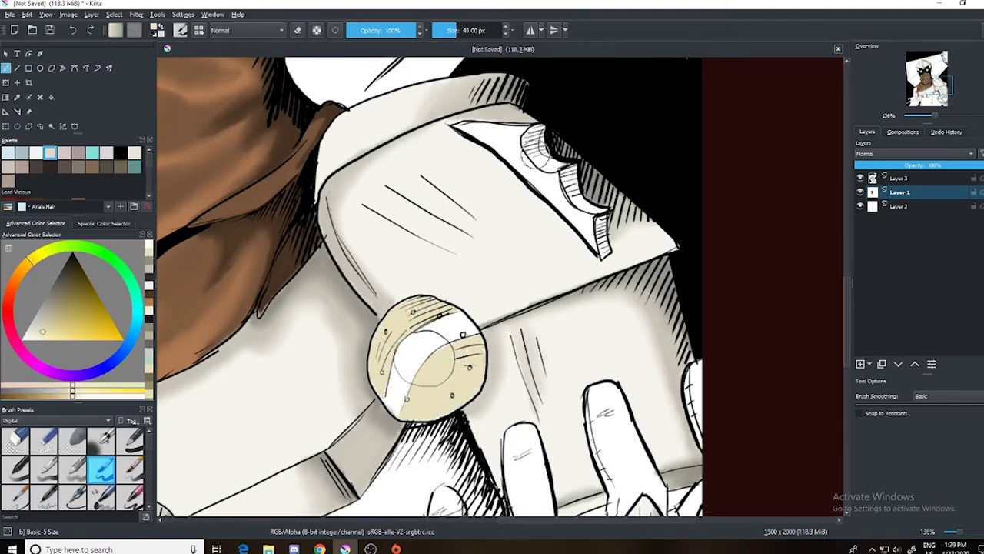
{"action": "left_click_drag", "start_coordinate": [509, 136], "coordinate": [564, 206]}
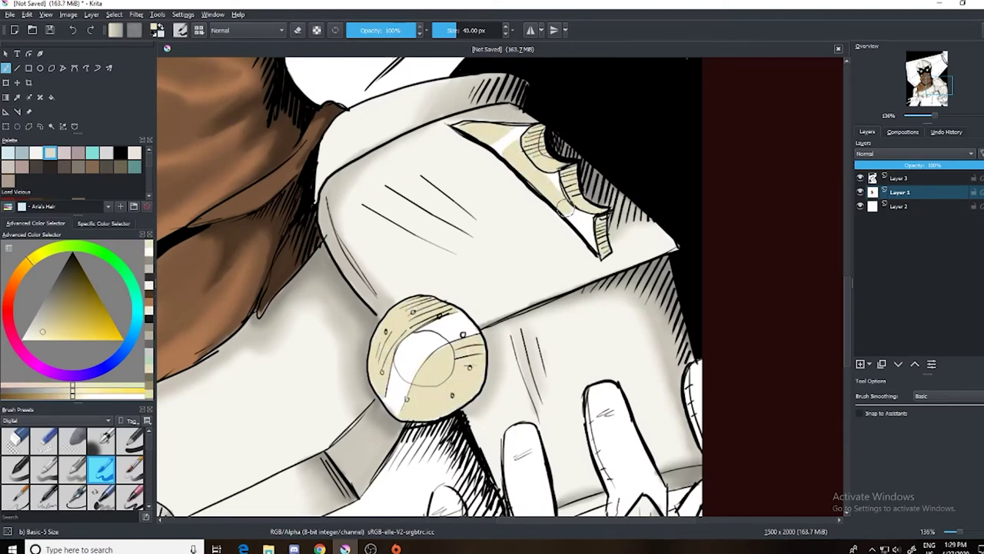
{"action": "left_click", "coordinate": [47, 317]}
{"action": "mouse_move", "coordinate": [430, 369]}
{"action": "left_mouse_down"}
{"action": "mouse_move", "coordinate": [442, 349]}
{"action": "mouse_move", "coordinate": [469, 342]}
{"action": "left_mouse_up"}
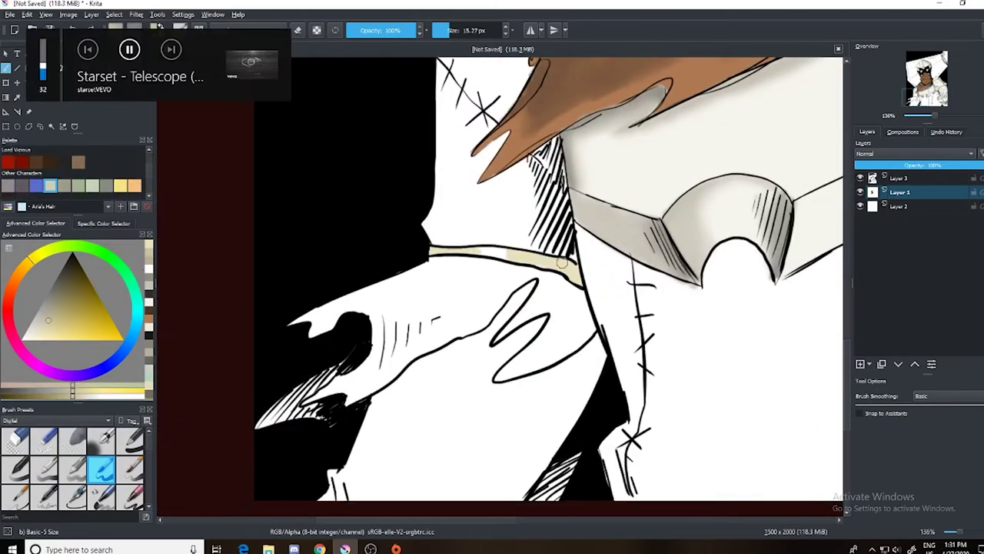
Shade the gold disc, jagged trim and armband in darker khaki and soften the shading with Blender Blur at 19.83 px
{"action": "left_click", "coordinate": [53, 301]}
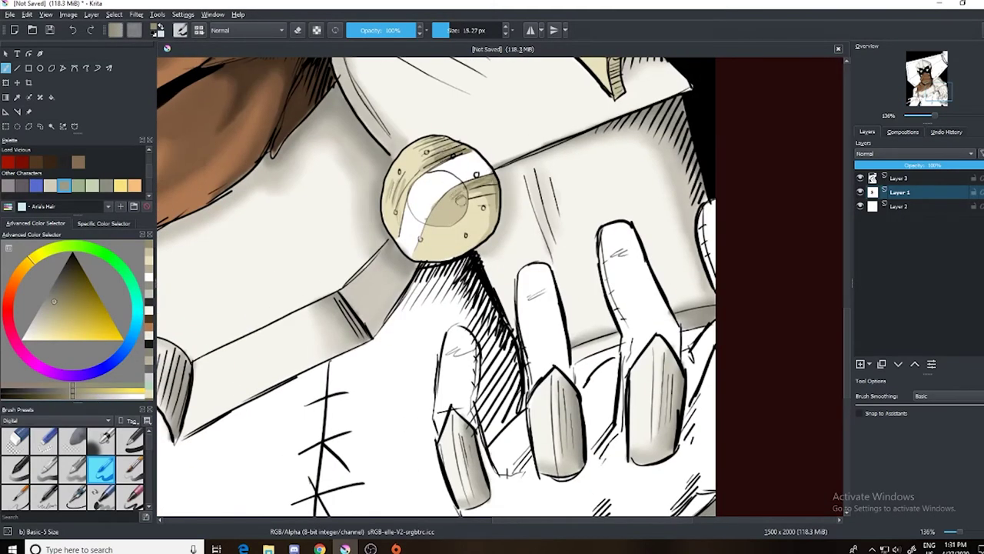
{"action": "scroll", "coordinate": [436, 287], "scroll_direction": "up", "scroll_amount": 3}
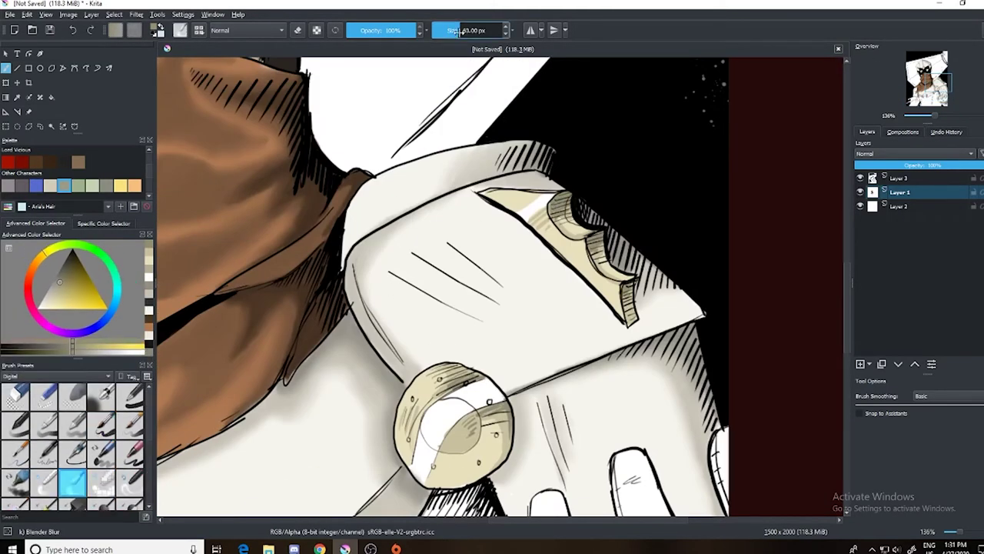
{"action": "scroll", "coordinate": [500, 286], "scroll_direction": "down", "scroll_amount": 3}
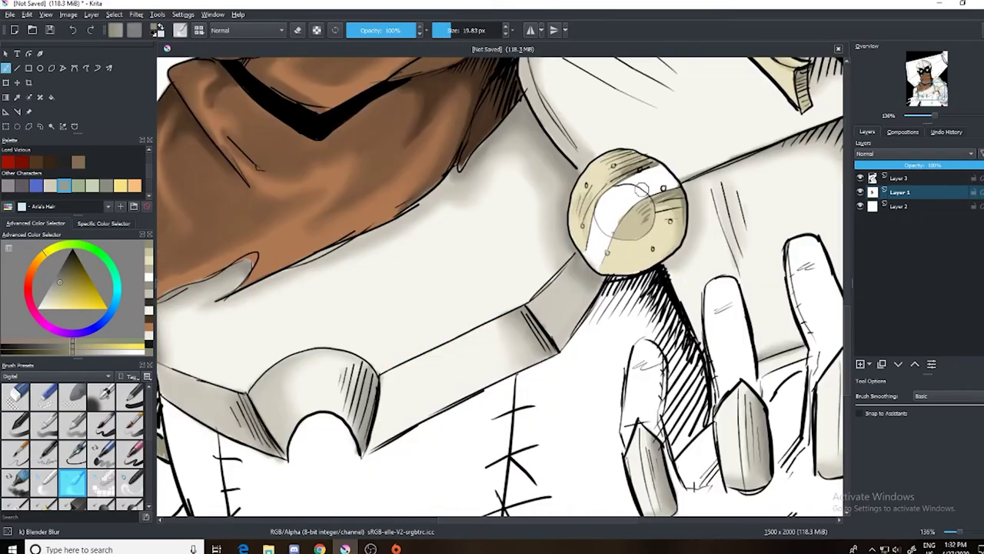
{"action": "scroll", "coordinate": [613, 228], "scroll_direction": "down", "scroll_amount": 5}
{"action": "right_click", "coordinate": [632, 202]}
{"action": "left_click", "coordinate": [615, 177]}
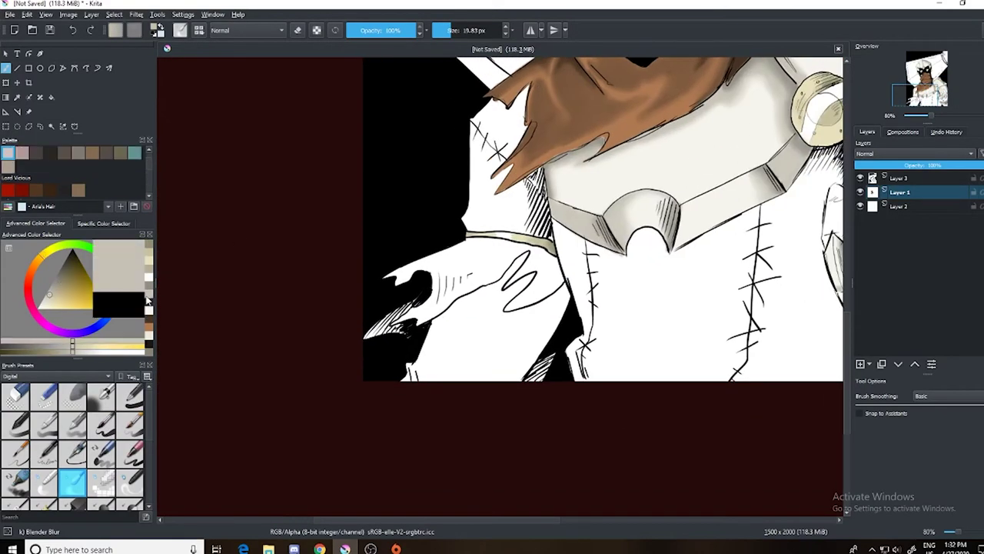
Fill the stitched upper sleeve beneath the torn brown scarf in flat dark taupe with Basic-5 Size at 19.83 px
{"action": "scroll", "coordinate": [549, 424], "scroll_direction": "down", "scroll_amount": 3}
{"action": "scroll", "coordinate": [512, 448], "scroll_direction": "up", "scroll_amount": 4}
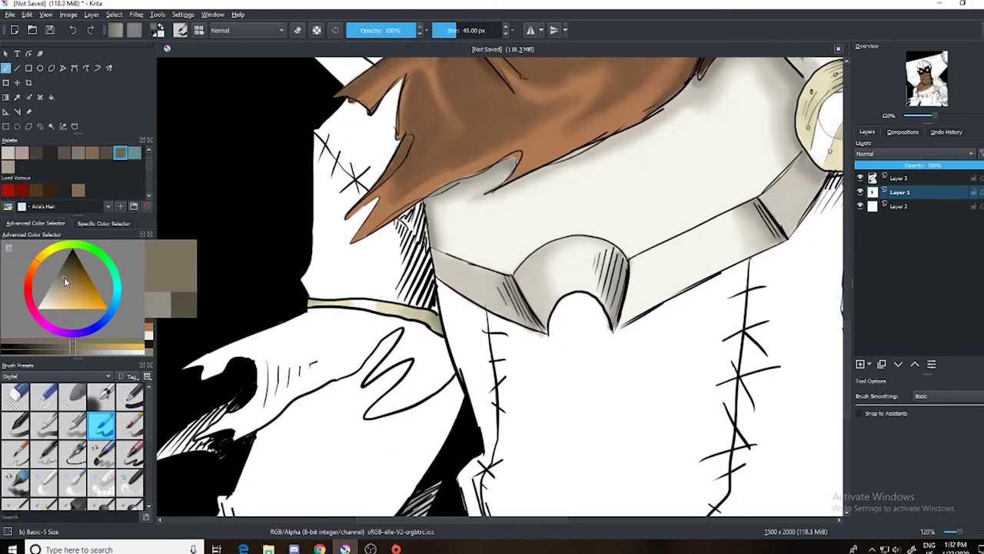
{"action": "scroll", "coordinate": [458, 289], "scroll_direction": "up", "scroll_amount": 3}
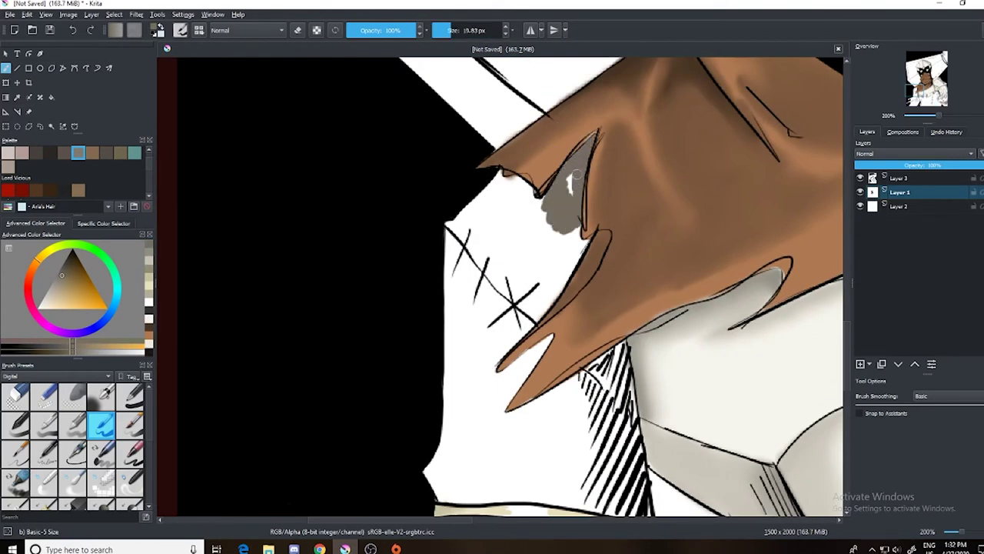
{"action": "mouse_move", "coordinate": [536, 203]}
{"action": "left_mouse_down"}
{"action": "mouse_move", "coordinate": [473, 257]}
{"action": "mouse_move", "coordinate": [580, 265]}
{"action": "left_mouse_up"}
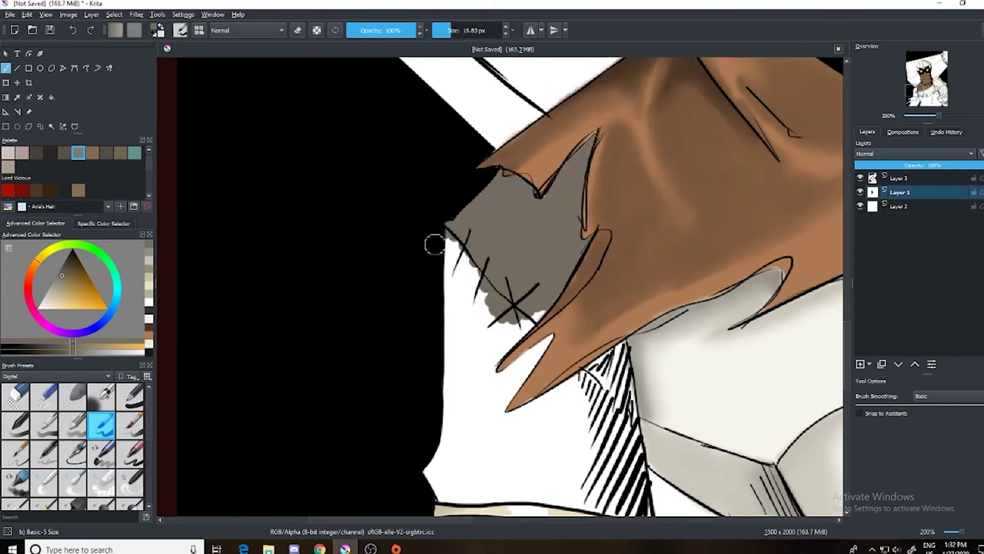
{"action": "mouse_move", "coordinate": [434, 245]}
{"action": "left_mouse_down"}
{"action": "mouse_move", "coordinate": [461, 325]}
{"action": "mouse_move", "coordinate": [535, 319]}
{"action": "left_mouse_up"}
{"action": "scroll", "coordinate": [535, 320], "scroll_direction": "down", "scroll_amount": 3}
{"action": "mouse_move", "coordinate": [615, 184]}
{"action": "left_mouse_down"}
{"action": "mouse_move", "coordinate": [523, 219]}
{"action": "mouse_move", "coordinate": [611, 289]}
{"action": "mouse_move", "coordinate": [621, 244]}
{"action": "mouse_move", "coordinate": [578, 264]}
{"action": "left_mouse_up"}
{"action": "mouse_move", "coordinate": [699, 206]}
{"action": "left_mouse_down"}
{"action": "mouse_move", "coordinate": [692, 299]}
{"action": "mouse_move", "coordinate": [554, 338]}
{"action": "mouse_move", "coordinate": [719, 350]}
{"action": "mouse_move", "coordinate": [723, 365]}
{"action": "mouse_move", "coordinate": [646, 343]}
{"action": "left_mouse_up"}
{"action": "key", "text": "XF86AudioLowerVolume"}
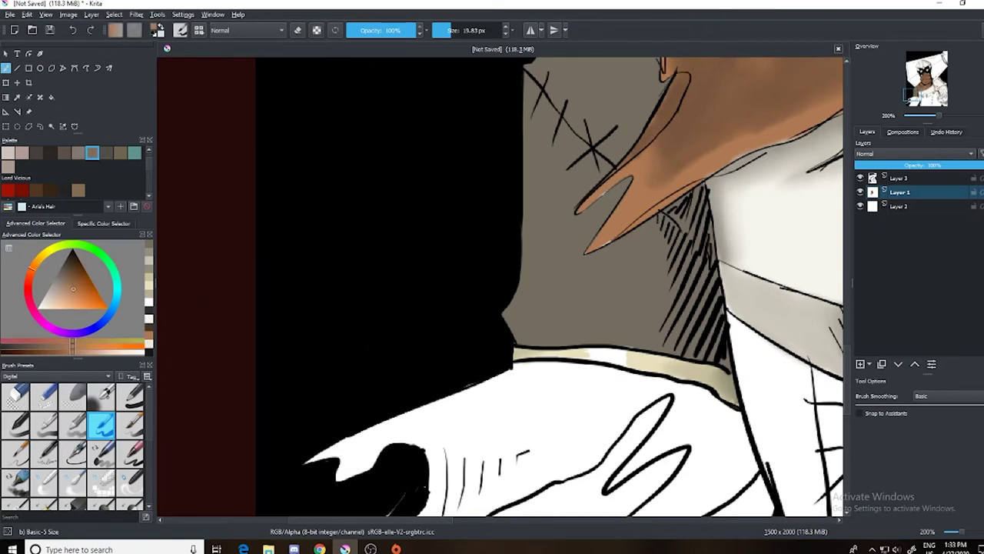
Extend the flat dark taupe along the torso cloth beneath the chest plate and into the hatched area below the gold disc
{"action": "left_click_drag", "start_coordinate": [492, 349], "coordinate": [472, 116]}
{"action": "mouse_move", "coordinate": [619, 161]}
{"action": "left_mouse_down"}
{"action": "mouse_move", "coordinate": [400, 308]}
{"action": "mouse_move", "coordinate": [346, 200]}
{"action": "mouse_move", "coordinate": [477, 150]}
{"action": "mouse_move", "coordinate": [640, 148]}
{"action": "mouse_move", "coordinate": [607, 246]}
{"action": "mouse_move", "coordinate": [730, 192]}
{"action": "mouse_move", "coordinate": [600, 308]}
{"action": "mouse_move", "coordinate": [607, 303]}
{"action": "left_mouse_up"}
{"action": "mouse_move", "coordinate": [781, 454]}
{"action": "left_mouse_down"}
{"action": "mouse_move", "coordinate": [489, 454]}
{"action": "mouse_move", "coordinate": [431, 92]}
{"action": "mouse_move", "coordinate": [469, 192]}
{"action": "mouse_move", "coordinate": [484, 323]}
{"action": "mouse_move", "coordinate": [492, 192]}
{"action": "left_mouse_up"}
{"action": "mouse_move", "coordinate": [635, 115]}
{"action": "left_mouse_down"}
{"action": "mouse_move", "coordinate": [513, 164]}
{"action": "mouse_move", "coordinate": [605, 176]}
{"action": "mouse_move", "coordinate": [698, 154]}
{"action": "left_mouse_up"}
{"action": "right_click", "coordinate": [637, 167]}
{"action": "left_click_drag", "start_coordinate": [718, 279], "coordinate": [677, 279]}
{"action": "left_click_drag", "start_coordinate": [799, 123], "coordinate": [449, 346]}
{"action": "left_click_drag", "start_coordinate": [692, 219], "coordinate": [561, 296]}
{"action": "mouse_move", "coordinate": [784, 123]}
{"action": "left_mouse_down"}
{"action": "mouse_move", "coordinate": [701, 200]}
{"action": "mouse_move", "coordinate": [744, 250]}
{"action": "left_mouse_up"}
{"action": "left_click_drag", "start_coordinate": [497, 526], "coordinate": [545, 526]}
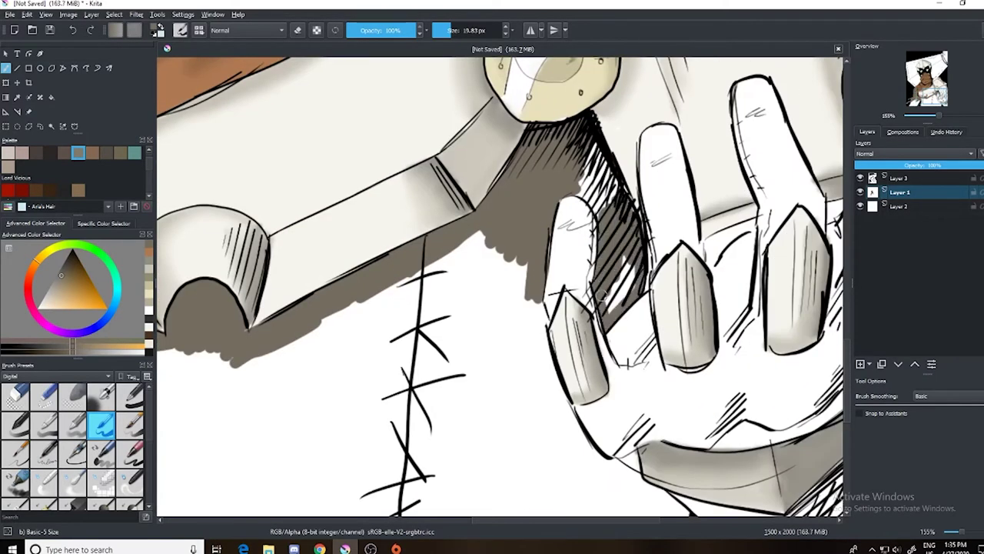
Outline the little finger and the outer edge of the palm with flat dark taupe torso colour
{"action": "left_click_drag", "start_coordinate": [597, 206], "coordinate": [588, 187]}
{"action": "scroll", "coordinate": [587, 187], "scroll_direction": "down", "scroll_amount": 2}
{"action": "mouse_move", "coordinate": [569, 246]}
{"action": "left_mouse_down"}
{"action": "mouse_move", "coordinate": [608, 376]}
{"action": "mouse_move", "coordinate": [646, 422]}
{"action": "left_mouse_up"}
{"action": "scroll", "coordinate": [646, 423], "scroll_direction": "down", "scroll_amount": 5}
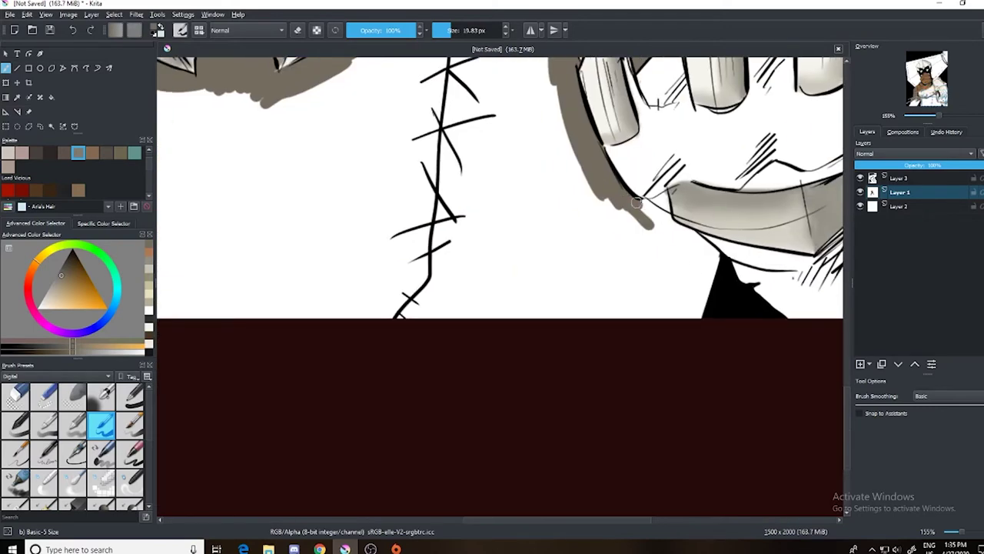
Fill the cloth beside and below the wrist cuff and the gaps behind the fingers in dark taupe
{"action": "mouse_move", "coordinate": [654, 206]}
{"action": "left_mouse_down"}
{"action": "mouse_move", "coordinate": [675, 228]}
{"action": "mouse_move", "coordinate": [692, 319]}
{"action": "left_mouse_up"}
{"action": "scroll", "coordinate": [677, 308], "scroll_direction": "down", "scroll_amount": 2}
{"action": "scroll", "coordinate": [677, 307], "scroll_direction": "right", "scroll_amount": 5}
{"action": "left_click_drag", "start_coordinate": [692, 138], "coordinate": [615, 215]}
{"action": "left_click_drag", "start_coordinate": [696, 161], "coordinate": [584, 254]}
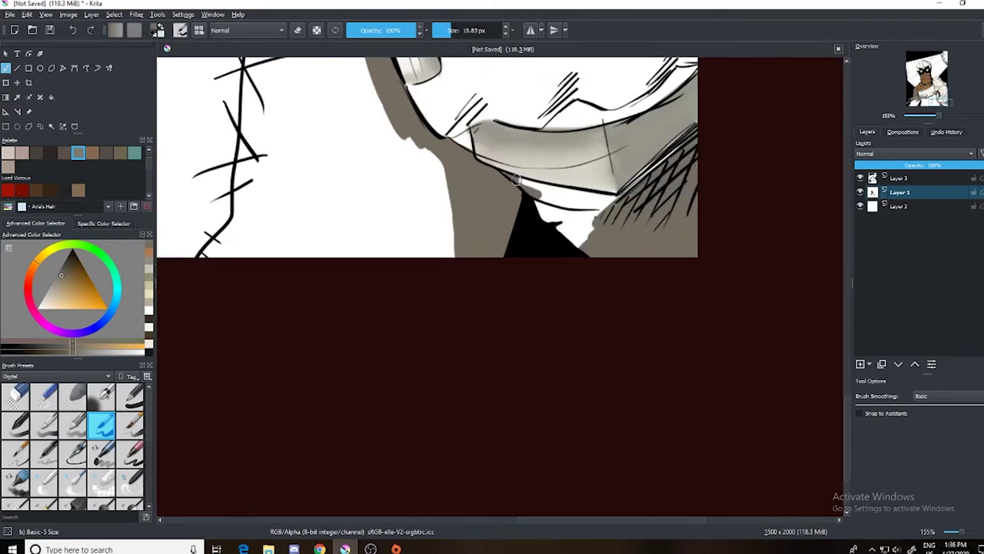
{"action": "left_click_drag", "start_coordinate": [623, 177], "coordinate": [538, 246]}
{"action": "scroll", "coordinate": [799, 91], "scroll_direction": "up", "scroll_amount": 5}
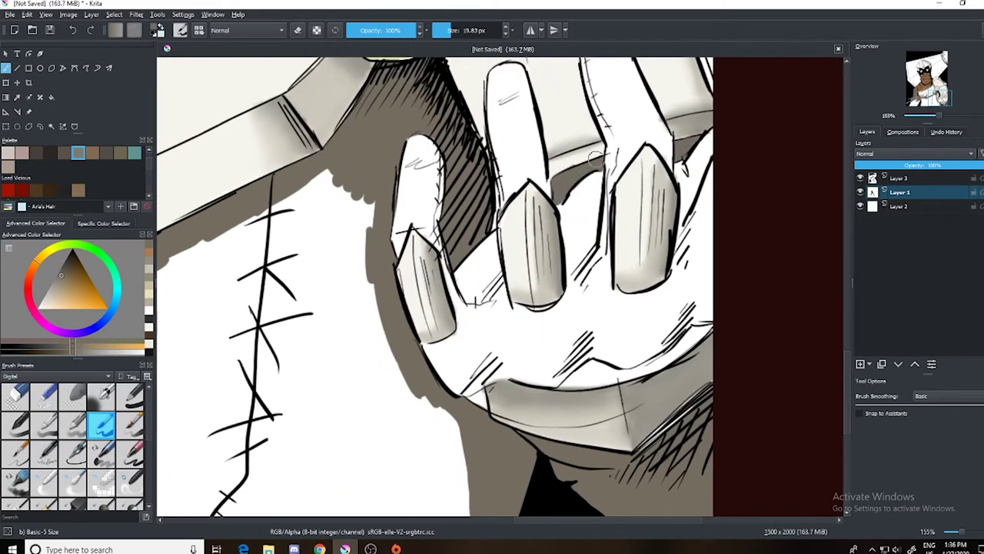
Fill the remaining white area of the stitched torso in dark taupe with the brush enlarged to 82.93 px
{"action": "scroll", "coordinate": [596, 157], "scroll_direction": "down", "scroll_amount": 5}
{"action": "scroll", "coordinate": [596, 158], "scroll_direction": "down", "scroll_amount": 3, "text": "ctrl"}
{"action": "mouse_move", "coordinate": [615, 323]}
{"action": "left_mouse_down"}
{"action": "mouse_move", "coordinate": [439, 356]}
{"action": "mouse_move", "coordinate": [530, 258]}
{"action": "left_mouse_up"}
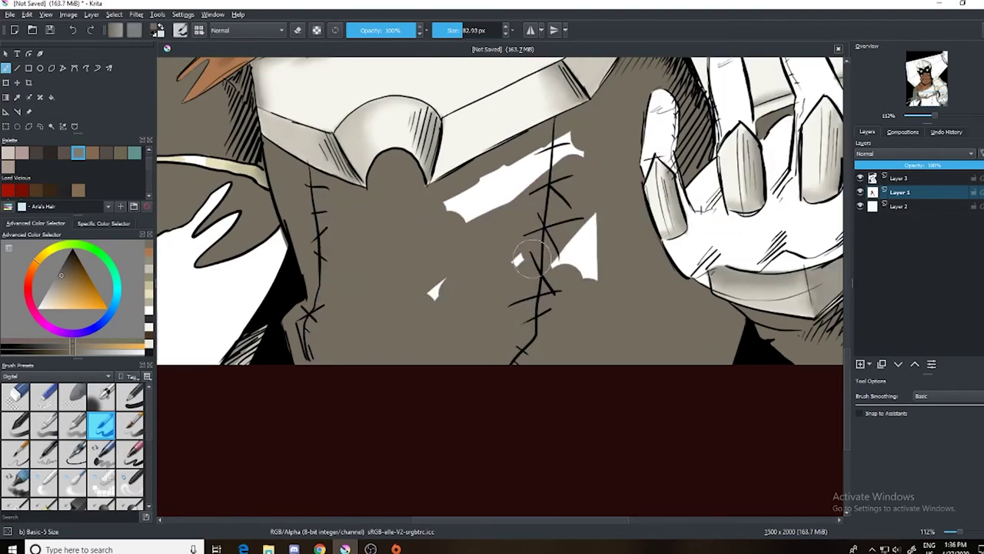
Shade the upper sleeve along its stitched seam, under the scarf tips and above the armband in darker brown with Pencil-5 Tilted
{"action": "scroll", "coordinate": [530, 261], "scroll_direction": "left", "scroll_amount": 8}
{"action": "left_click", "coordinate": [68, 265]}
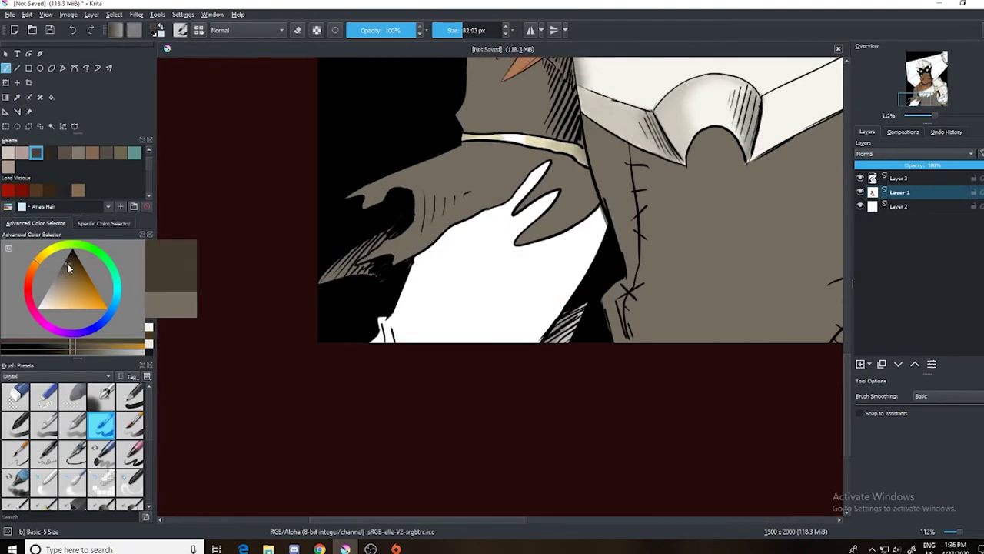
{"action": "key", "text": "bracketleft"}
{"action": "key", "text": "bracketleft"}
{"action": "key", "text": "bracketleft"}
{"action": "scroll", "coordinate": [303, 172], "scroll_direction": "up", "scroll_amount": 3, "text": "ctrl"}
{"action": "left_click_drag", "start_coordinate": [581, 209], "coordinate": [561, 262]}
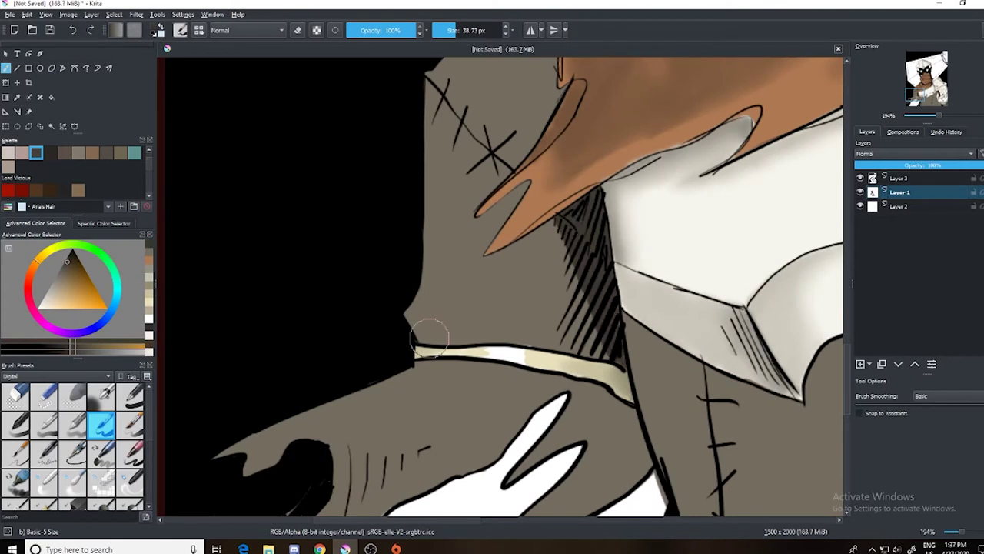
{"action": "left_click", "coordinate": [132, 456]}
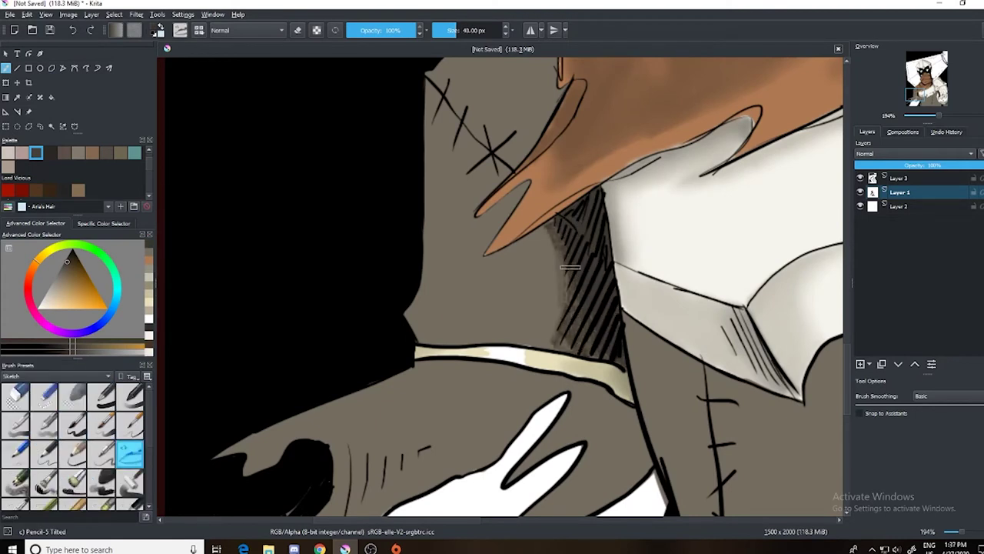
{"action": "mouse_move", "coordinate": [492, 176]}
{"action": "left_mouse_down"}
{"action": "mouse_move", "coordinate": [502, 198]}
{"action": "mouse_move", "coordinate": [530, 213]}
{"action": "mouse_move", "coordinate": [561, 278]}
{"action": "left_mouse_up"}
{"action": "left_click_drag", "start_coordinate": [408, 311], "coordinate": [467, 338]}
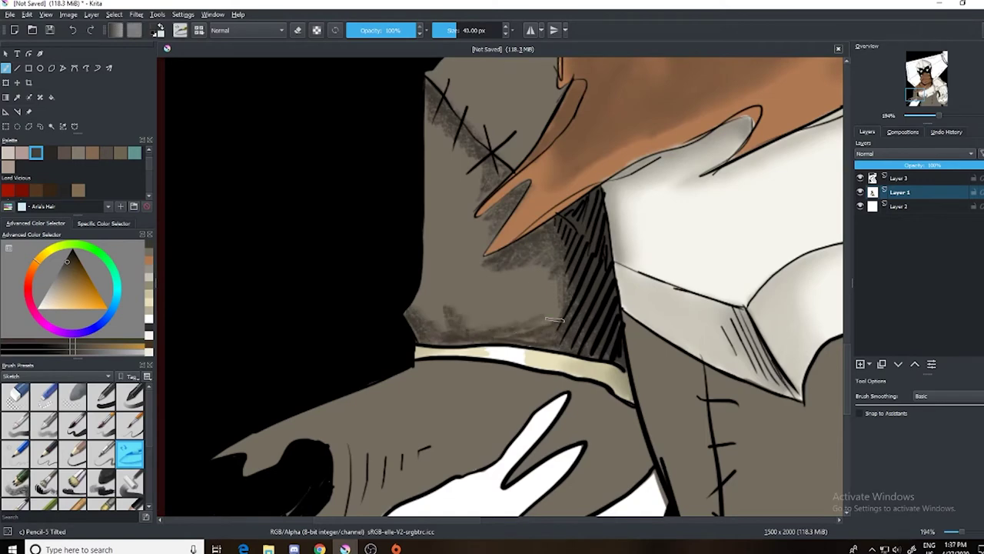
Shade the sleeve's edge along the torn scarf and the ragged forearm sleeve below the armband with Pencil-5 Tilted at 43 px
{"action": "scroll", "coordinate": [613, 355], "scroll_direction": "up", "scroll_amount": 3}
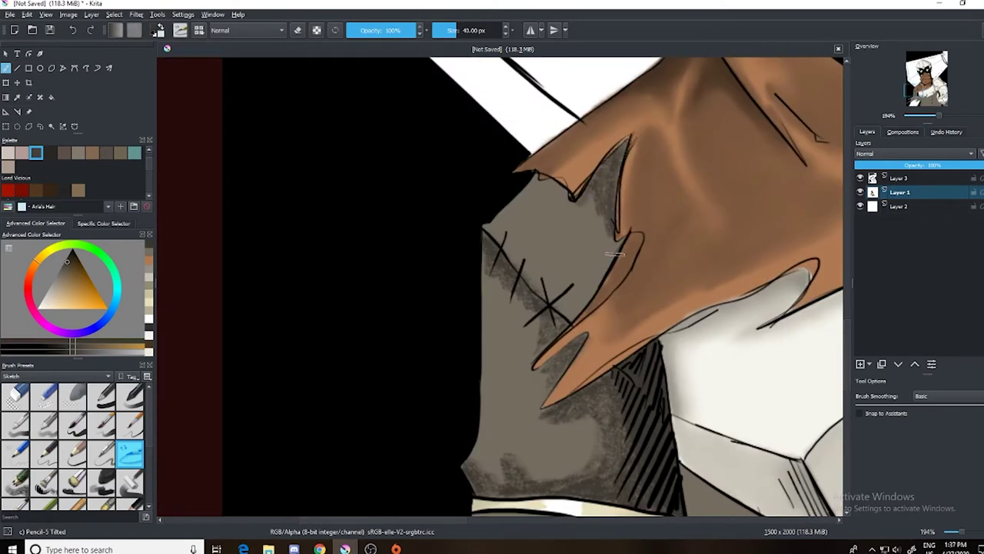
{"action": "mouse_move", "coordinate": [615, 254]}
{"action": "left_mouse_down"}
{"action": "mouse_move", "coordinate": [592, 215]}
{"action": "mouse_move", "coordinate": [599, 213]}
{"action": "left_mouse_up"}
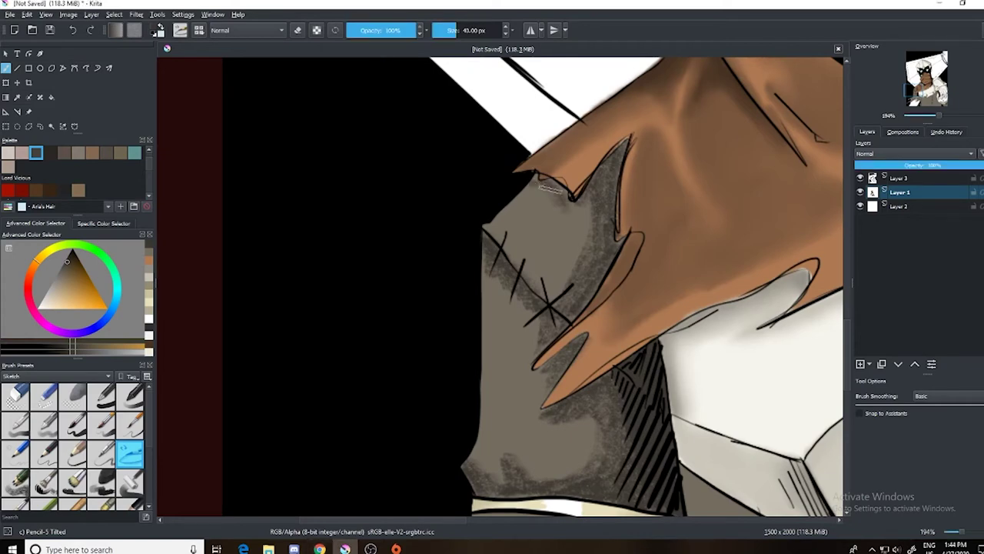
{"action": "scroll", "coordinate": [515, 260], "scroll_direction": "down", "scroll_amount": 6}
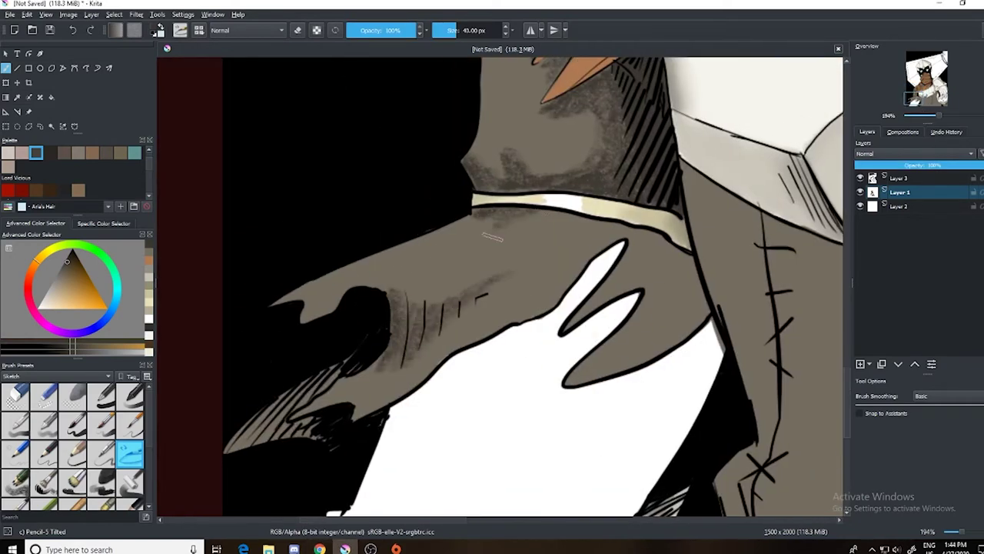
{"action": "mouse_move", "coordinate": [653, 312]}
{"action": "left_mouse_down"}
{"action": "mouse_move", "coordinate": [684, 254]}
{"action": "mouse_move", "coordinate": [615, 369]}
{"action": "mouse_move", "coordinate": [700, 286]}
{"action": "left_mouse_up"}
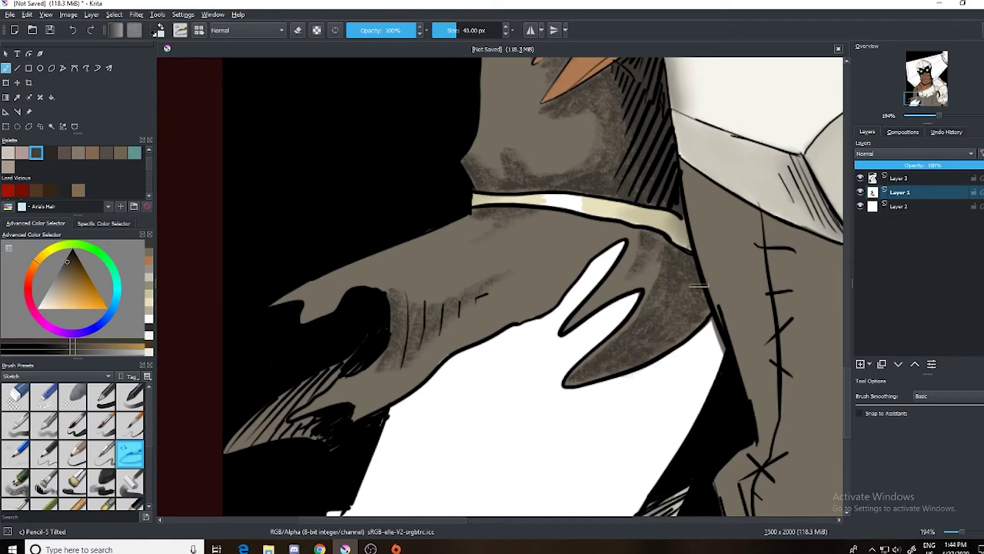
Shade the torso along the stitched seam nearest the torn sleeve and along its lower edge with Pencil-5 Tilted at 43 px
{"action": "scroll", "coordinate": [278, 400], "scroll_direction": "down", "scroll_amount": 6}
{"action": "scroll", "coordinate": [492, 307], "scroll_direction": "down", "scroll_amount": 2}
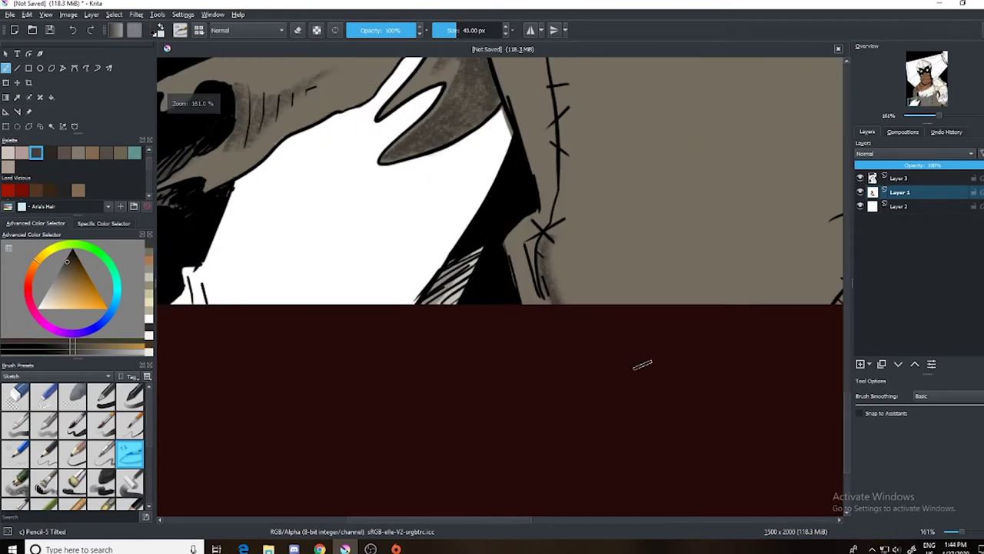
{"action": "mouse_move", "coordinate": [496, 269]}
{"action": "left_mouse_down"}
{"action": "mouse_move", "coordinate": [473, 331]}
{"action": "mouse_move", "coordinate": [478, 348]}
{"action": "left_mouse_up"}
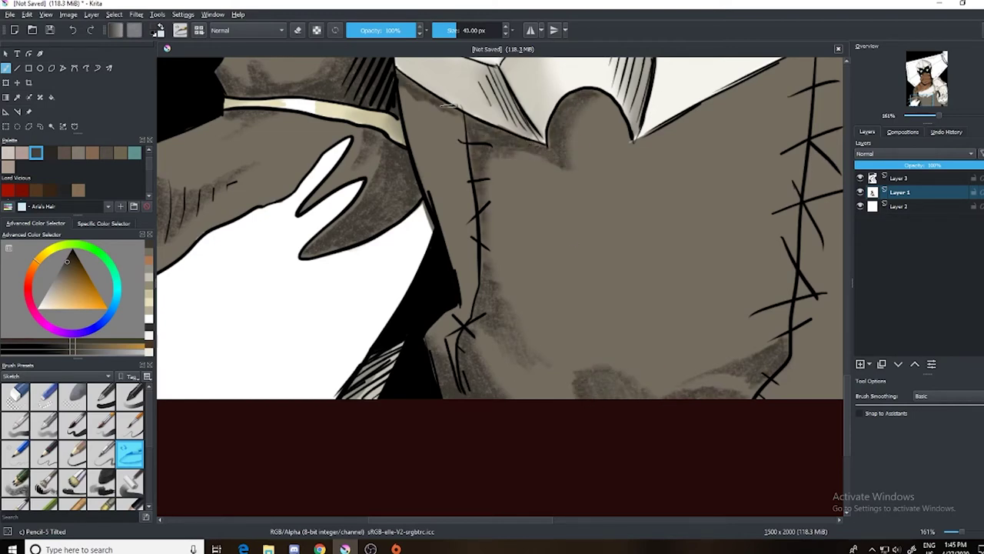
Shade the torso beneath the breastplate rim, from the central arch past the stitched seam to the round medallion
{"action": "right_click", "coordinate": [443, 169]}
{"action": "left_click", "coordinate": [536, 258]}
{"action": "right_click", "coordinate": [423, 169]}
{"action": "left_click", "coordinate": [515, 259]}
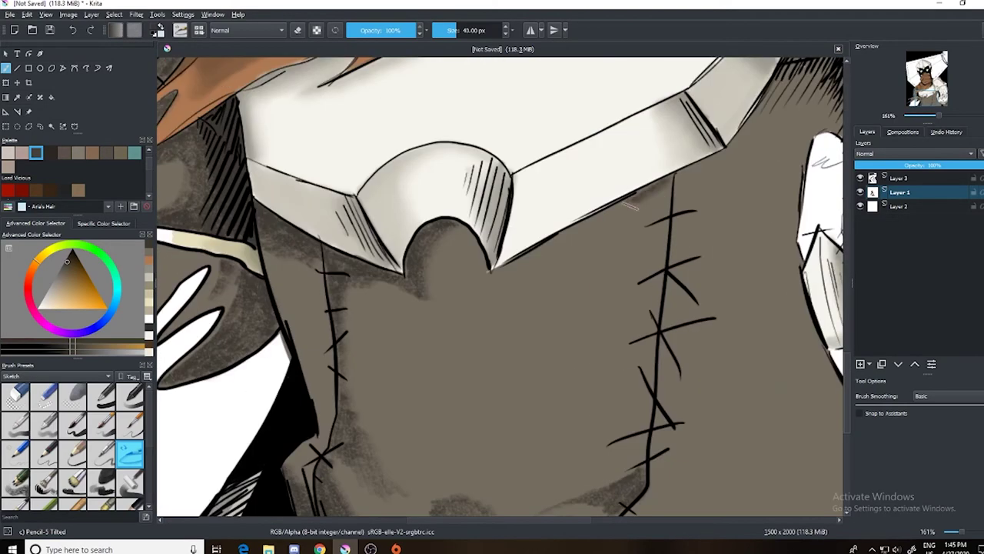
{"action": "mouse_move", "coordinate": [629, 204]}
{"action": "left_mouse_down"}
{"action": "mouse_move", "coordinate": [507, 265]}
{"action": "mouse_move", "coordinate": [444, 280]}
{"action": "left_mouse_up"}
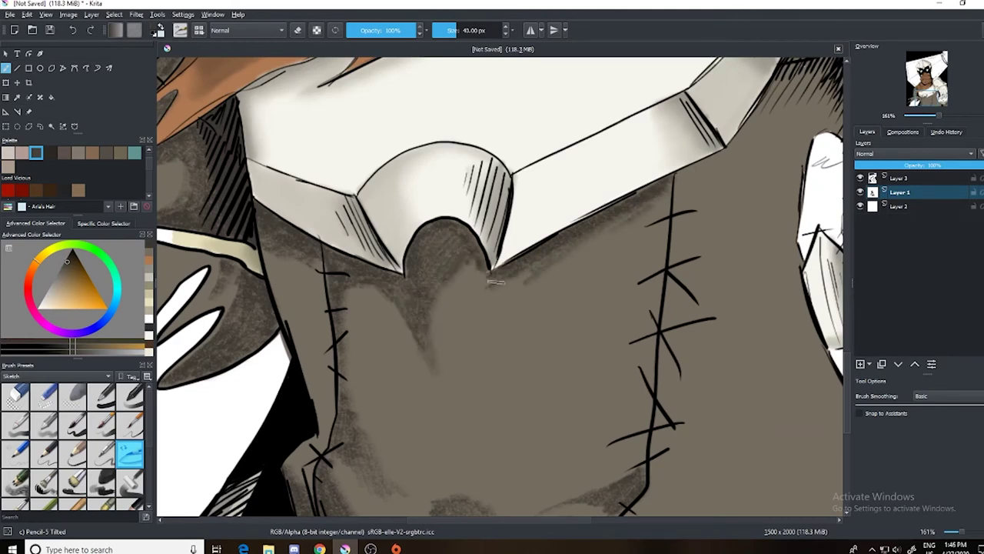
{"action": "mouse_move", "coordinate": [713, 163]}
{"action": "left_mouse_down"}
{"action": "mouse_move", "coordinate": [676, 207]}
{"action": "mouse_move", "coordinate": [715, 253]}
{"action": "mouse_move", "coordinate": [750, 338]}
{"action": "mouse_move", "coordinate": [745, 264]}
{"action": "left_mouse_up"}
{"action": "left_click_drag", "start_coordinate": [709, 253], "coordinate": [602, 315]}
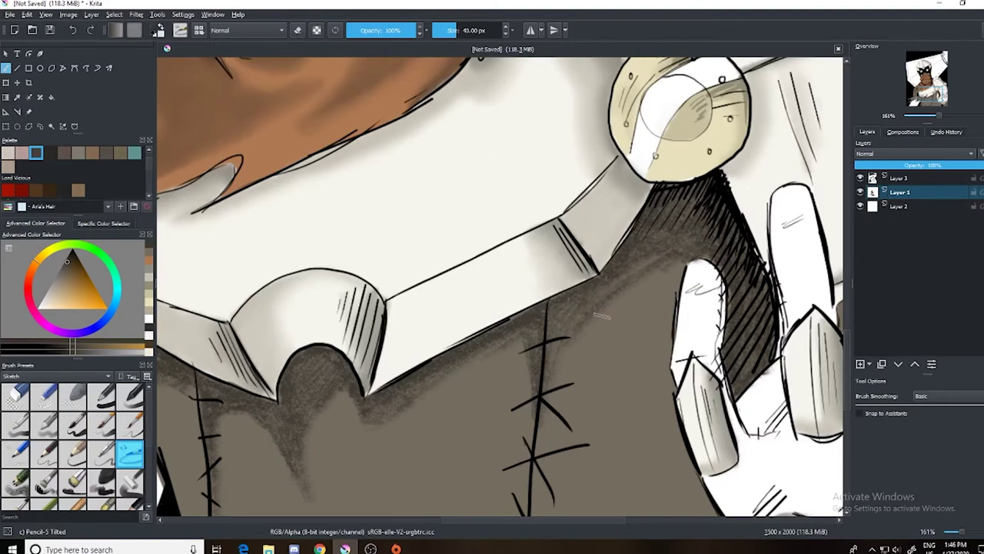
Shade the torso folds beside the raised hand and the cloth beneath its wrist cuff in dark brown
{"action": "scroll", "coordinate": [552, 259], "scroll_direction": "down", "scroll_amount": 3}
{"action": "mouse_move", "coordinate": [650, 465]}
{"action": "left_mouse_down"}
{"action": "mouse_move", "coordinate": [672, 473]}
{"action": "mouse_move", "coordinate": [659, 442]}
{"action": "left_mouse_up"}
{"action": "scroll", "coordinate": [659, 442], "scroll_direction": "down", "scroll_amount": 5}
{"action": "scroll", "coordinate": [650, 362], "scroll_direction": "up", "scroll_amount": 3}
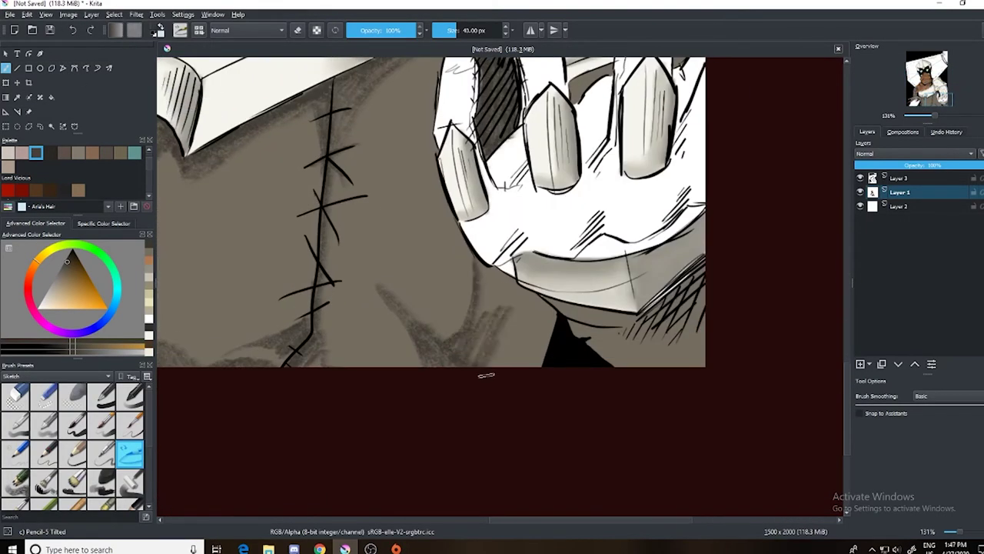
{"action": "mouse_move", "coordinate": [501, 311]}
{"action": "left_mouse_down"}
{"action": "mouse_move", "coordinate": [485, 261]}
{"action": "mouse_move", "coordinate": [496, 268]}
{"action": "left_mouse_up"}
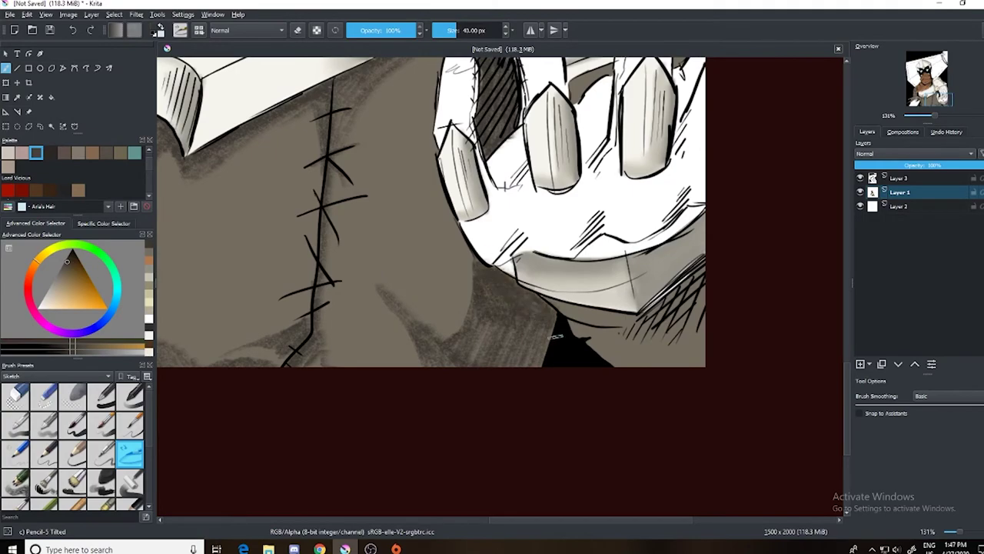
{"action": "mouse_move", "coordinate": [639, 322]}
{"action": "left_mouse_down"}
{"action": "mouse_move", "coordinate": [719, 294]}
{"action": "mouse_move", "coordinate": [695, 357]}
{"action": "left_mouse_up"}
{"action": "left_click_drag", "start_coordinate": [646, 311], "coordinate": [593, 366]}
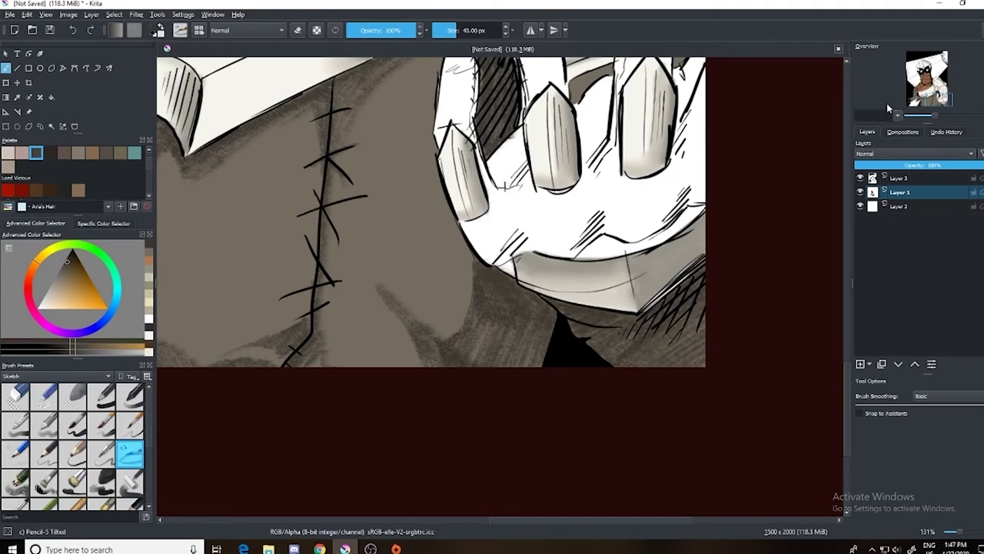
Deepen the shadows on the upper sleeve under the scarf tips and on the ragged forearm sleeve with a near-black brown
{"action": "scroll", "coordinate": [500, 288], "scroll_direction": "up", "scroll_amount": 3}
{"action": "right_click", "coordinate": [571, 187]}
{"action": "right_click", "coordinate": [626, 280]}
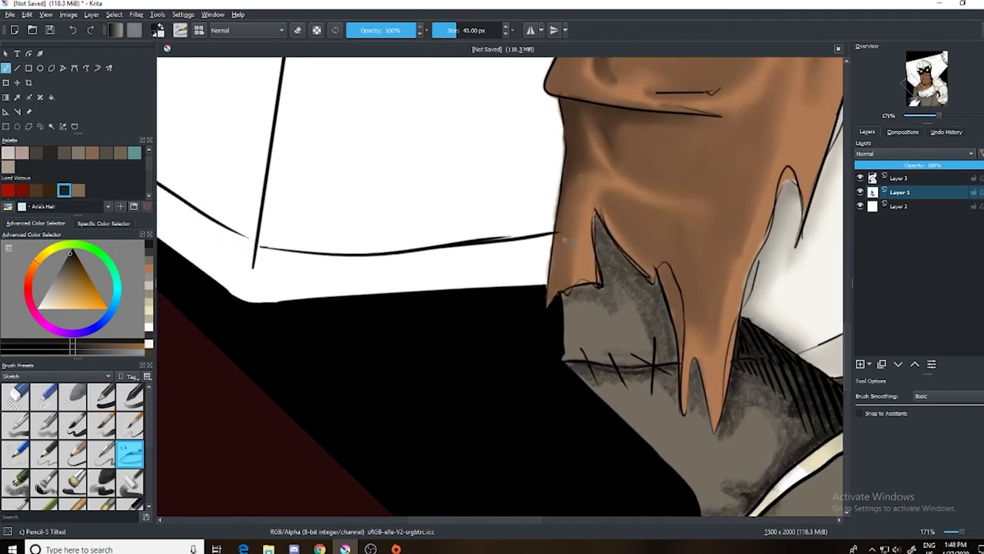
{"action": "right_click", "coordinate": [571, 164]}
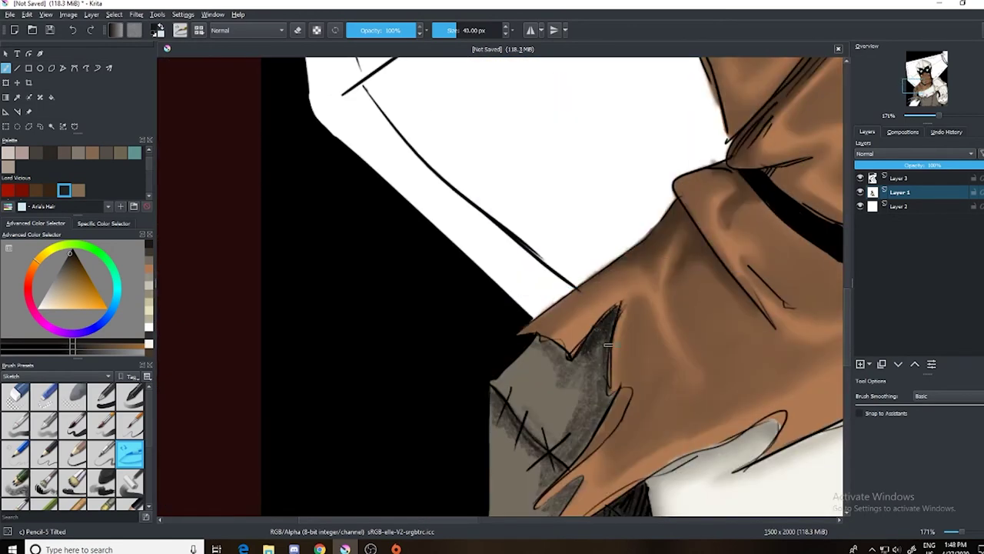
{"action": "left_click_drag", "start_coordinate": [604, 422], "coordinate": [518, 253]}
{"action": "left_click_drag", "start_coordinate": [559, 387], "coordinate": [544, 152]}
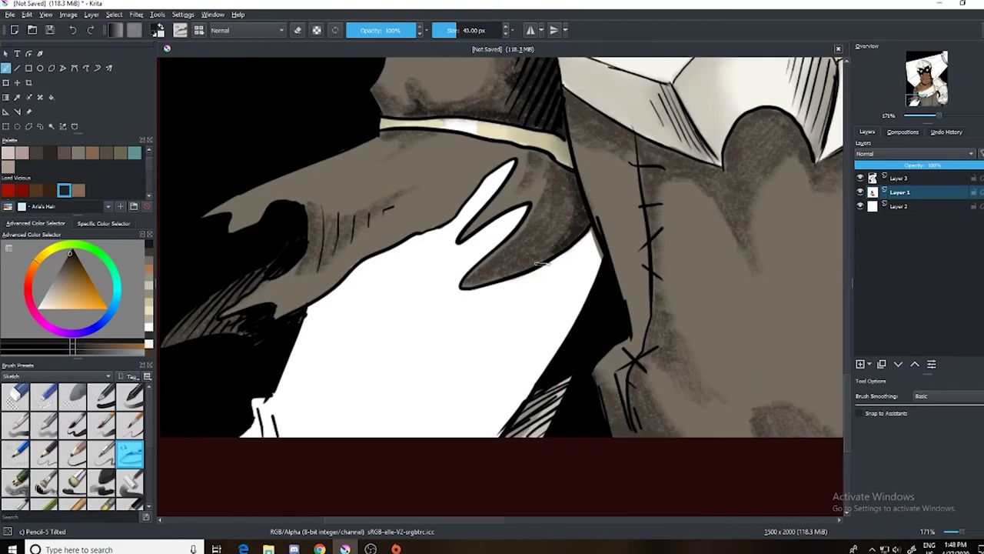
{"action": "left_click_drag", "start_coordinate": [569, 254], "coordinate": [543, 153]}
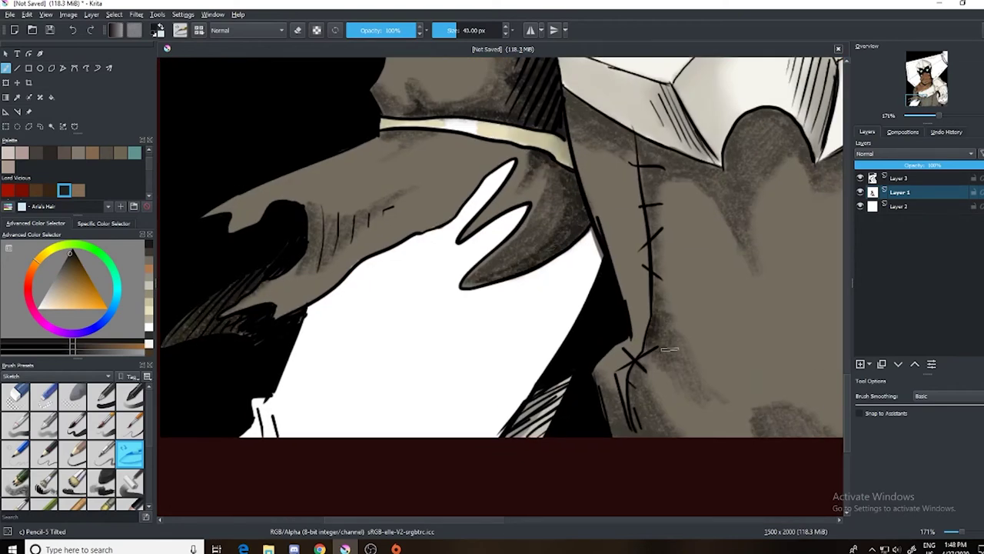
{"action": "left_click", "coordinate": [319, 548]}
{"action": "left_click", "coordinate": [297, 496]}
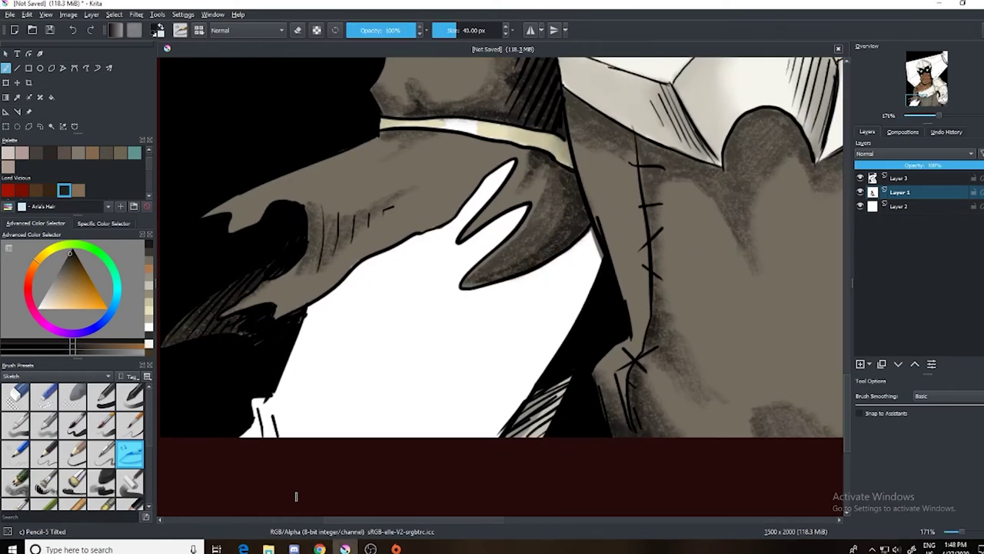
Deepen the torso shadows directly beneath the breastplate rim and in the hatched area behind the fingers with the near-black brown
{"action": "scroll", "coordinate": [474, 449], "scroll_direction": "right", "scroll_amount": 5}
{"action": "left_click_drag", "start_coordinate": [484, 112], "coordinate": [350, 137]}
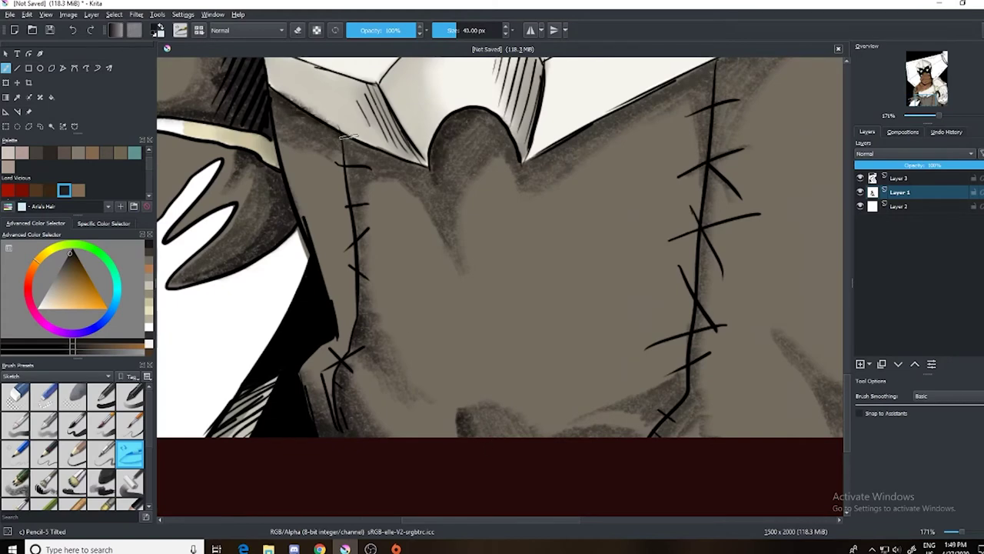
{"action": "left_click_drag", "start_coordinate": [707, 69], "coordinate": [684, 93]}
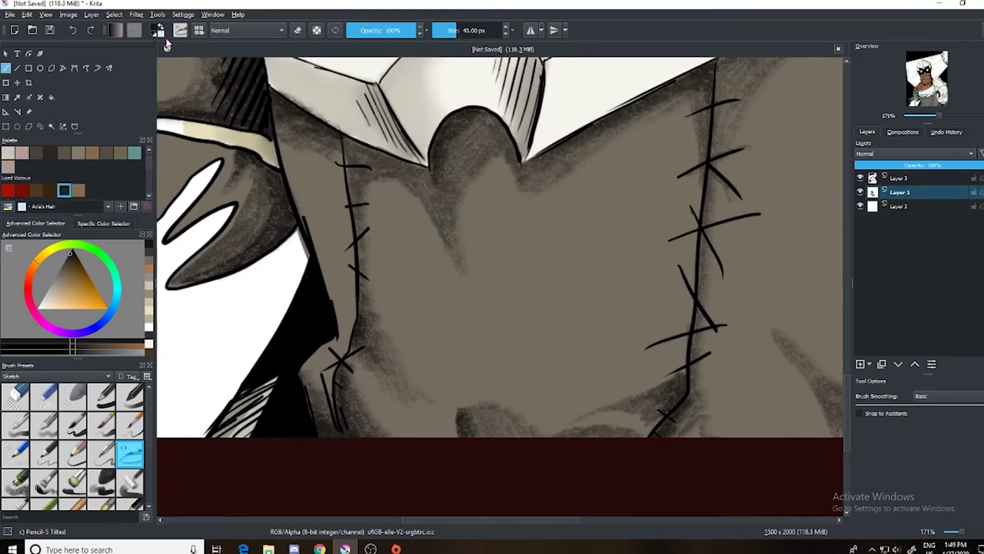
{"action": "scroll", "coordinate": [499, 284], "scroll_direction": "up", "scroll_amount": 4}
{"action": "scroll", "coordinate": [500, 284], "scroll_direction": "right", "scroll_amount": 5}
{"action": "left_click_drag", "start_coordinate": [600, 107], "coordinate": [492, 223]}
{"action": "left_click_drag", "start_coordinate": [669, 215], "coordinate": [665, 292]}
{"action": "left_click_drag", "start_coordinate": [677, 246], "coordinate": [663, 296]}
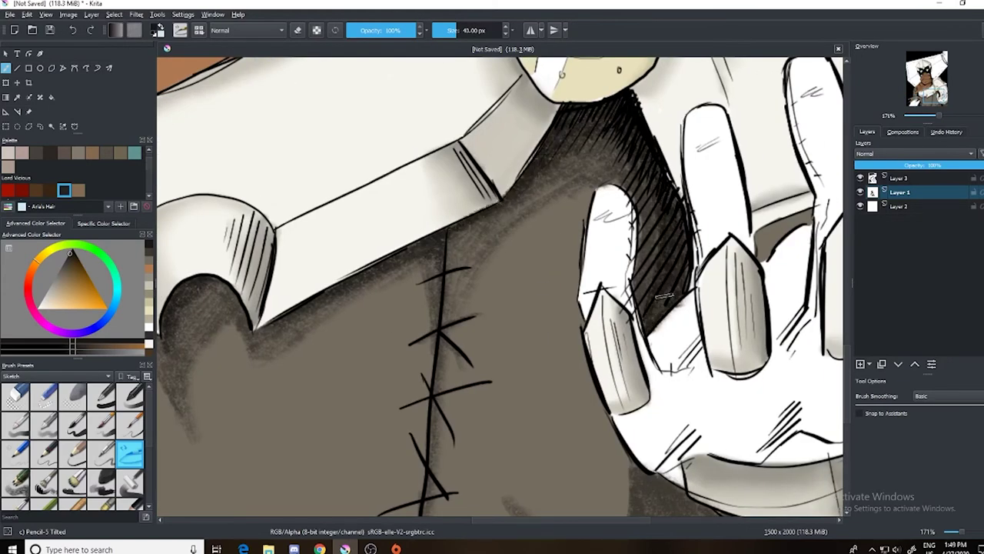
Darken the torso fold below the hand and the hatched cloth beneath the wrist cuff with the near-black brown
{"action": "scroll", "coordinate": [663, 295], "scroll_direction": "down", "scroll_amount": 4}
{"action": "scroll", "coordinate": [663, 295], "scroll_direction": "right", "scroll_amount": 3}
{"action": "left_click_drag", "start_coordinate": [584, 284], "coordinate": [459, 332]}
{"action": "left_click_drag", "start_coordinate": [527, 244], "coordinate": [569, 338]}
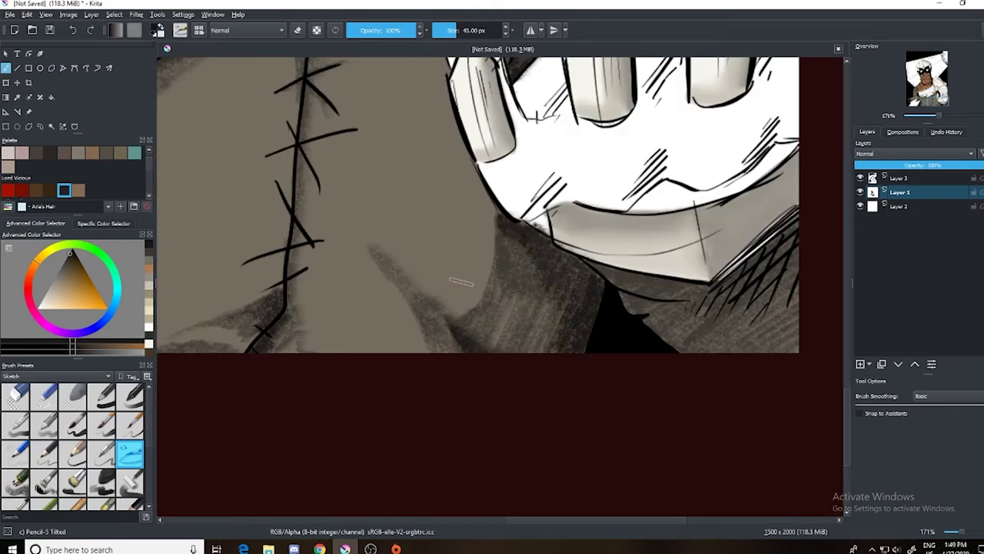
{"action": "left_click_drag", "start_coordinate": [791, 231], "coordinate": [707, 299]}
{"action": "left_click_drag", "start_coordinate": [807, 277], "coordinate": [709, 286]}
{"action": "scroll", "coordinate": [500, 284], "scroll_direction": "up", "scroll_amount": 4}
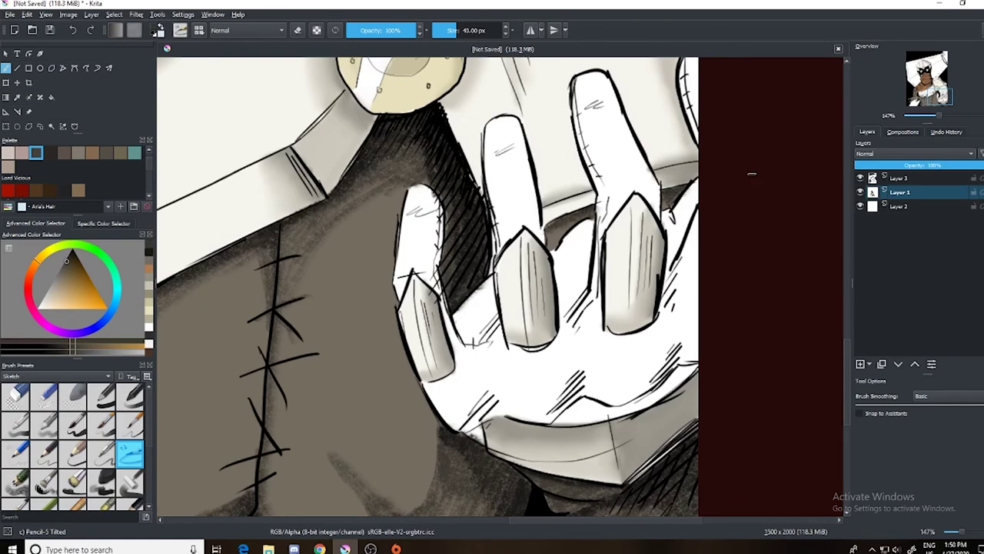
Try to smooth the textured torso shadows beneath the breastplate with Blender Blur at 49% opacity
{"action": "scroll", "coordinate": [735, 174], "scroll_direction": "down", "scroll_amount": 3}
{"action": "key", "text": "/"}
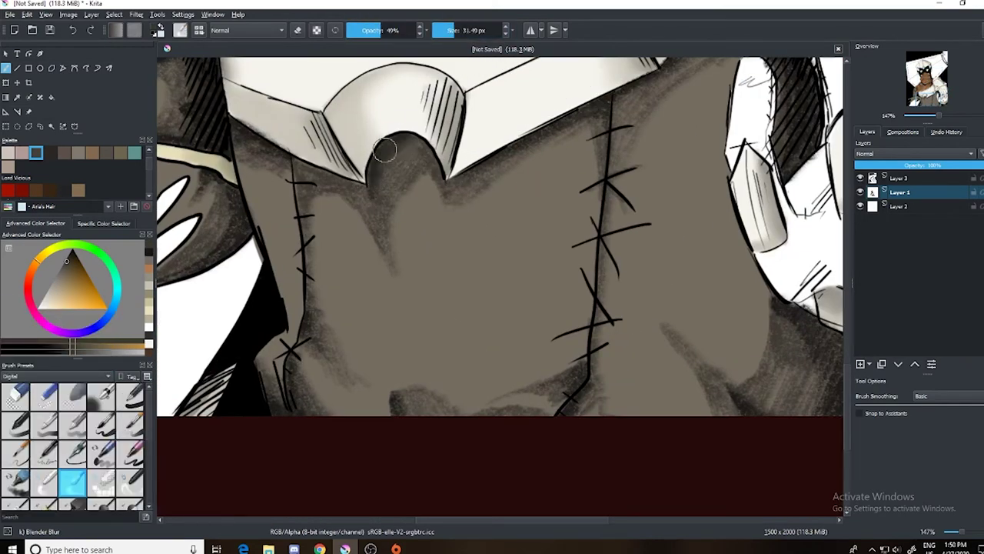
{"action": "right_click", "coordinate": [501, 166]}
{"action": "key", "text": "minus"}
{"action": "key", "text": "minus"}
{"action": "key", "text": "minus"}
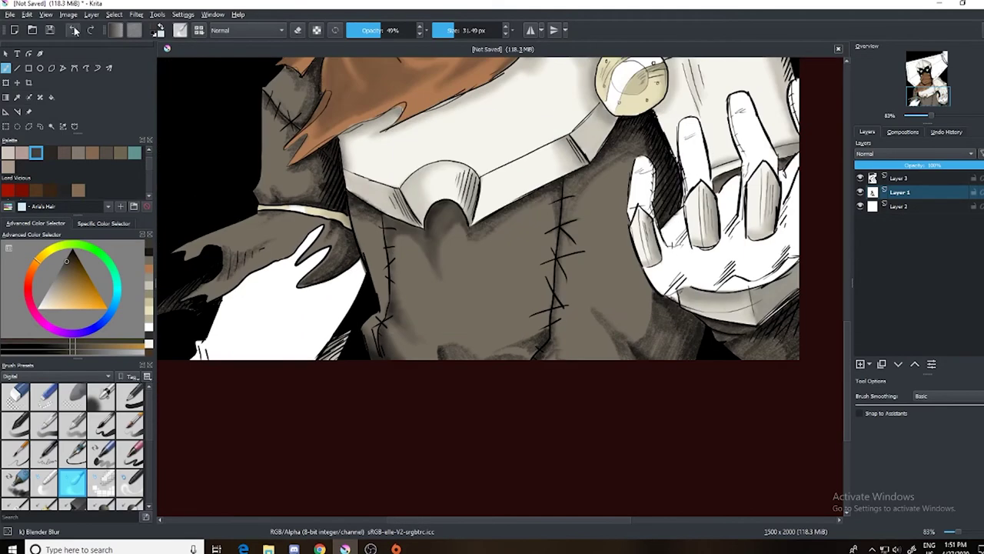
{"action": "key", "text": "plus"}
{"action": "key", "text": "plus"}
{"action": "key", "text": "plus"}
{"action": "right_click", "coordinate": [384, 169]}
{"action": "left_click", "coordinate": [452, 31]}
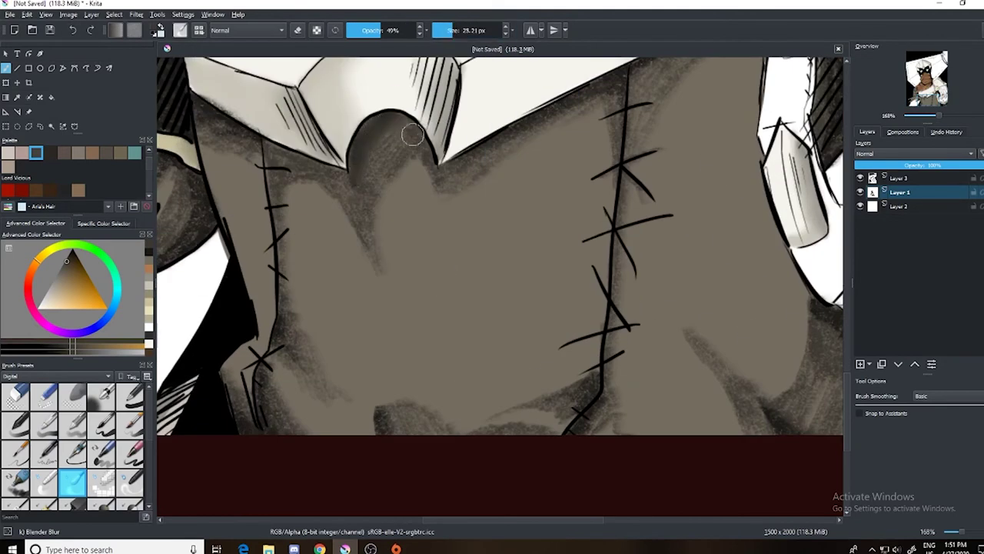
Add black shading beneath the wrist cuff and around the black gap in the cloth with Pencil-2 at 23.32 px
{"action": "scroll", "coordinate": [275, 79], "scroll_direction": "right", "scroll_amount": 5}
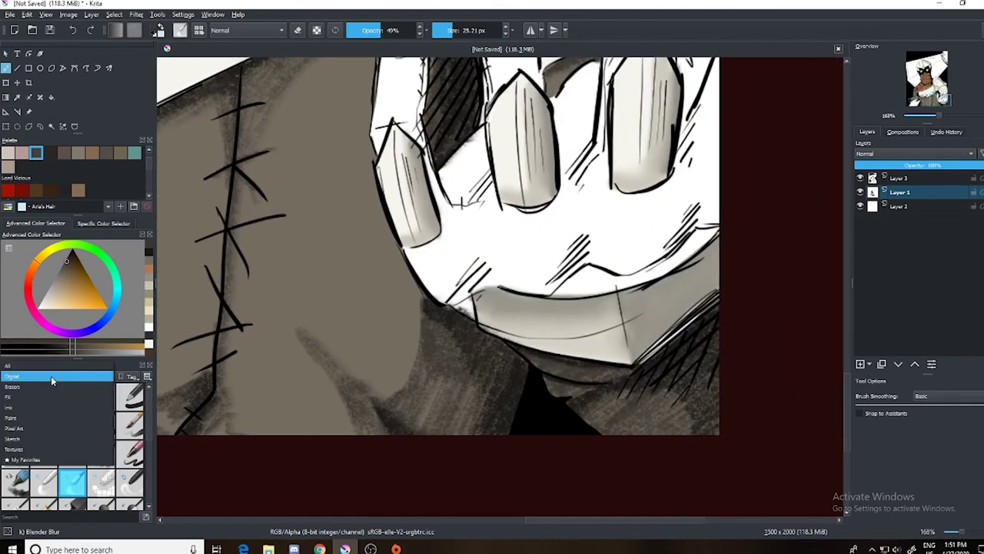
{"action": "key", "text": "/"}
{"action": "left_click_drag", "start_coordinate": [702, 324], "coordinate": [681, 368]}
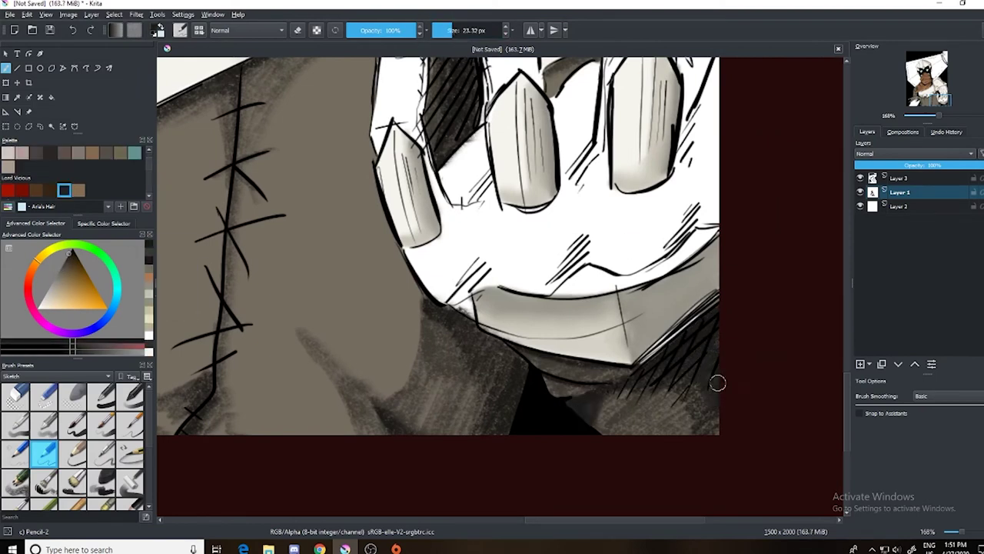
{"action": "left_click_drag", "start_coordinate": [531, 346], "coordinate": [492, 442]}
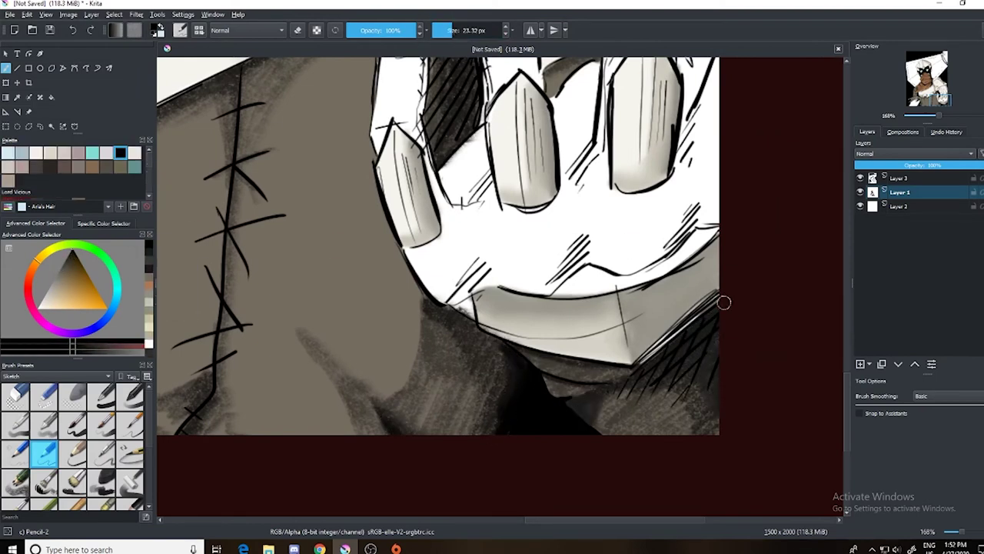
{"action": "left_click_drag", "start_coordinate": [715, 300], "coordinate": [661, 346]}
{"action": "left_click_drag", "start_coordinate": [607, 388], "coordinate": [569, 431]}
{"action": "key", "text": "XF86AudioLowerVolume"}
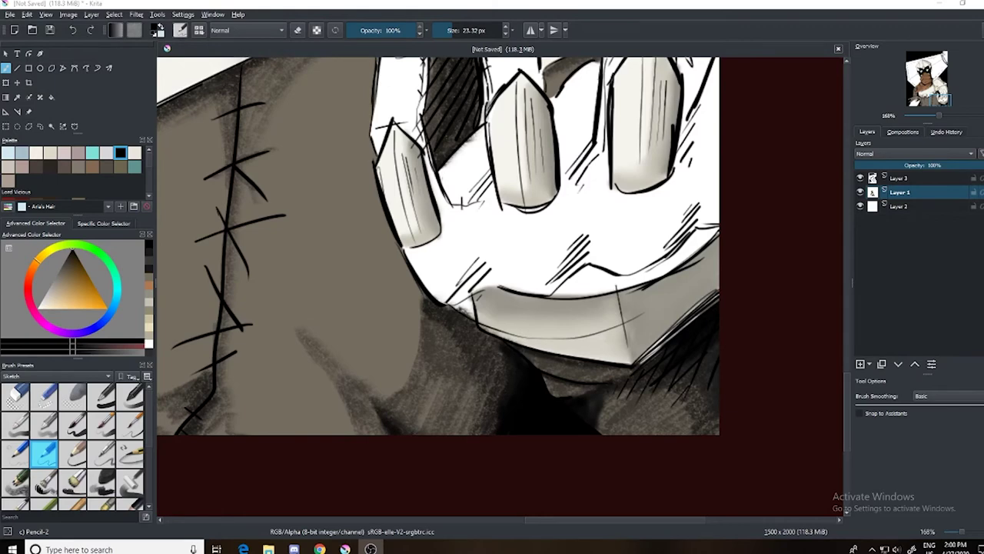
Add black shading to the upper sleeve under the scarf tips and in its hatched shadow with Pencil-2 at 12.66 px
{"action": "scroll", "coordinate": [794, 86], "scroll_direction": "up", "scroll_amount": 5}
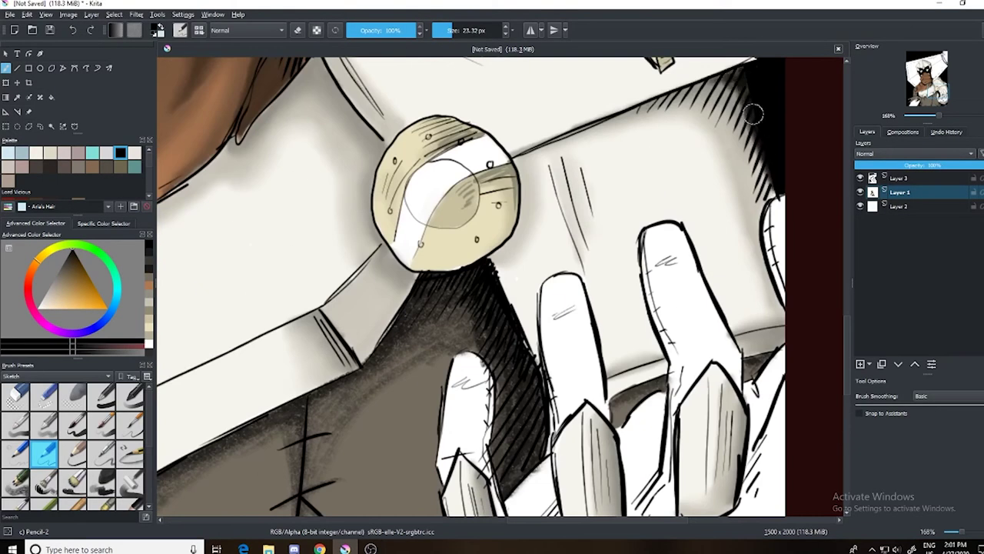
{"action": "scroll", "coordinate": [539, 392], "scroll_direction": "up", "scroll_amount": 3}
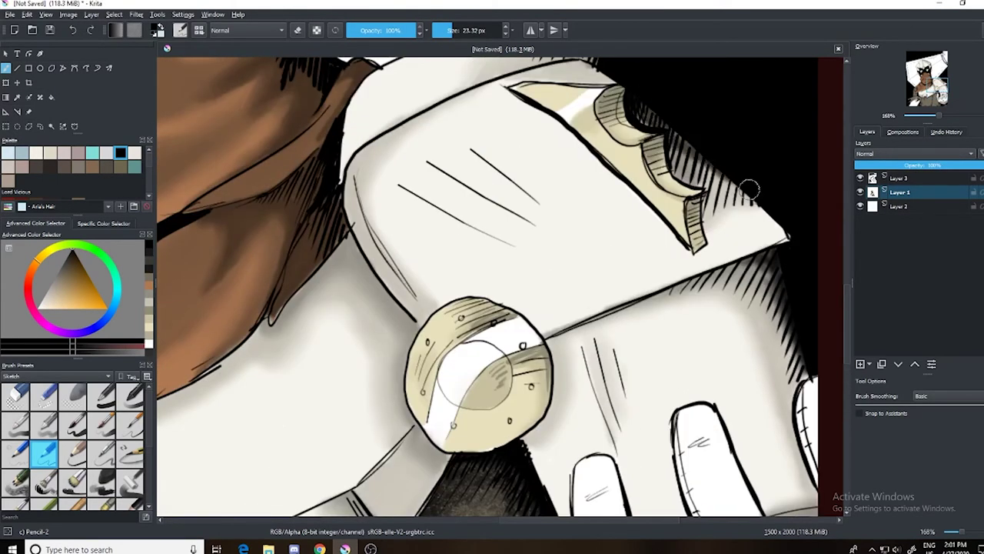
{"action": "scroll", "coordinate": [654, 115], "scroll_direction": "down", "scroll_amount": 10}
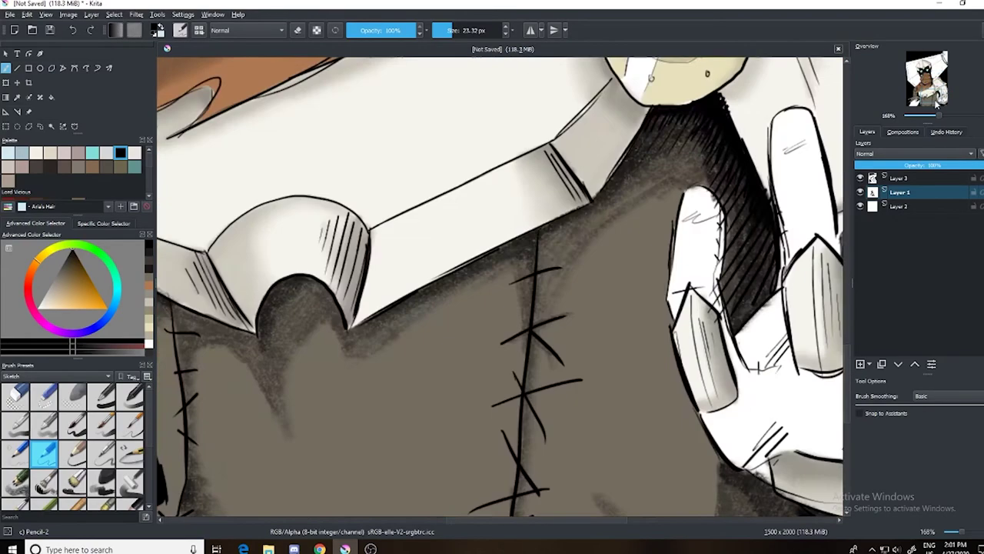
{"action": "scroll", "coordinate": [531, 191], "scroll_direction": "left", "scroll_amount": 5}
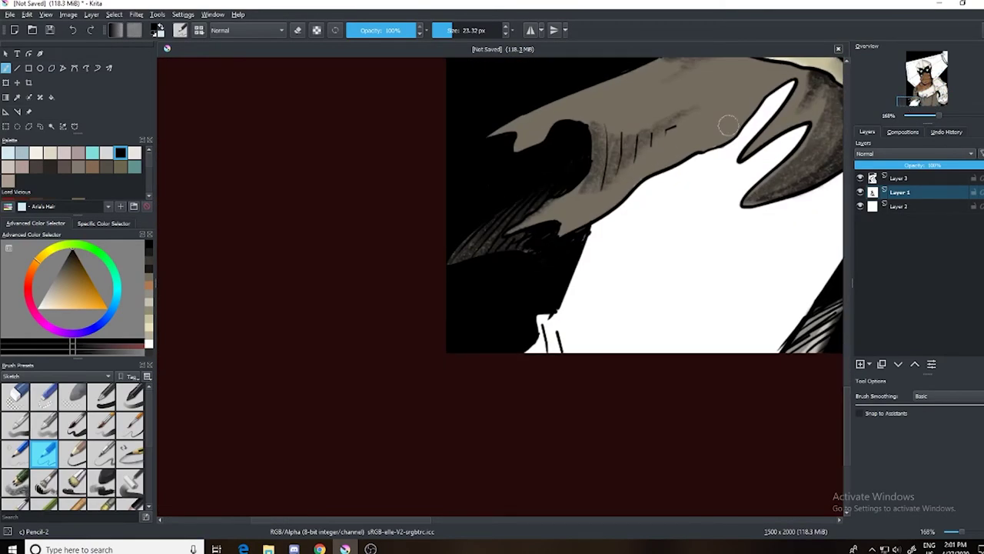
{"action": "scroll", "coordinate": [728, 125], "scroll_direction": "up", "scroll_amount": 5}
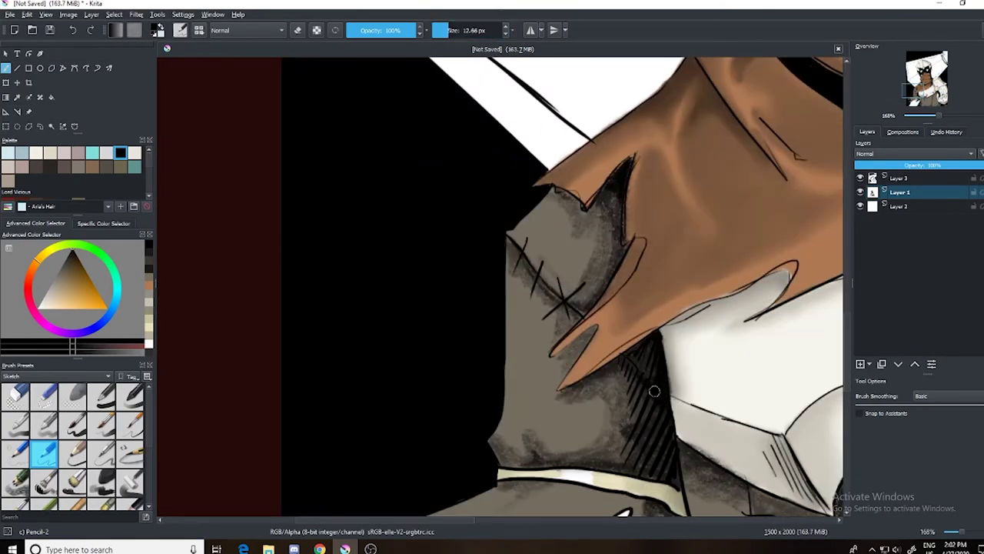
Soften the black shading along the shoulder armour's hatched outer edge with Blender Blur at 18.22 px
{"action": "key", "text": "slash"}
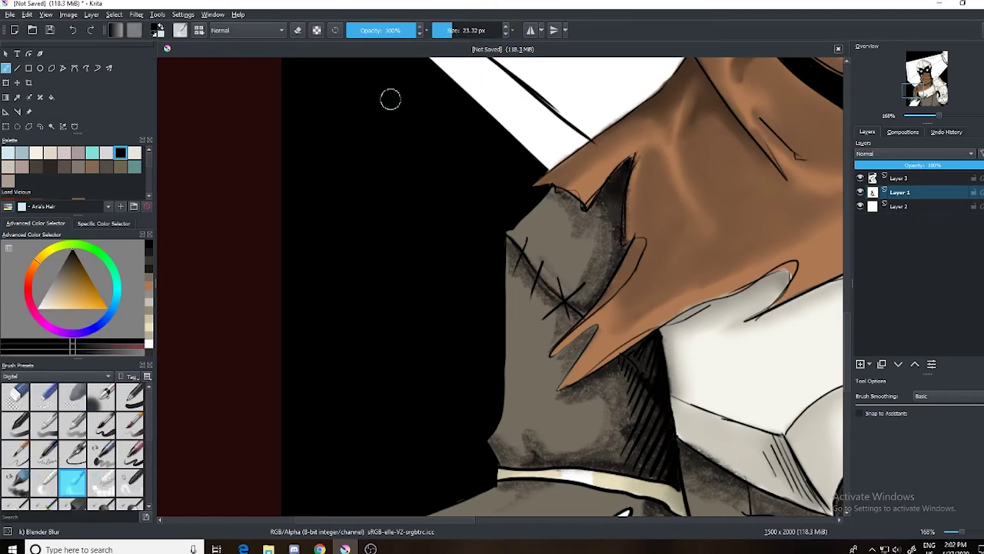
{"action": "scroll", "coordinate": [688, 336], "scroll_direction": "down", "scroll_amount": 5}
{"action": "scroll", "coordinate": [688, 336], "scroll_direction": "right", "scroll_amount": 5}
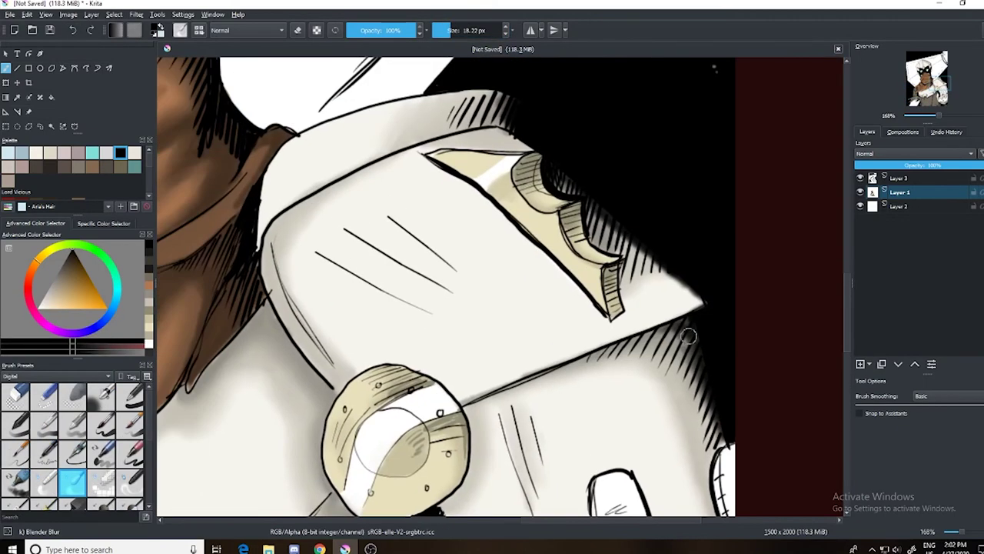
{"action": "scroll", "coordinate": [628, 161], "scroll_direction": "down", "scroll_amount": 5}
{"action": "scroll", "coordinate": [628, 160], "scroll_direction": "down", "scroll_amount": 5}
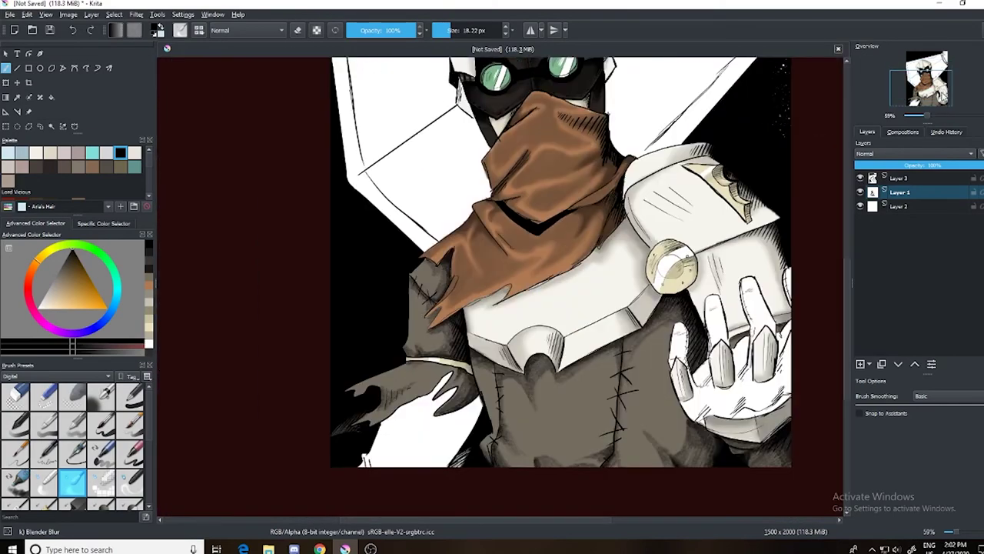
Paint the skin beside the raised hand's outermost armoured finger in reddish brown with the Basic-5 Size brush
{"action": "scroll", "coordinate": [538, 231], "scroll_direction": "down", "scroll_amount": 5}
{"action": "left_click", "coordinate": [77, 278]}
{"action": "scroll", "coordinate": [576, 231], "scroll_direction": "up", "scroll_amount": 5}
{"action": "left_click", "coordinate": [101, 423]}
{"action": "mouse_move", "coordinate": [472, 288]}
{"action": "left_mouse_down"}
{"action": "mouse_move", "coordinate": [582, 197]}
{"action": "mouse_move", "coordinate": [420, 257]}
{"action": "mouse_move", "coordinate": [369, 246]}
{"action": "left_mouse_up"}
{"action": "scroll", "coordinate": [515, 308], "scroll_direction": "up", "scroll_amount": 2}
{"action": "mouse_move", "coordinate": [646, 231]}
{"action": "left_mouse_down"}
{"action": "mouse_move", "coordinate": [615, 269]}
{"action": "mouse_move", "coordinate": [538, 277]}
{"action": "mouse_move", "coordinate": [515, 313]}
{"action": "mouse_move", "coordinate": [650, 223]}
{"action": "mouse_move", "coordinate": [533, 209]}
{"action": "mouse_move", "coordinate": [382, 271]}
{"action": "mouse_move", "coordinate": [479, 296]}
{"action": "mouse_move", "coordinate": [538, 203]}
{"action": "mouse_move", "coordinate": [519, 231]}
{"action": "left_mouse_up"}
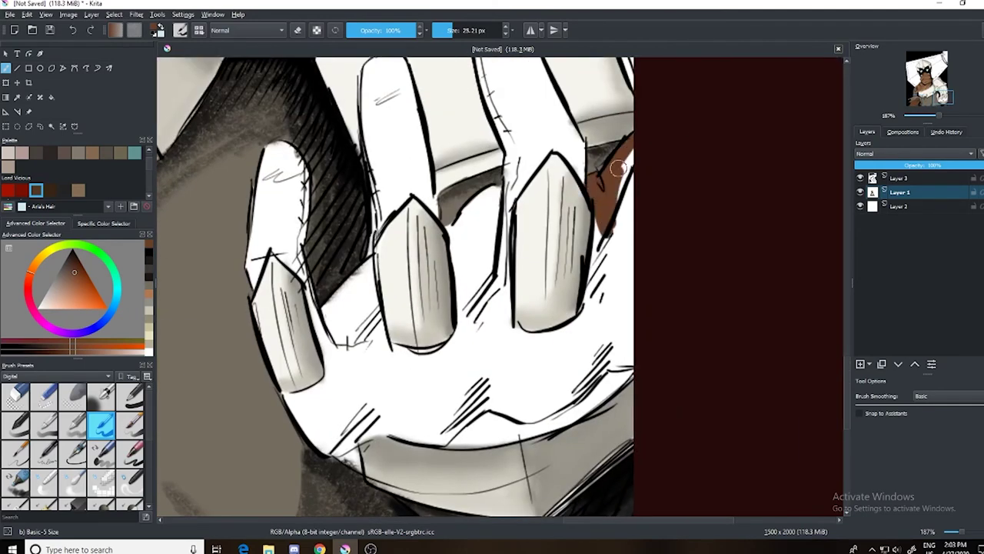
Fill the remaining skin of the raised hand and the bare forearm below the torn sleeve in the same reddish brown
{"action": "left_click_drag", "start_coordinate": [618, 165], "coordinate": [607, 338]}
{"action": "mouse_move", "coordinate": [615, 185]}
{"action": "left_mouse_down"}
{"action": "mouse_move", "coordinate": [479, 210]}
{"action": "mouse_move", "coordinate": [500, 338]}
{"action": "mouse_move", "coordinate": [350, 284]}
{"action": "mouse_move", "coordinate": [319, 362]}
{"action": "mouse_move", "coordinate": [417, 360]}
{"action": "mouse_move", "coordinate": [531, 389]}
{"action": "mouse_move", "coordinate": [584, 415]}
{"action": "mouse_move", "coordinate": [438, 431]}
{"action": "left_mouse_up"}
{"action": "mouse_move", "coordinate": [332, 378]}
{"action": "left_mouse_down"}
{"action": "mouse_move", "coordinate": [452, 378]}
{"action": "mouse_move", "coordinate": [469, 434]}
{"action": "mouse_move", "coordinate": [507, 415]}
{"action": "mouse_move", "coordinate": [461, 422]}
{"action": "left_mouse_up"}
{"action": "left_click_drag", "start_coordinate": [461, 422], "coordinate": [514, 347]}
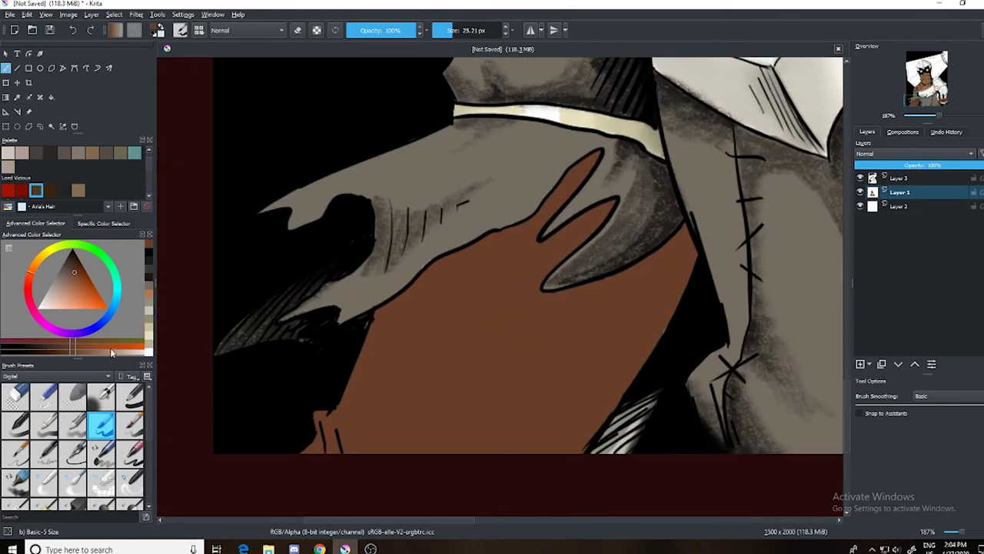
Shade the forearm's edges and the skin under the torn sleeve in dark brown with Pencil-2 at 16.70 px
{"action": "left_click", "coordinate": [44, 452]}
{"action": "left_click", "coordinate": [71, 260]}
{"action": "left_click_drag", "start_coordinate": [598, 154], "coordinate": [519, 225]}
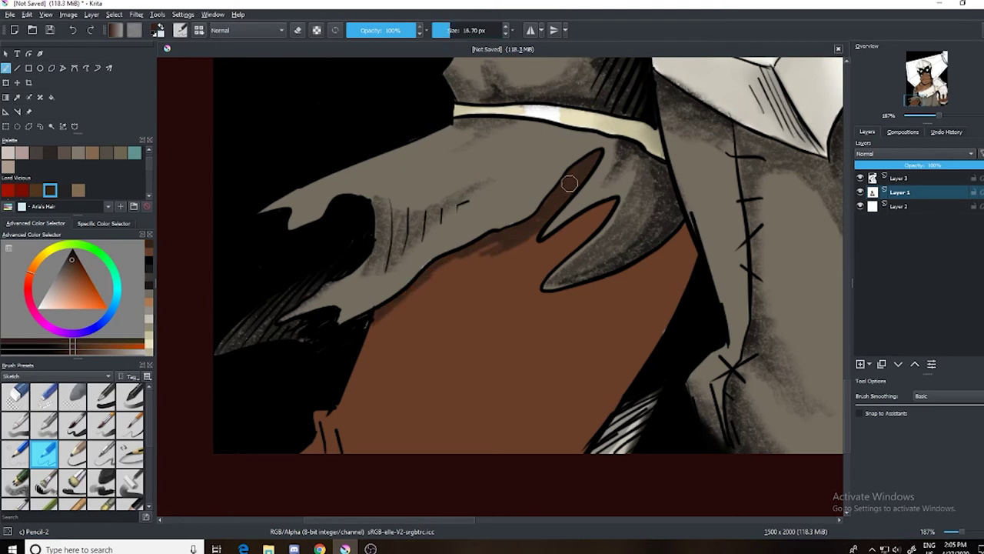
{"action": "mouse_move", "coordinate": [569, 183]}
{"action": "left_mouse_down"}
{"action": "mouse_move", "coordinate": [682, 238]}
{"action": "mouse_move", "coordinate": [680, 281]}
{"action": "mouse_move", "coordinate": [341, 408]}
{"action": "mouse_move", "coordinate": [592, 295]}
{"action": "mouse_move", "coordinate": [657, 309]}
{"action": "mouse_move", "coordinate": [571, 316]}
{"action": "mouse_move", "coordinate": [609, 210]}
{"action": "mouse_move", "coordinate": [536, 288]}
{"action": "left_mouse_up"}
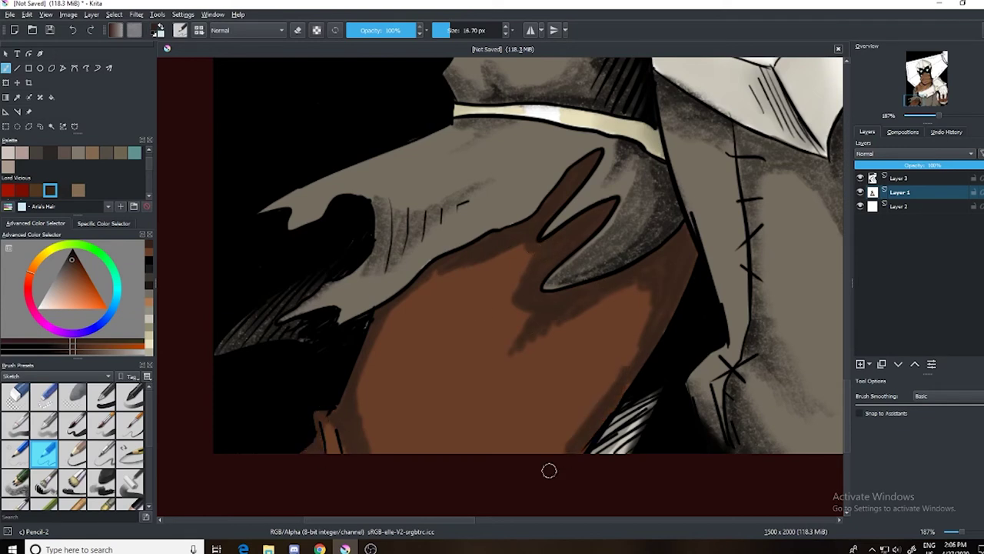
Soften the forearm shading with Blender Blur at 21.53 px and deepen the skin inside the sleeve tears in near-black brown
{"action": "key", "text": "slash"}
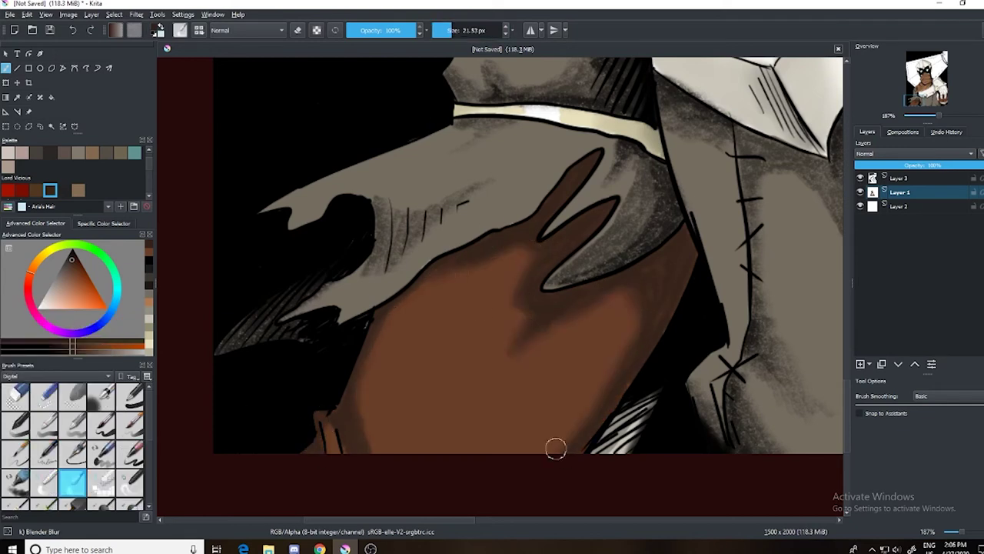
{"action": "key", "text": "slash"}
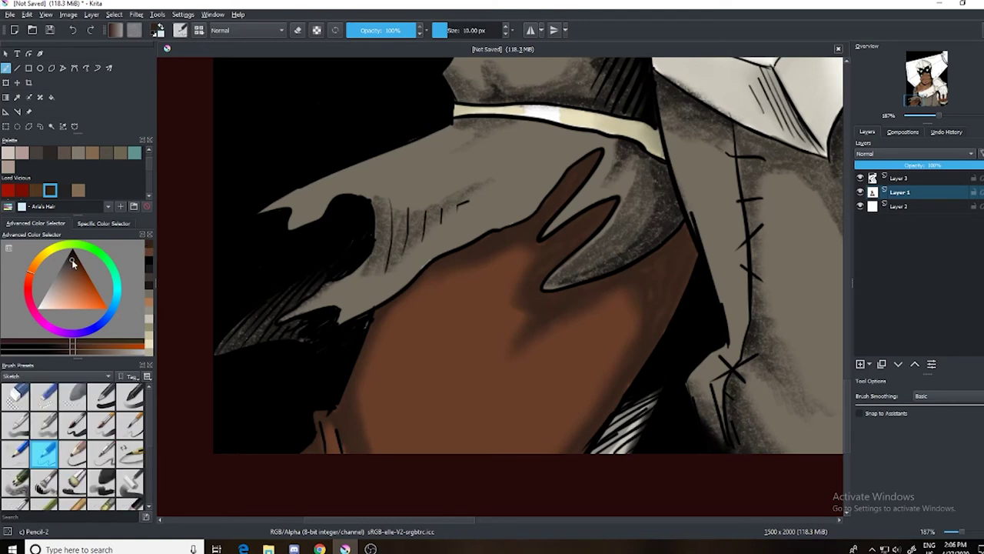
{"action": "left_click_drag", "start_coordinate": [659, 229], "coordinate": [670, 308]}
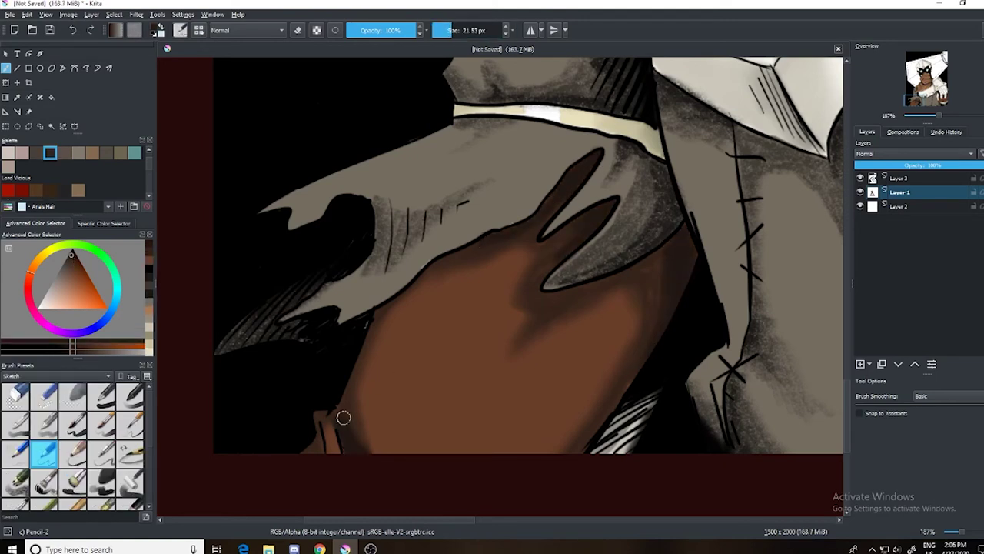
{"action": "key", "text": "slash"}
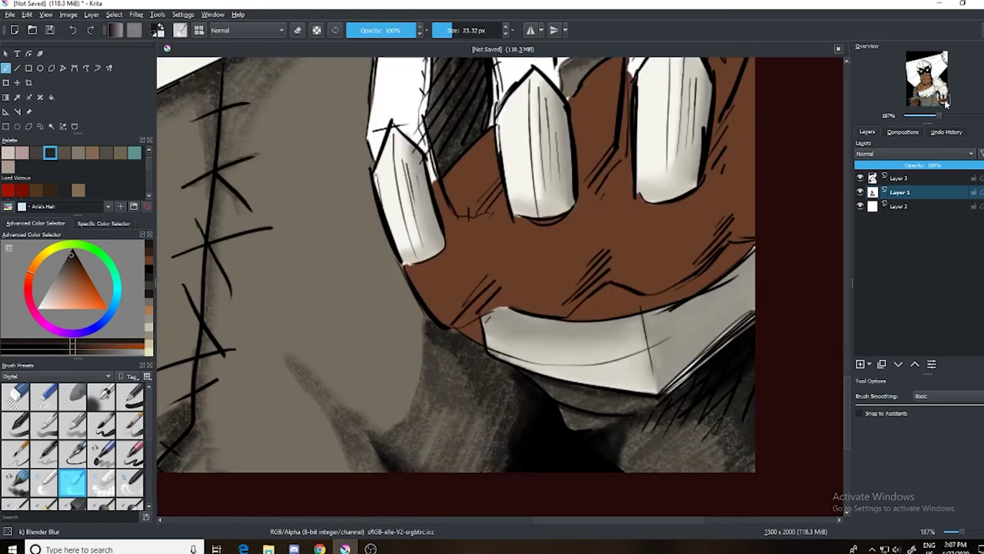
Paint dark brown shadows between the raised hand's fingers and along the palm's lower edge with Pencil-2 at 18.22 px
{"action": "key", "text": "slash"}
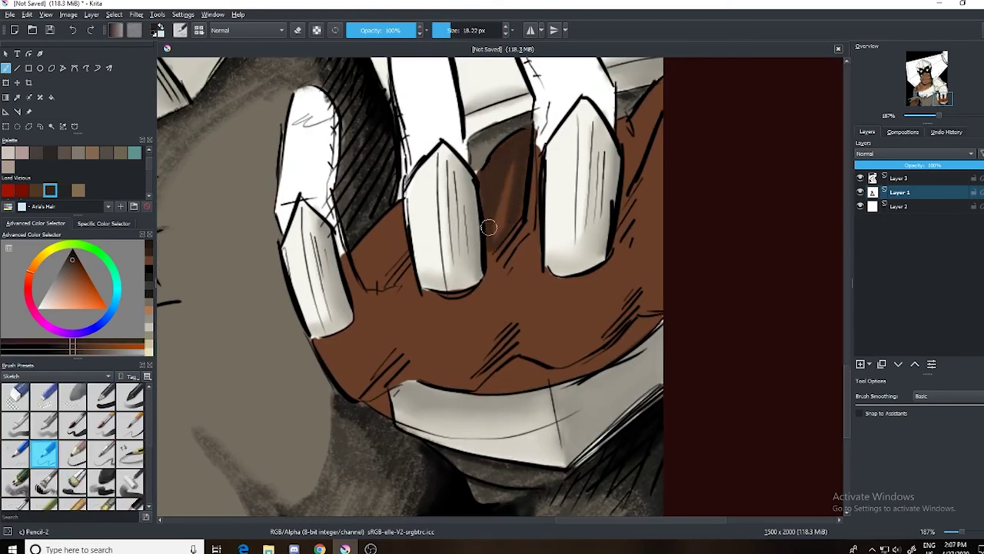
{"action": "left_click_drag", "start_coordinate": [488, 227], "coordinate": [499, 173]}
{"action": "left_click_drag", "start_coordinate": [624, 115], "coordinate": [654, 185]}
{"action": "left_click_drag", "start_coordinate": [399, 208], "coordinate": [362, 265]}
{"action": "mouse_move", "coordinate": [653, 323]}
{"action": "left_mouse_down"}
{"action": "mouse_move", "coordinate": [572, 373]}
{"action": "mouse_move", "coordinate": [480, 389]}
{"action": "left_mouse_up"}
{"action": "left_click_drag", "start_coordinate": [388, 394], "coordinate": [376, 401]}
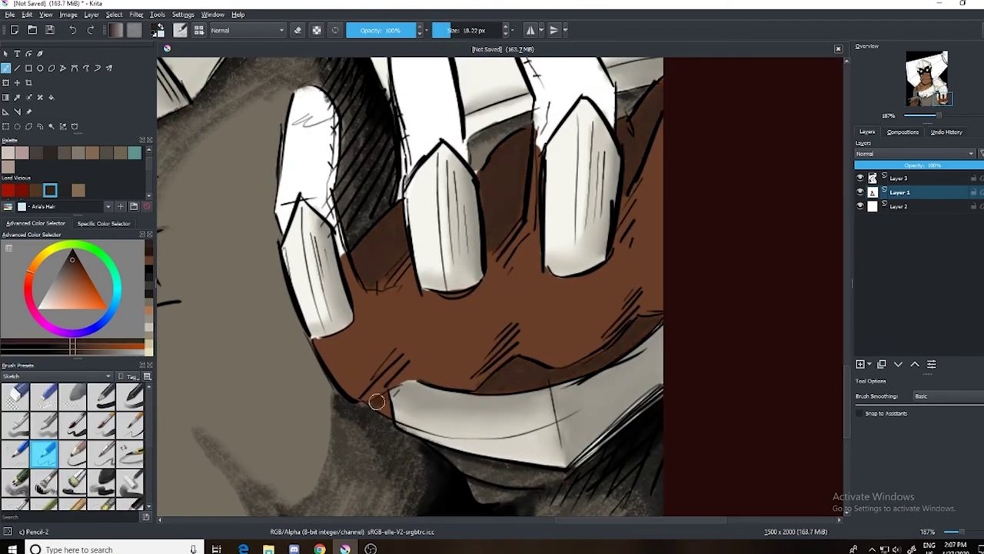
Add dark brown shading over the palm's hatched creases and beside the outermost armoured finger
{"action": "mouse_move", "coordinate": [511, 338]}
{"action": "left_mouse_down"}
{"action": "mouse_move", "coordinate": [437, 377]}
{"action": "mouse_move", "coordinate": [407, 389]}
{"action": "left_mouse_up"}
{"action": "left_click_drag", "start_coordinate": [638, 276], "coordinate": [523, 369]}
{"action": "left_click_drag", "start_coordinate": [531, 227], "coordinate": [492, 292]}
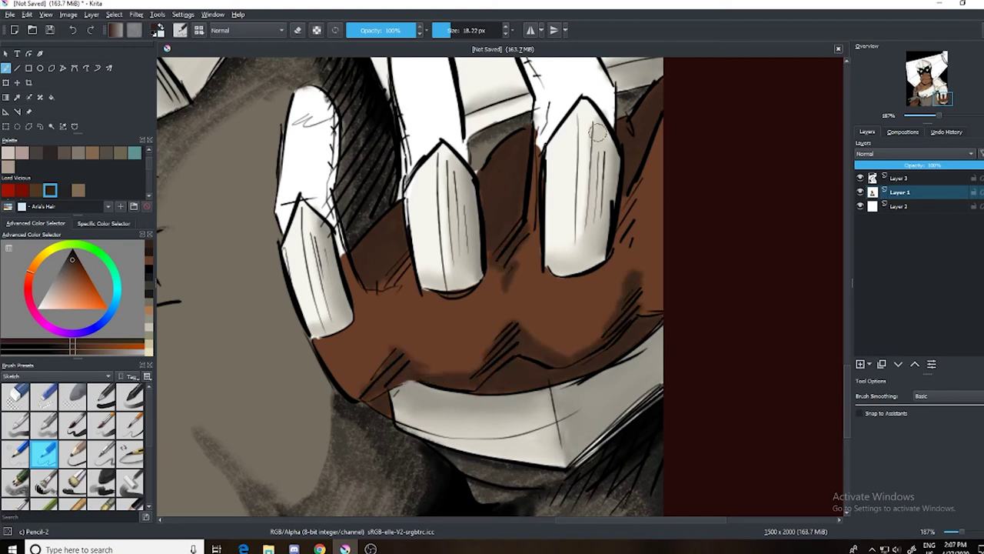
{"action": "mouse_move", "coordinate": [653, 127]}
{"action": "left_mouse_down"}
{"action": "mouse_move", "coordinate": [618, 249]}
{"action": "mouse_move", "coordinate": [565, 350]}
{"action": "left_mouse_up"}
Fill the raised hand's white fingers in reddish brown with the Basic-5 Size brush at 23.32 px
{"action": "left_click", "coordinate": [36, 190]}
{"action": "left_click", "coordinate": [72, 424]}
{"action": "mouse_move", "coordinate": [304, 96]}
{"action": "left_mouse_down"}
{"action": "mouse_move", "coordinate": [329, 187]}
{"action": "mouse_move", "coordinate": [280, 216]}
{"action": "left_mouse_up"}
{"action": "left_click_drag", "start_coordinate": [770, 81], "coordinate": [878, 219]}
{"action": "mouse_move", "coordinate": [538, 146]}
{"action": "left_mouse_down"}
{"action": "mouse_move", "coordinate": [507, 230]}
{"action": "mouse_move", "coordinate": [511, 281]}
{"action": "mouse_move", "coordinate": [538, 326]}
{"action": "left_mouse_up"}
{"action": "left_click_drag", "start_coordinate": [569, 215], "coordinate": [530, 300]}
{"action": "left_click_drag", "start_coordinate": [577, 177], "coordinate": [553, 293]}
{"action": "mouse_move", "coordinate": [621, 77]}
{"action": "left_mouse_down"}
{"action": "mouse_move", "coordinate": [618, 96]}
{"action": "mouse_move", "coordinate": [645, 158]}
{"action": "mouse_move", "coordinate": [696, 231]}
{"action": "left_mouse_up"}
{"action": "key", "text": "ctrl+z"}
{"action": "left_click_drag", "start_coordinate": [646, 169], "coordinate": [707, 246]}
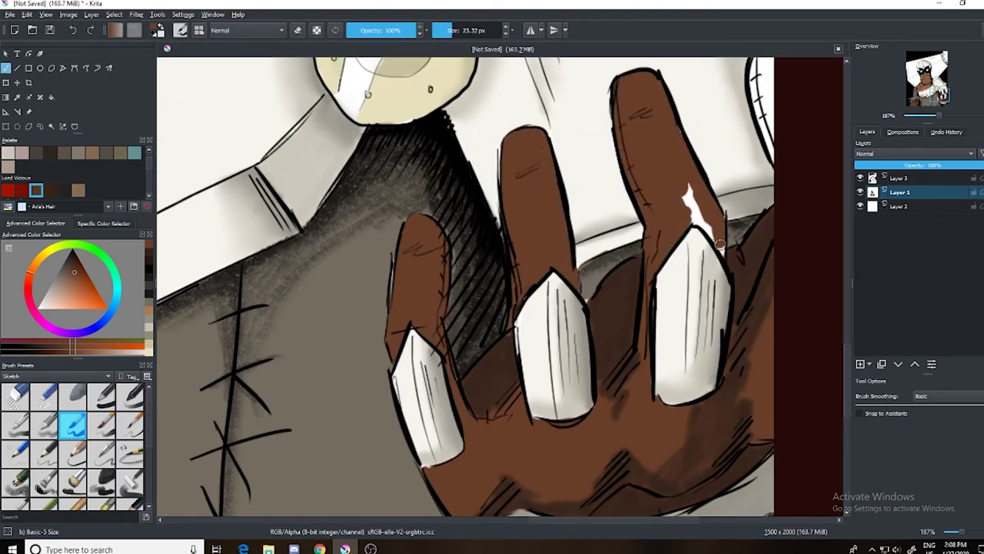
{"action": "left_click_drag", "start_coordinate": [692, 185], "coordinate": [715, 253]}
Shade the edges and joints of the three raised fingers in dark brown with Pencil-2 at 16.70 px
{"action": "left_click_drag", "start_coordinate": [715, 253], "coordinate": [661, 369]}
{"action": "left_click_drag", "start_coordinate": [715, 192], "coordinate": [711, 308]}
{"action": "key", "text": "/"}
{"action": "mouse_move", "coordinate": [600, 230]}
{"action": "left_mouse_down"}
{"action": "mouse_move", "coordinate": [566, 279]}
{"action": "mouse_move", "coordinate": [653, 348]}
{"action": "left_mouse_up"}
{"action": "left_click", "coordinate": [932, 98]}
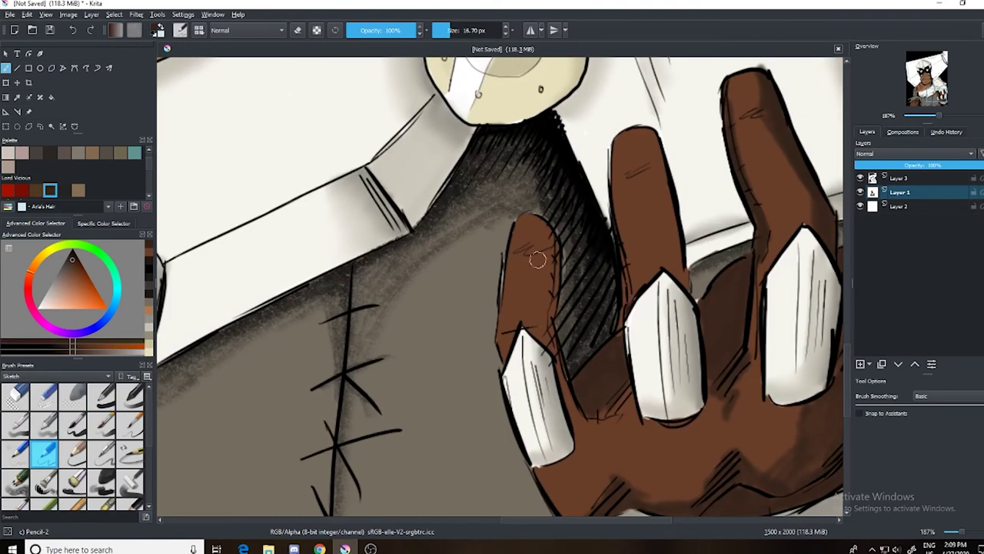
{"action": "left_click_drag", "start_coordinate": [537, 260], "coordinate": [561, 385]}
{"action": "mouse_move", "coordinate": [646, 131]}
{"action": "left_mouse_down"}
{"action": "mouse_move", "coordinate": [673, 254]}
{"action": "mouse_move", "coordinate": [630, 338]}
{"action": "left_mouse_up"}
{"action": "left_click_drag", "start_coordinate": [649, 231], "coordinate": [665, 246]}
Deepen the shadows between the fingers and along the lower palm in near-black brown and soften them with Blender Blur
{"action": "left_click", "coordinate": [942, 108]}
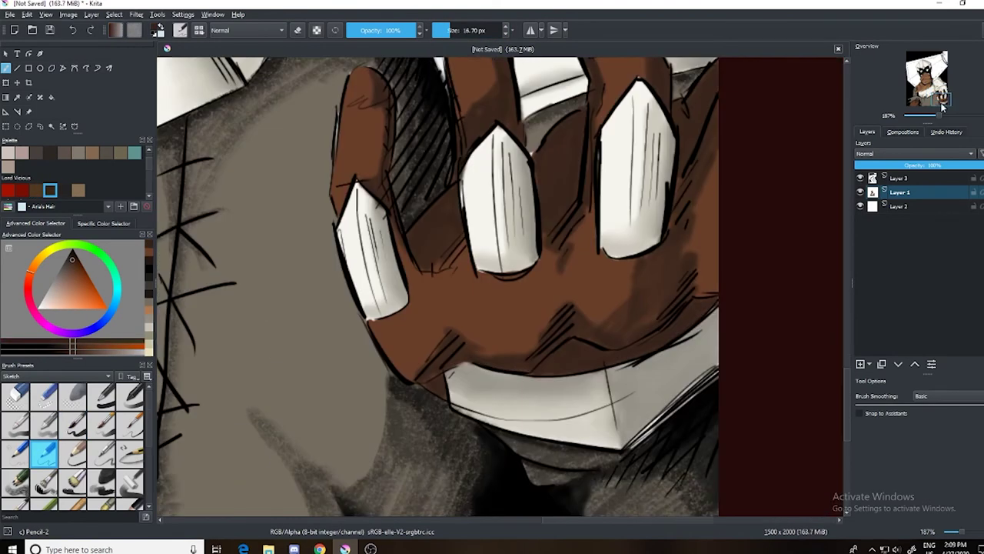
{"action": "left_click", "coordinate": [943, 106]}
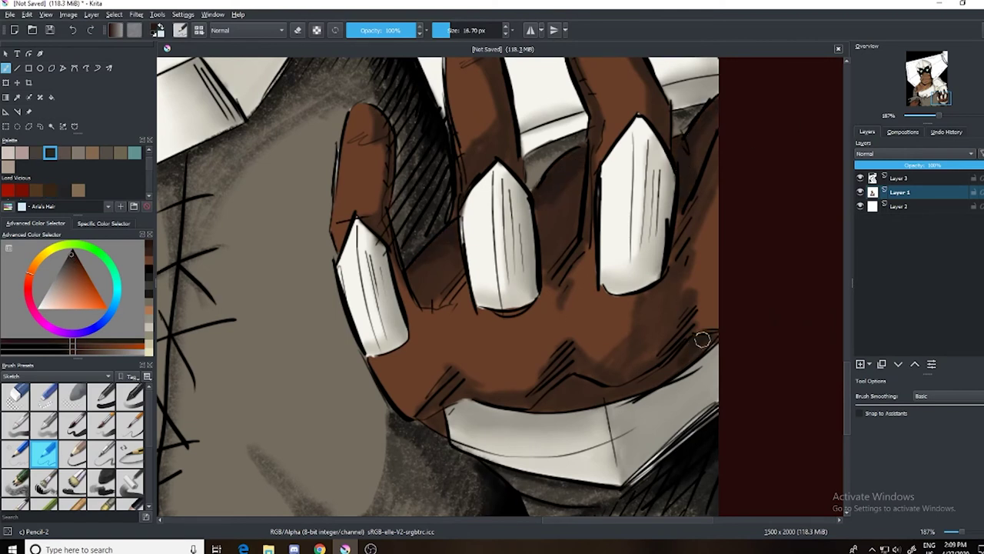
{"action": "left_click_drag", "start_coordinate": [702, 340], "coordinate": [658, 383]}
{"action": "left_click", "coordinate": [544, 63]}
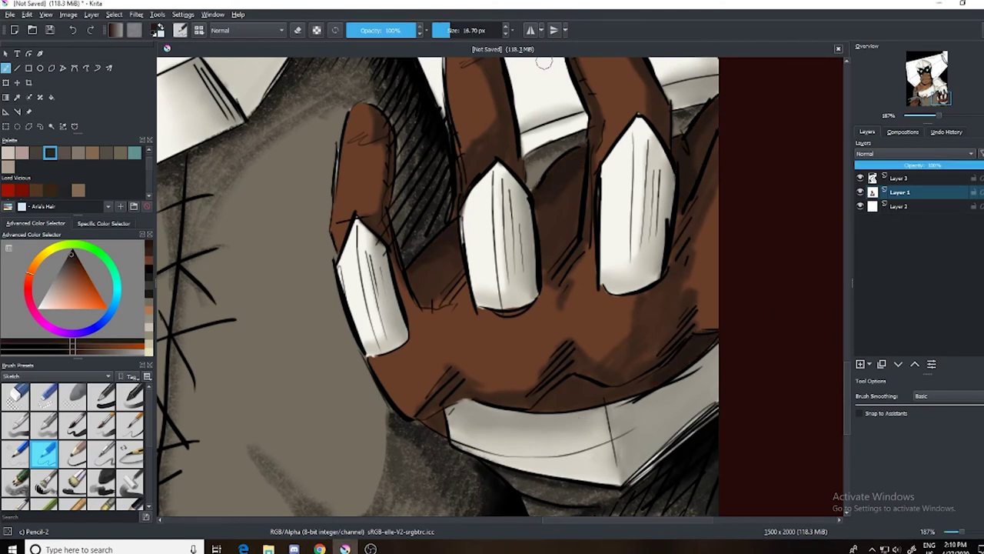
{"action": "left_click_drag", "start_coordinate": [681, 206], "coordinate": [668, 269]}
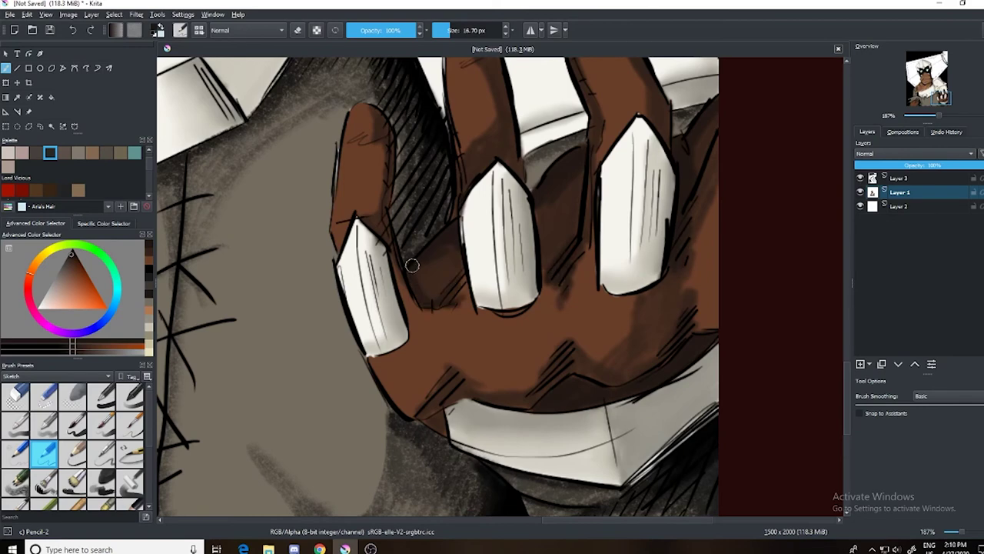
{"action": "key", "text": "minus"}
{"action": "left_click", "coordinate": [73, 481]}
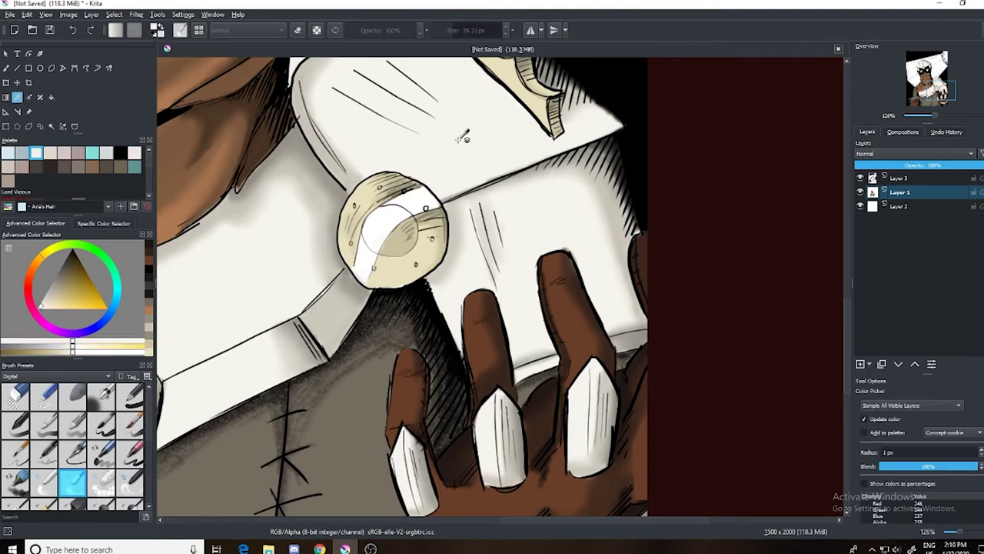
Try lining the edges of the large white slab behind the head in yellow with the Basic-5 Size brush at 43 px
{"action": "left_click", "coordinate": [101, 426]}
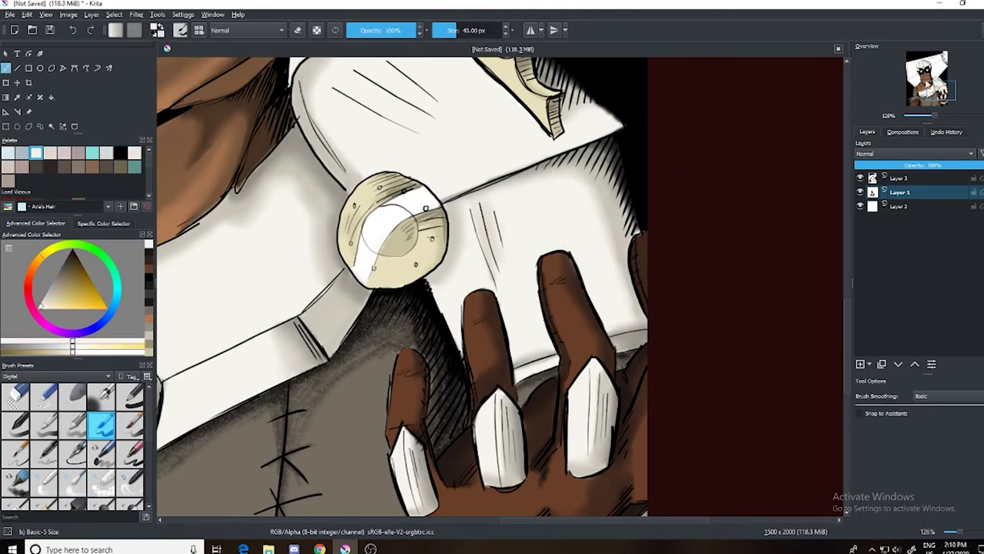
{"action": "key", "text": "minus"}
{"action": "key", "text": "minus"}
{"action": "key", "text": "minus"}
{"action": "right_click", "coordinate": [567, 223]}
{"action": "key", "text": "plus"}
{"action": "key", "text": "plus"}
{"action": "scroll", "coordinate": [73, 169], "scroll_direction": "down", "scroll_amount": 2}
{"action": "left_click", "coordinate": [120, 185]}
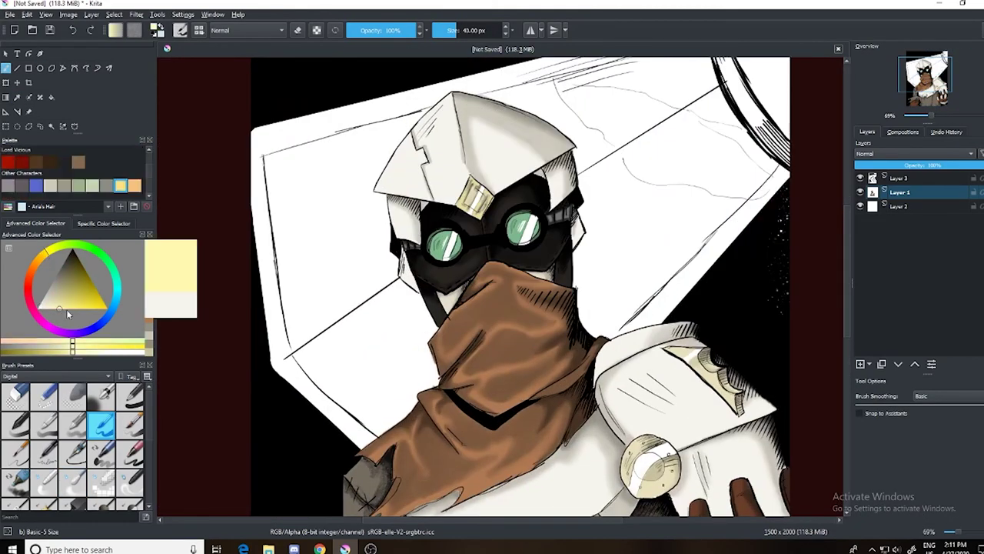
{"action": "scroll", "coordinate": [807, 106], "scroll_direction": "up", "scroll_amount": 3}
{"action": "key", "text": "v"}
{"action": "mouse_move", "coordinate": [277, 224]}
{"action": "left_mouse_down"}
{"action": "mouse_move", "coordinate": [692, 120]}
{"action": "mouse_move", "coordinate": [675, 123]}
{"action": "mouse_move", "coordinate": [709, 184]}
{"action": "mouse_move", "coordinate": [582, 254]}
{"action": "left_mouse_up"}
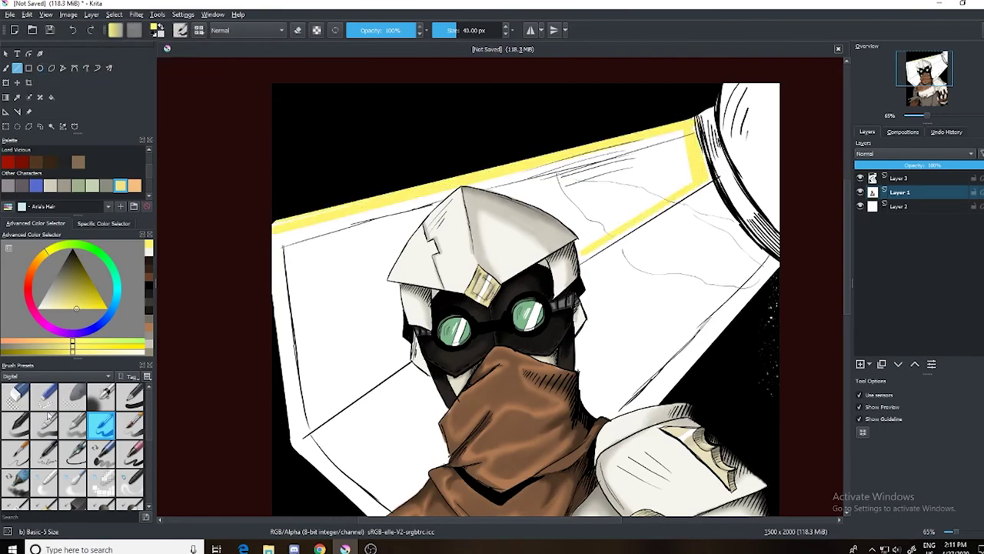
{"action": "key", "text": "b"}
{"action": "scroll", "coordinate": [582, 254], "scroll_direction": "up", "scroll_amount": 4}
{"action": "scroll", "coordinate": [362, 407], "scroll_direction": "down", "scroll_amount": 4}
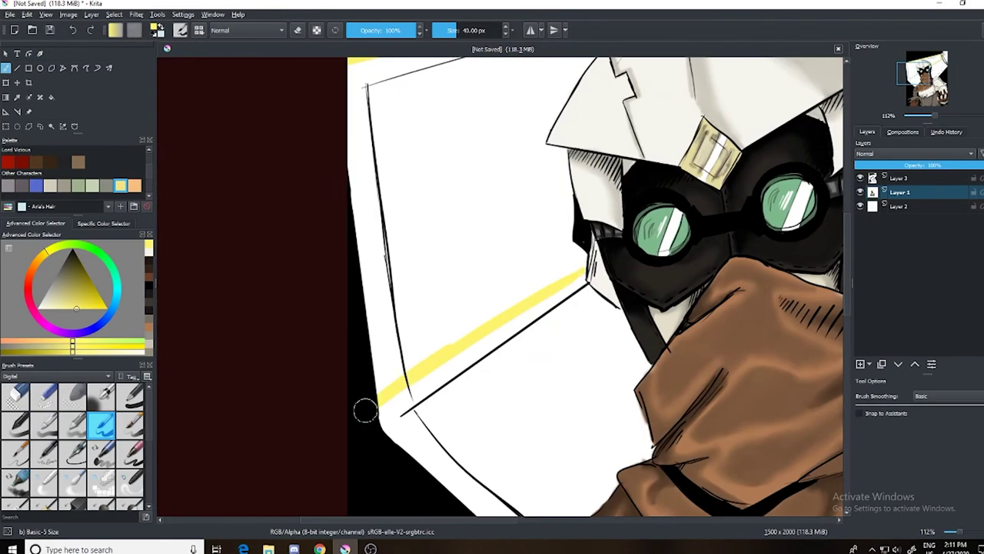
{"action": "right_click", "coordinate": [605, 246]}
{"action": "scroll", "coordinate": [549, 308], "scroll_direction": "down", "scroll_amount": 4}
{"action": "scroll", "coordinate": [473, 519], "scroll_direction": "up", "scroll_amount": 4}
Undo the yellow strokes on the slab
{"action": "key", "text": "ctrl+z"}
{"action": "key", "text": "ctrl+z"}
{"action": "key", "text": "ctrl+z"}
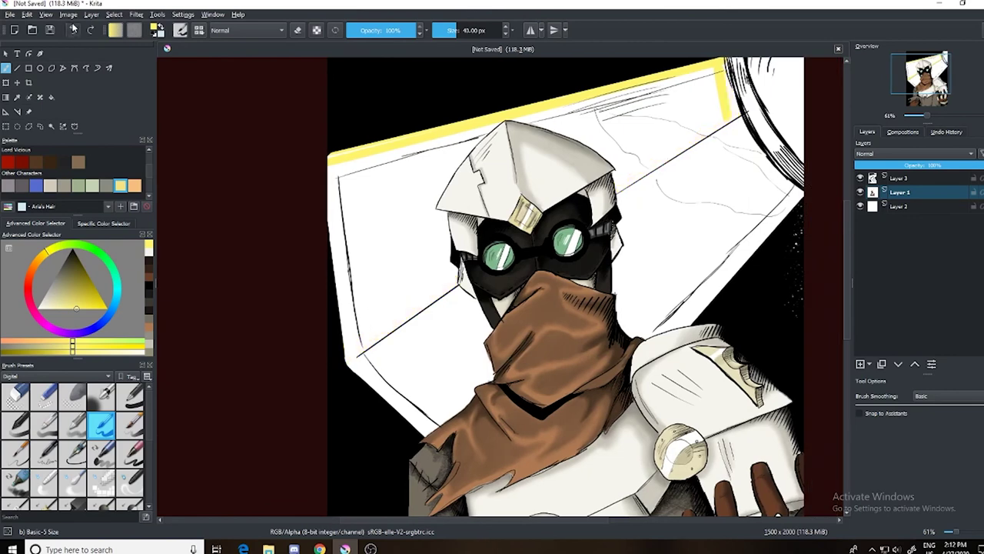
{"action": "scroll", "coordinate": [71, 202], "scroll_direction": "up", "scroll_amount": 2}
Paint light grey shadows on the slab between the helmet, shoulder armour and ringed handle with Basic-5 Size at 43 px
{"action": "mouse_move", "coordinate": [738, 119]}
{"action": "left_mouse_down"}
{"action": "mouse_move", "coordinate": [749, 250]}
{"action": "mouse_move", "coordinate": [765, 228]}
{"action": "left_mouse_up"}
{"action": "right_click", "coordinate": [633, 303]}
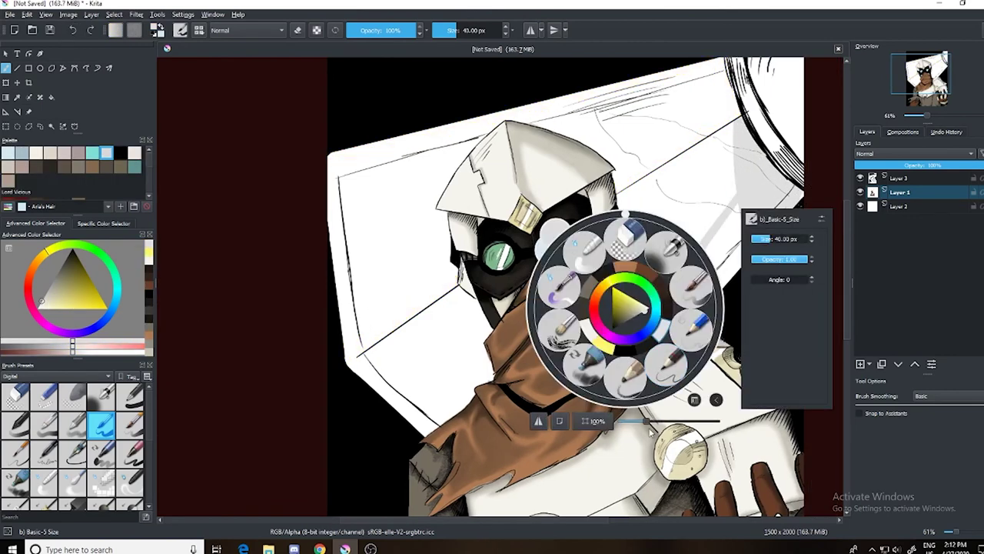
{"action": "scroll", "coordinate": [651, 309], "scroll_direction": "up", "scroll_amount": 5}
{"action": "left_click_drag", "start_coordinate": [607, 359], "coordinate": [461, 415]}
{"action": "mouse_move", "coordinate": [719, 80]}
{"action": "left_mouse_down"}
{"action": "mouse_move", "coordinate": [710, 139]}
{"action": "mouse_move", "coordinate": [584, 354]}
{"action": "left_mouse_up"}
{"action": "mouse_move", "coordinate": [665, 123]}
{"action": "left_mouse_down"}
{"action": "mouse_move", "coordinate": [629, 217]}
{"action": "mouse_move", "coordinate": [431, 307]}
{"action": "mouse_move", "coordinate": [403, 361]}
{"action": "mouse_move", "coordinate": [443, 314]}
{"action": "left_mouse_up"}
{"action": "scroll", "coordinate": [461, 308], "scroll_direction": "down", "scroll_amount": 3}
{"action": "scroll", "coordinate": [461, 307], "scroll_direction": "up", "scroll_amount": 2}
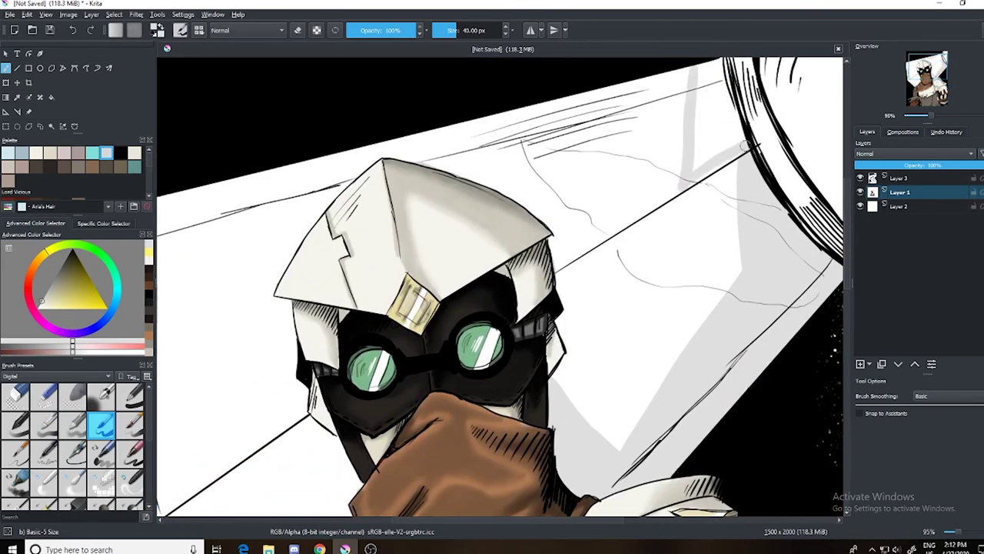
{"action": "left_click_drag", "start_coordinate": [746, 65], "coordinate": [725, 136]}
{"action": "left_click_drag", "start_coordinate": [730, 85], "coordinate": [696, 169]}
Fill the slab's lower facet beside the scarf in light grey
{"action": "key", "text": "m"}
{"action": "scroll", "coordinate": [660, 134], "scroll_direction": "up", "scroll_amount": 2}
{"action": "mouse_move", "coordinate": [660, 135]}
{"action": "left_mouse_down"}
{"action": "mouse_move", "coordinate": [503, 259]}
{"action": "mouse_move", "coordinate": [554, 411]}
{"action": "mouse_move", "coordinate": [657, 420]}
{"action": "mouse_move", "coordinate": [615, 425]}
{"action": "mouse_move", "coordinate": [671, 269]}
{"action": "left_mouse_up"}
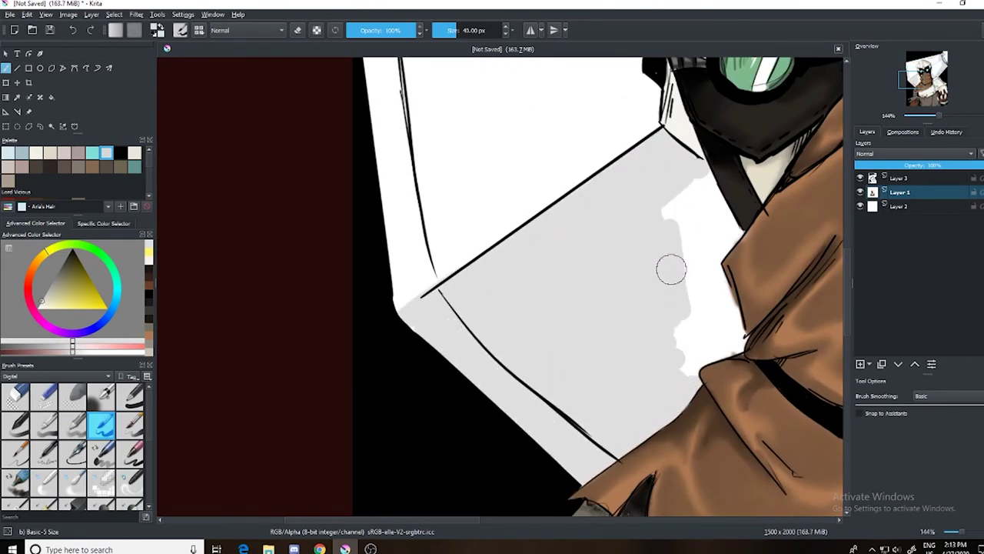
{"action": "mouse_move", "coordinate": [697, 186]}
{"action": "left_mouse_down"}
{"action": "mouse_move", "coordinate": [670, 208]}
{"action": "mouse_move", "coordinate": [709, 275]}
{"action": "mouse_move", "coordinate": [692, 353]}
{"action": "left_mouse_up"}
{"action": "right_click", "coordinate": [625, 204]}
{"action": "left_click_drag", "start_coordinate": [689, 320], "coordinate": [662, 322]}
Add light grey shading to the slab's upper facet near the handle and along its upper and outer inner borders
{"action": "mouse_move", "coordinate": [540, 261]}
{"action": "left_mouse_down"}
{"action": "mouse_move", "coordinate": [496, 129]}
{"action": "mouse_move", "coordinate": [486, 136]}
{"action": "left_mouse_up"}
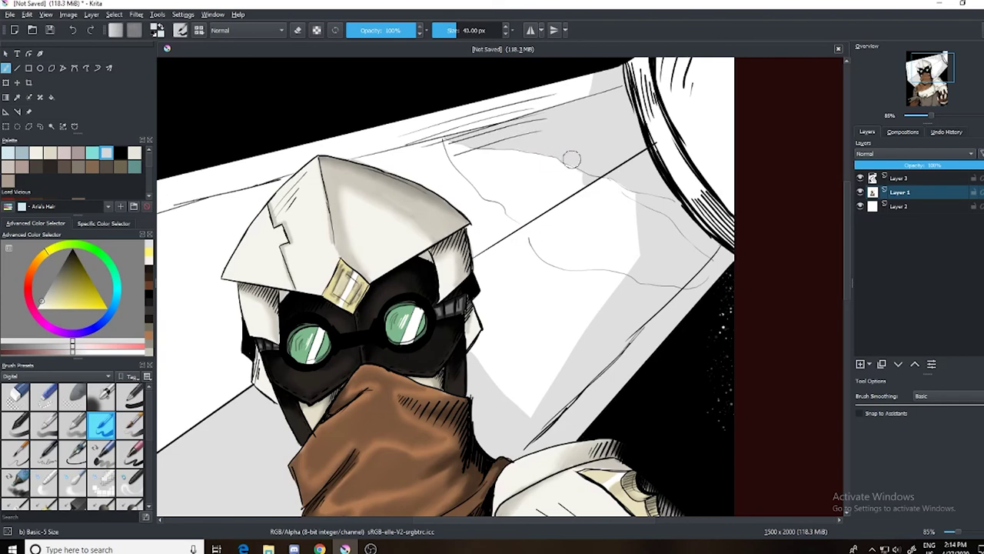
{"action": "left_click_drag", "start_coordinate": [588, 122], "coordinate": [799, 77]}
{"action": "mouse_move", "coordinate": [335, 177]}
{"action": "left_mouse_down"}
{"action": "mouse_move", "coordinate": [353, 254]}
{"action": "mouse_move", "coordinate": [405, 146]}
{"action": "left_mouse_up"}
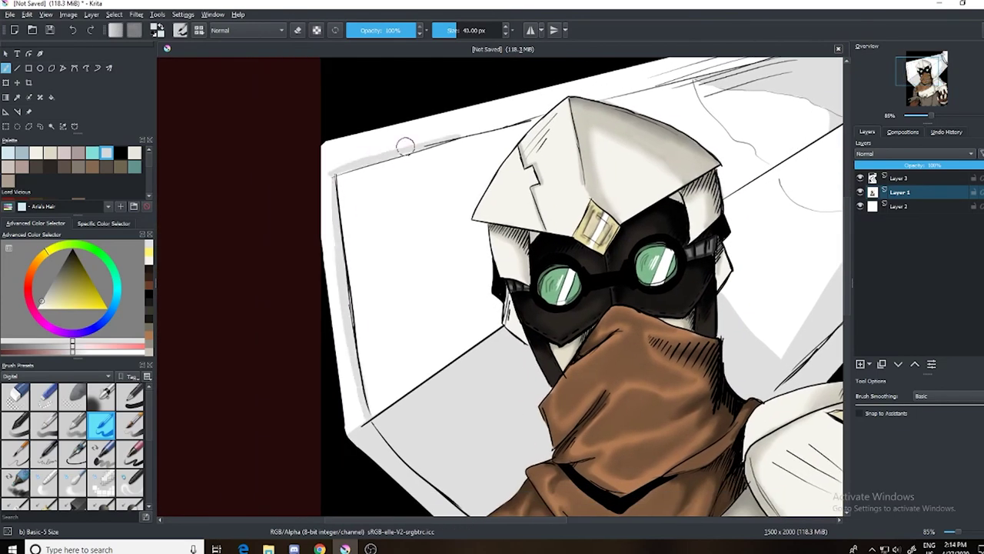
{"action": "left_click_drag", "start_coordinate": [662, 80], "coordinate": [613, 113]}
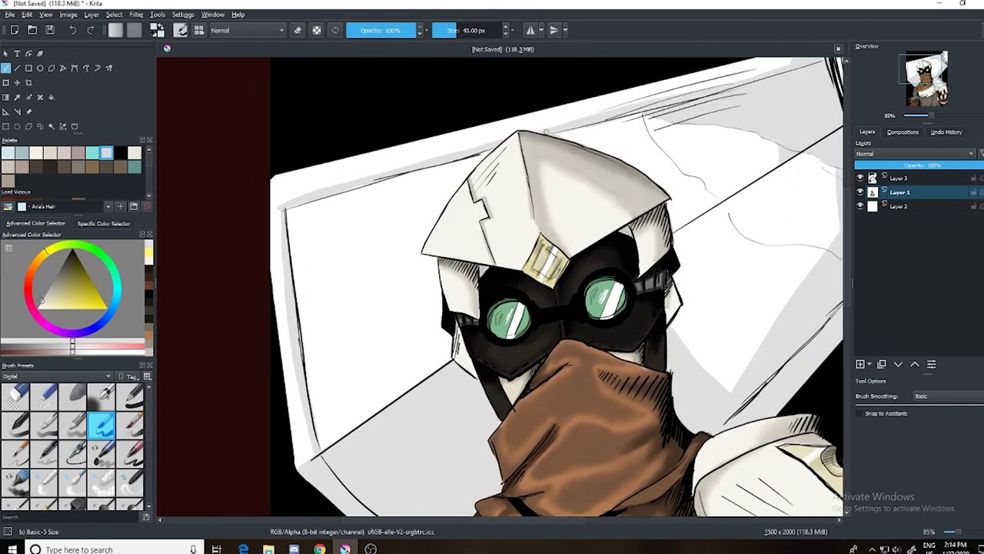
{"action": "mouse_move", "coordinate": [554, 323]}
{"action": "left_mouse_down"}
{"action": "mouse_move", "coordinate": [515, 130]}
{"action": "mouse_move", "coordinate": [246, 431]}
{"action": "left_mouse_up"}
Colour the slab's cylindrical handle and its ring in darker and lighter grey tones
{"action": "right_click", "coordinate": [620, 158]}
{"action": "mouse_move", "coordinate": [592, 123]}
{"action": "left_mouse_down"}
{"action": "mouse_move", "coordinate": [600, 231]}
{"action": "mouse_move", "coordinate": [653, 308]}
{"action": "left_mouse_up"}
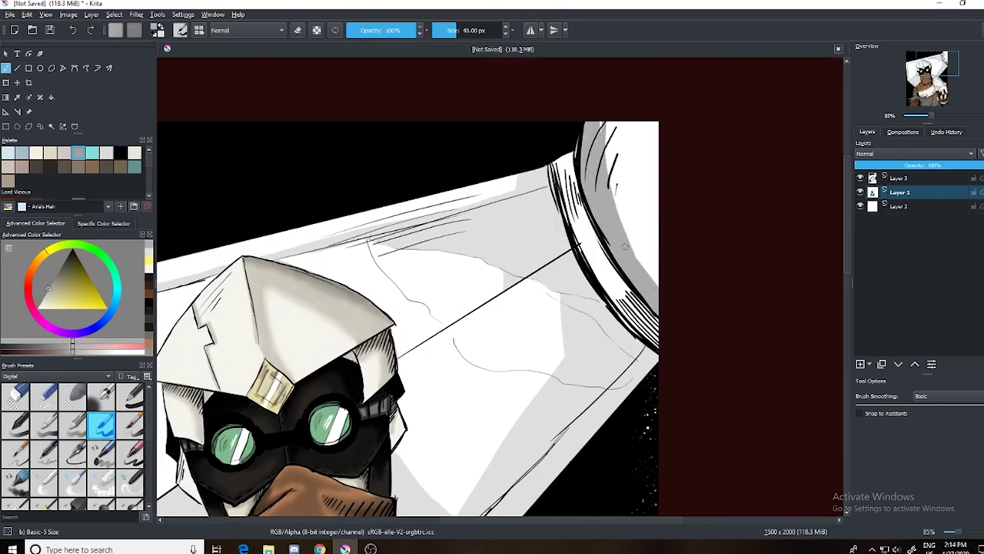
{"action": "left_click_drag", "start_coordinate": [624, 246], "coordinate": [607, 127]}
{"action": "left_click_drag", "start_coordinate": [584, 231], "coordinate": [650, 338]}
{"action": "key", "text": "l"}
{"action": "left_click_drag", "start_coordinate": [615, 123], "coordinate": [654, 285]}
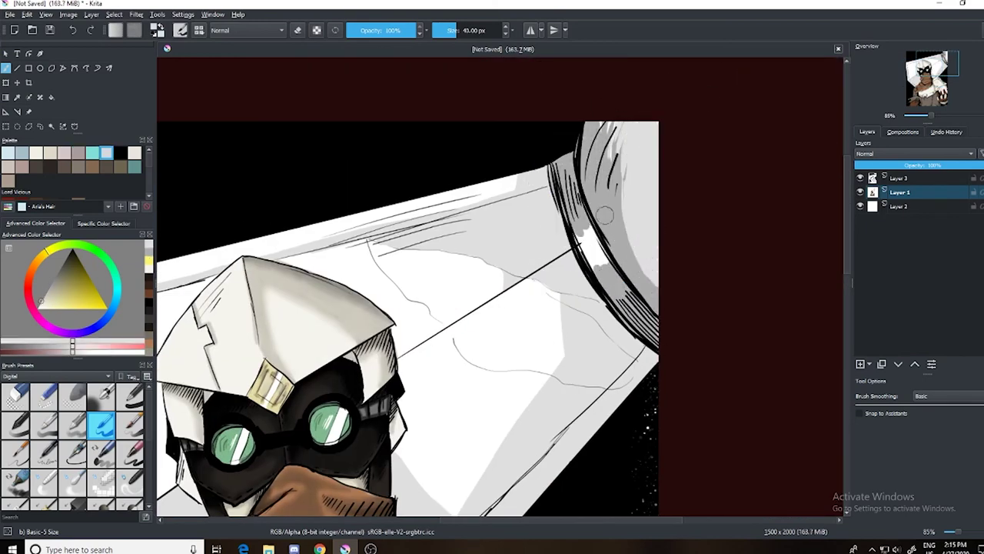
Paint an off-white highlight on the handle and blend its grey tones with Blender Blur at 29.29 px
{"action": "key", "text": "l"}
{"action": "left_click_drag", "start_coordinate": [632, 127], "coordinate": [639, 208]}
{"action": "key", "text": "slash"}
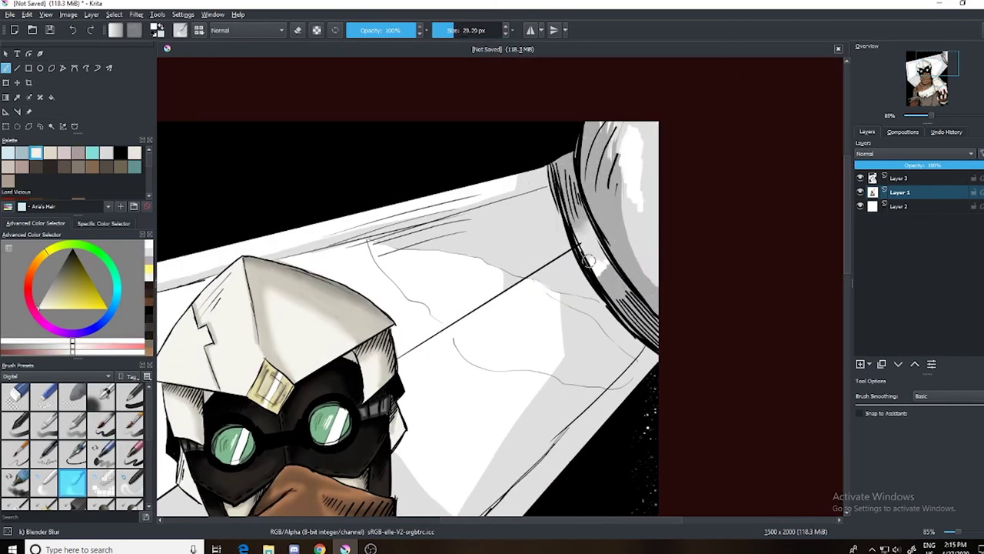
{"action": "key", "text": "slash"}
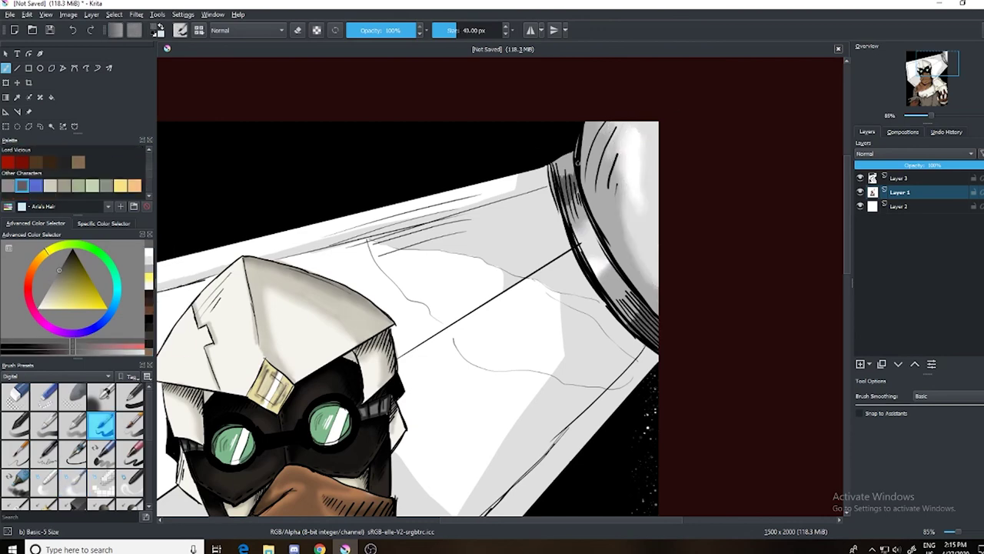
Soften the edges of the slab's light grey shadows with Blender Blur at 31.49 px
{"action": "key", "text": "slash"}
{"action": "right_click", "coordinate": [527, 253]}
{"action": "scroll", "coordinate": [652, 216], "scroll_direction": "down", "scroll_amount": 5}
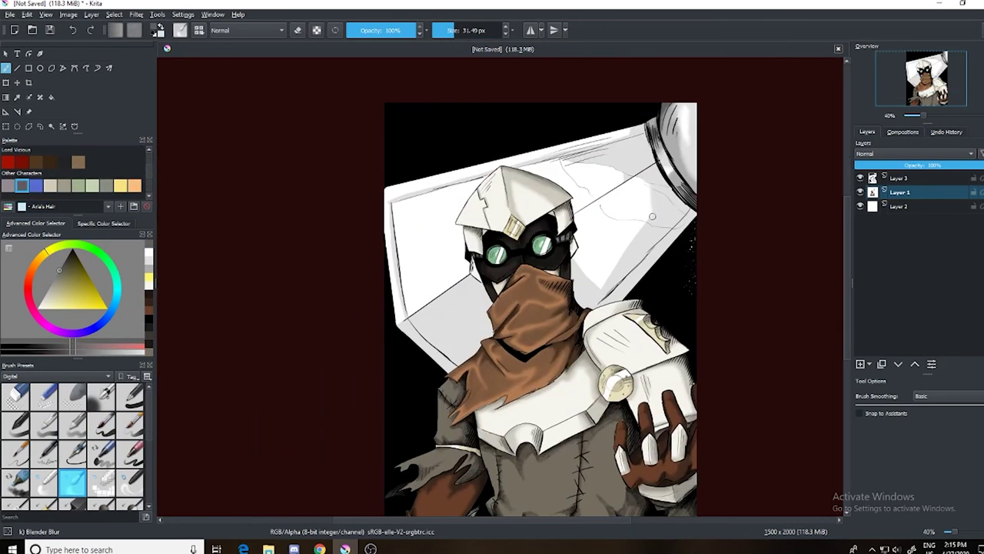
{"action": "scroll", "coordinate": [552, 292], "scroll_direction": "up", "scroll_amount": 2}
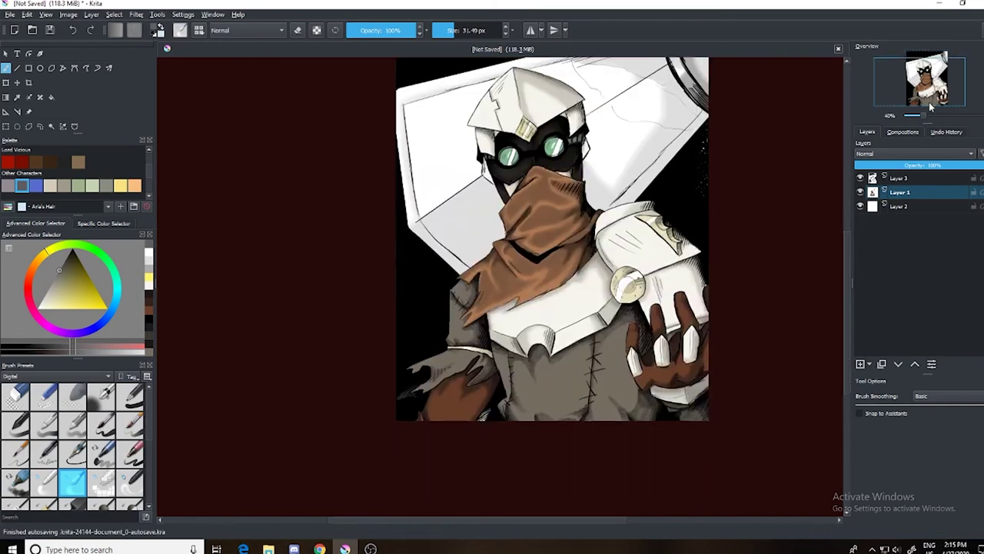
{"action": "right_click", "coordinate": [552, 291]}
{"action": "scroll", "coordinate": [553, 291], "scroll_direction": "down", "scroll_amount": 3}
{"action": "scroll", "coordinate": [525, 279], "scroll_direction": "up", "scroll_amount": 1}
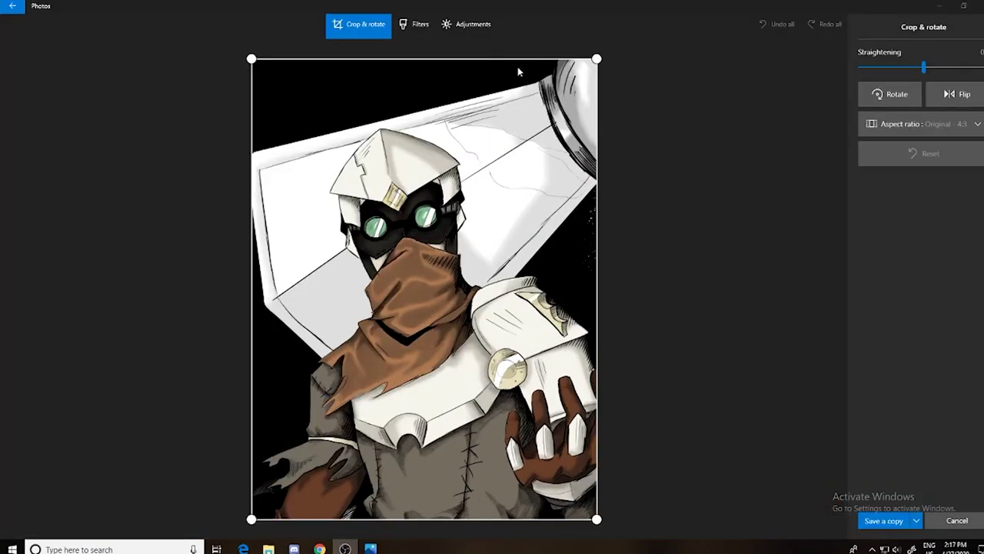
In Photos, adjust the picture's light and colour, raise the clarity slightly, apply a strong vignette, and save a copy
{"action": "left_click", "coordinate": [466, 24]}
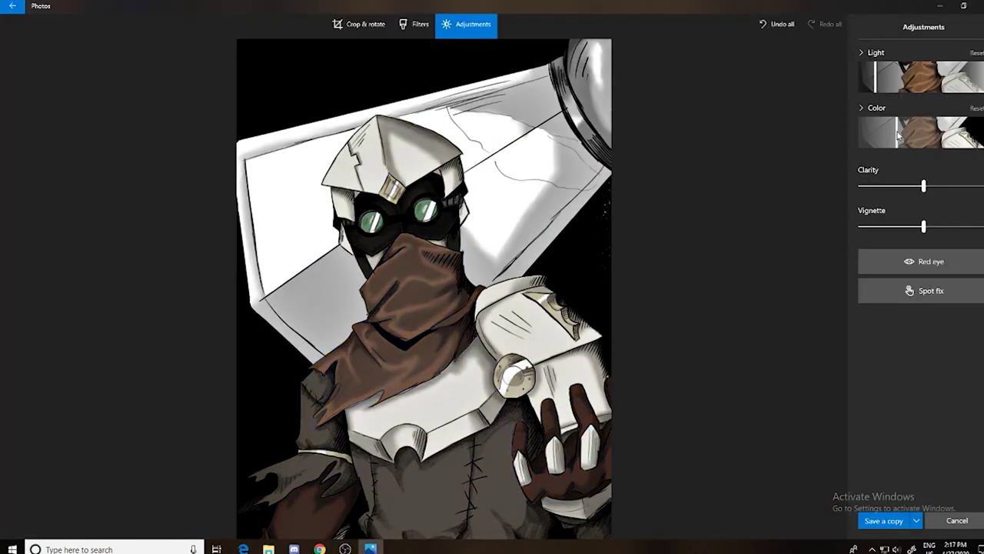
{"action": "left_click_drag", "start_coordinate": [922, 187], "coordinate": [930, 186]}
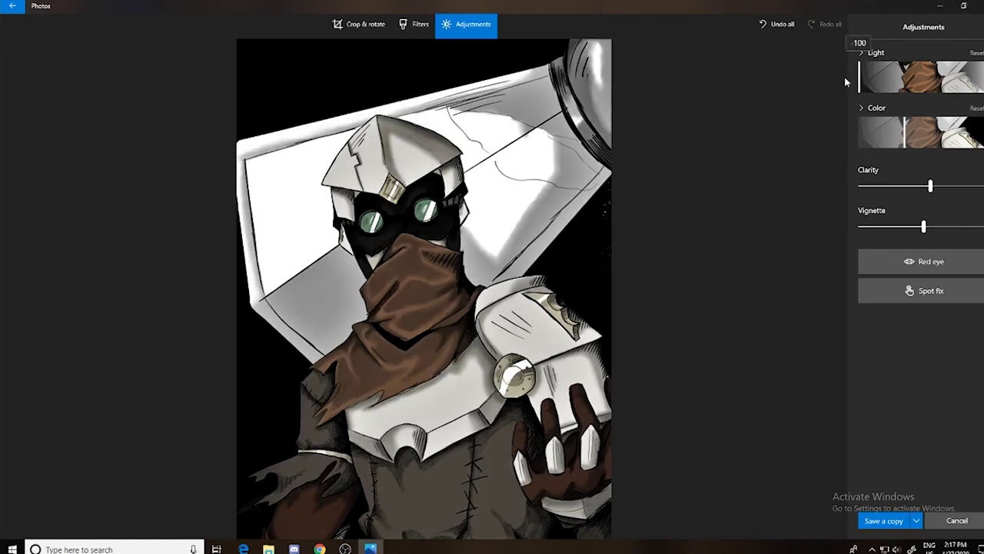
{"action": "left_click_drag", "start_coordinate": [923, 226], "coordinate": [980, 227]}
{"action": "left_click", "coordinate": [414, 24]}
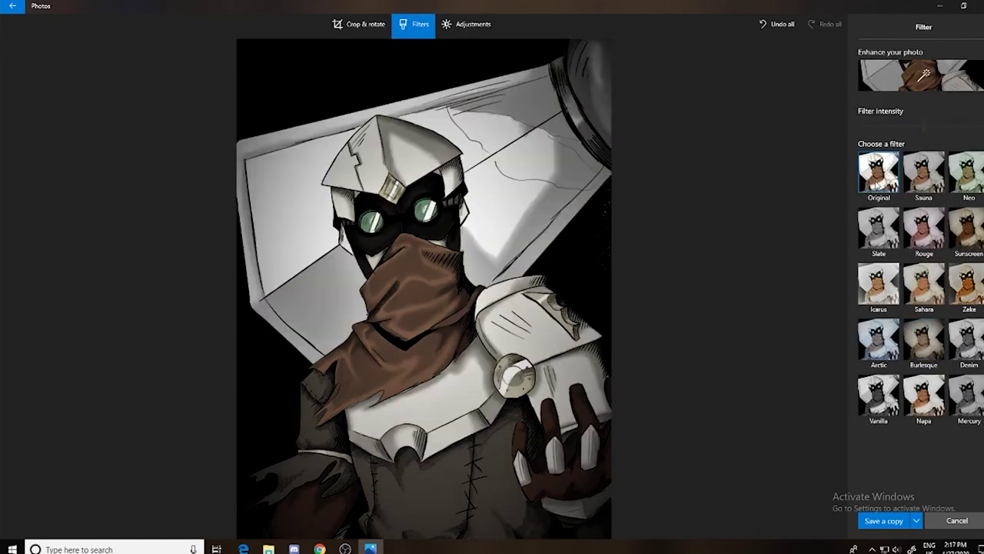
{"action": "left_click", "coordinate": [884, 521]}
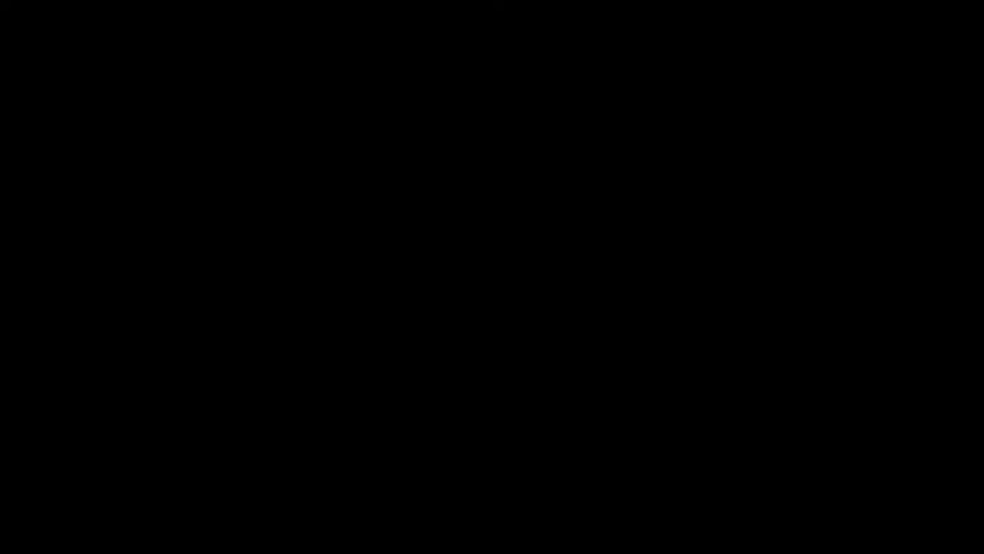